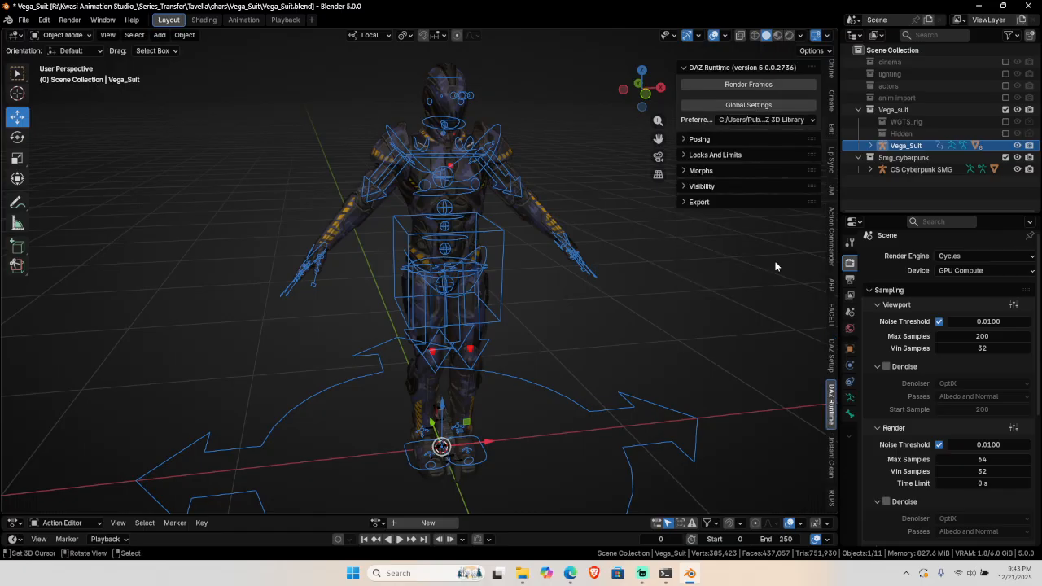
{"action": "left_click", "coordinate": [721, 140]}
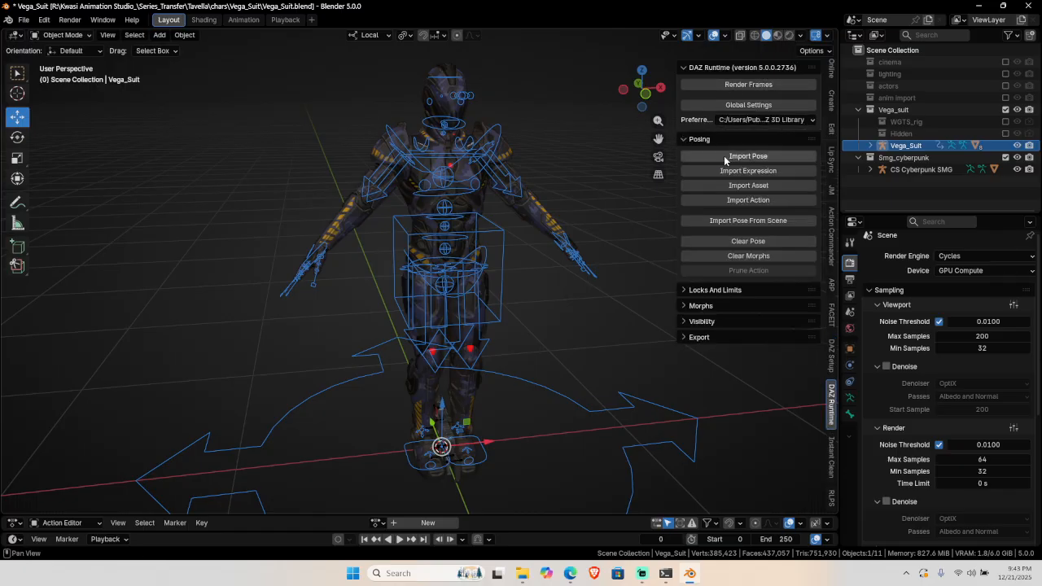
{"action": "left_click", "coordinate": [724, 155]}
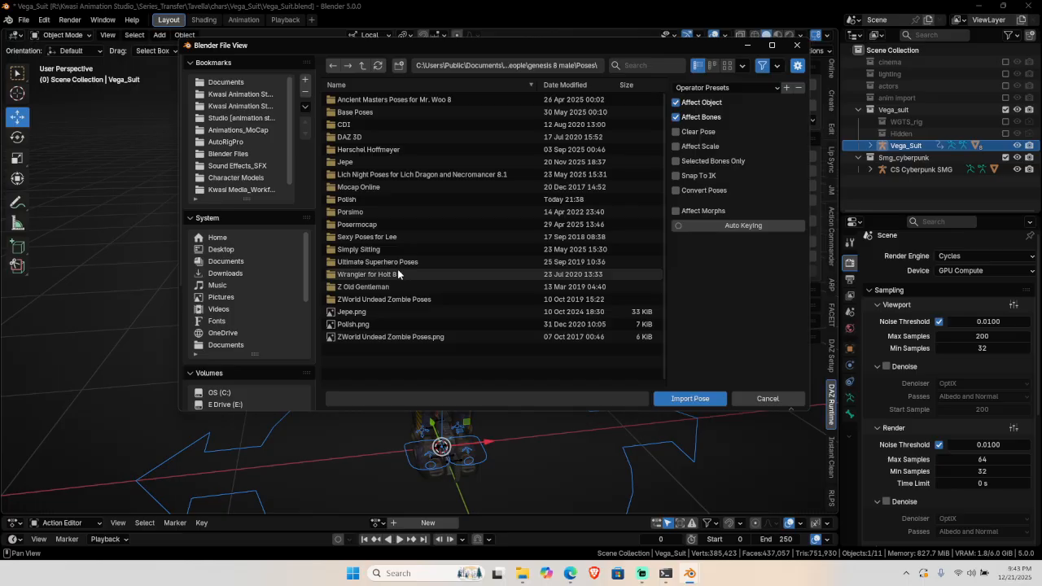
{"action": "left_click", "coordinate": [768, 399]}
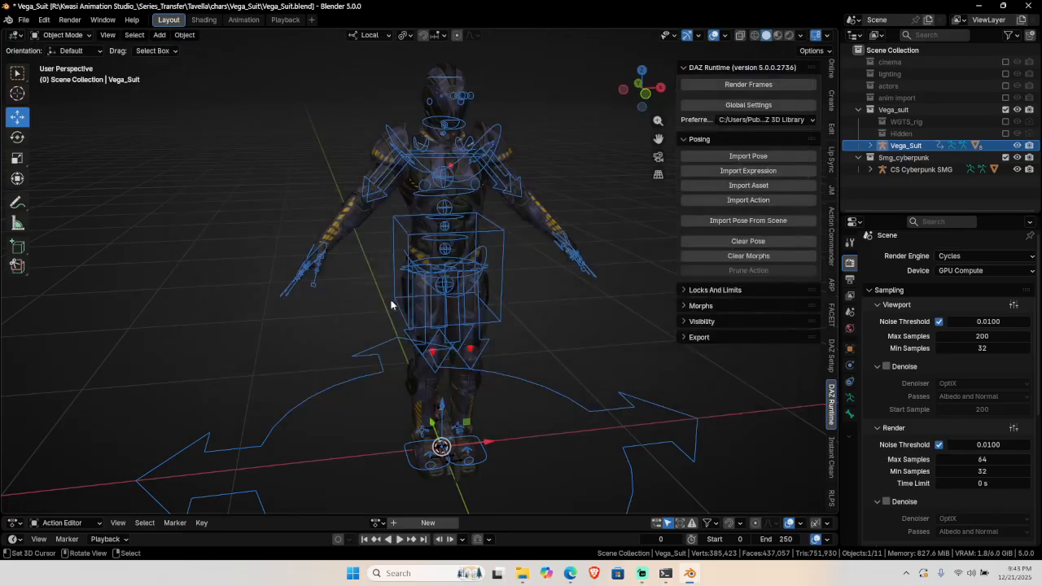
In Pose Mode, snap the 3D cursor to the control bones of the Vega_Suit rig's right hand.
{"action": "key", "text": "ctrl+Tab"}
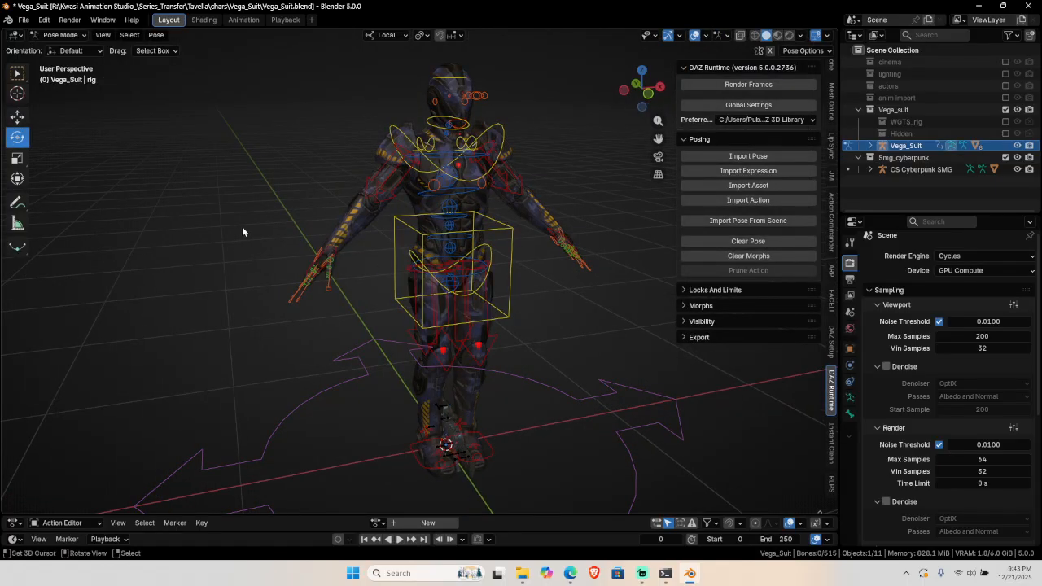
{"action": "left_click_drag", "start_coordinate": [242, 227], "coordinate": [370, 344]}
{"action": "left_click", "coordinate": [277, 257]}
{"action": "left_click_drag", "start_coordinate": [250, 226], "coordinate": [344, 304]}
{"action": "key", "text": "KP_Decimal"}
{"action": "key", "text": "n"}
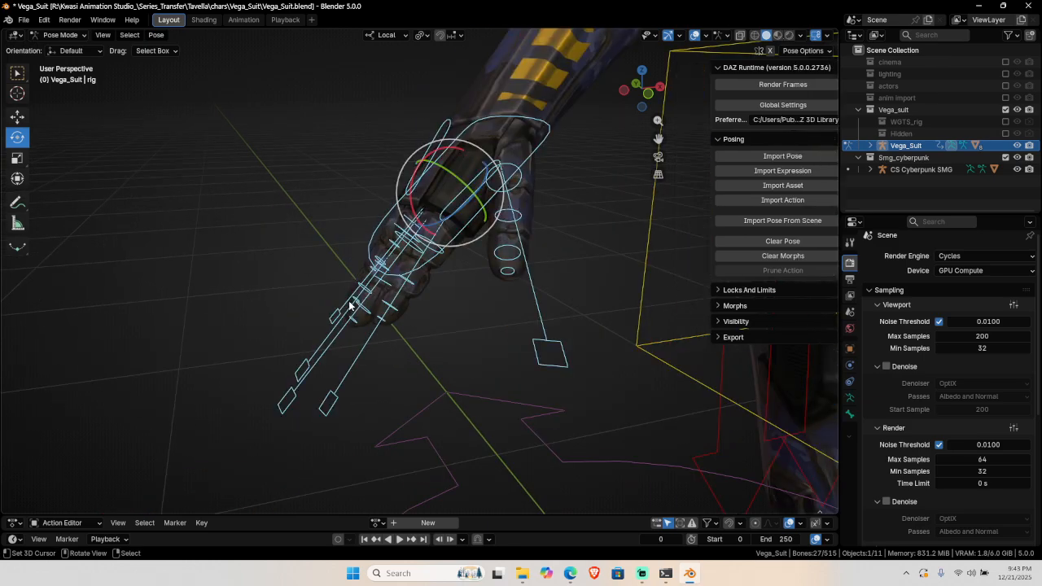
{"action": "middle_click_drag", "start_coordinate": [355, 308], "coordinate": [447, 252]}
{"action": "key", "text": "shift+s"}
{"action": "key", "text": "Escape"}
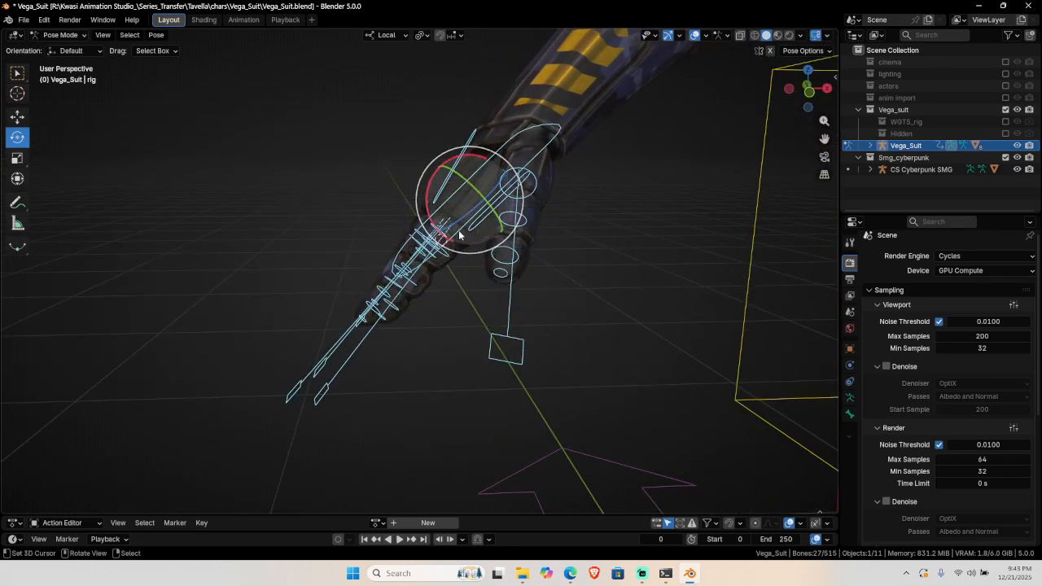
{"action": "scroll", "coordinate": [461, 171], "scroll_direction": "down", "scroll_amount": 5}
{"action": "scroll", "coordinate": [461, 285], "scroll_direction": "down", "scroll_amount": 3}
{"action": "scroll", "coordinate": [461, 285], "scroll_direction": "up", "scroll_amount": 3}
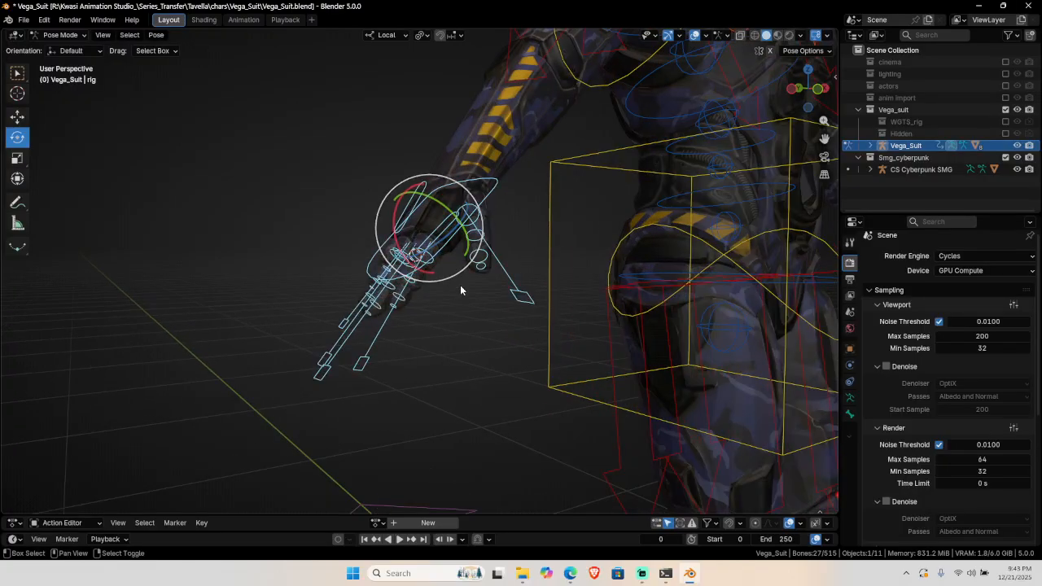
{"action": "key", "text": "shift+s"}
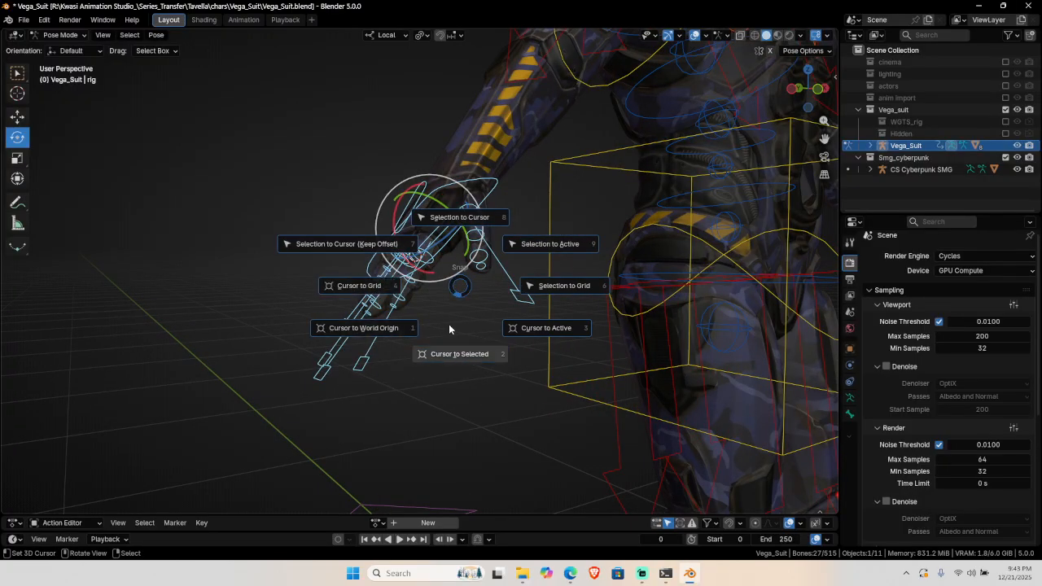
{"action": "left_click", "coordinate": [473, 359]}
{"action": "scroll", "coordinate": [504, 296], "scroll_direction": "down", "scroll_amount": 8}
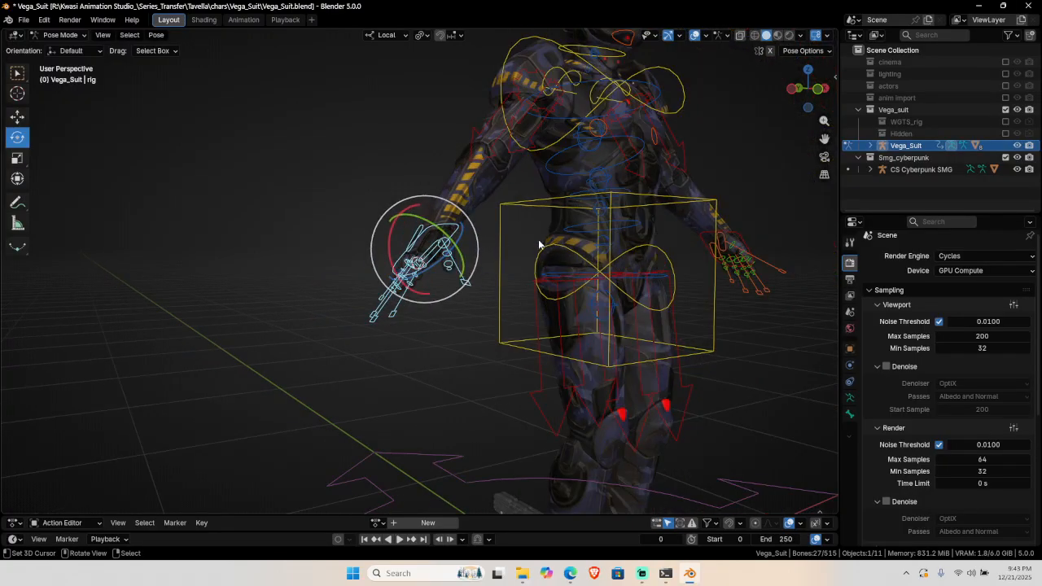
{"action": "scroll", "coordinate": [440, 281], "scroll_direction": "up", "scroll_amount": 5}
Return to Object Mode, select the CS Cyberpunk SMG armature and check its placement at the character's feet.
{"action": "key", "text": "ctrl+Tab"}
{"action": "scroll", "coordinate": [445, 283], "scroll_direction": "down", "scroll_amount": 5}
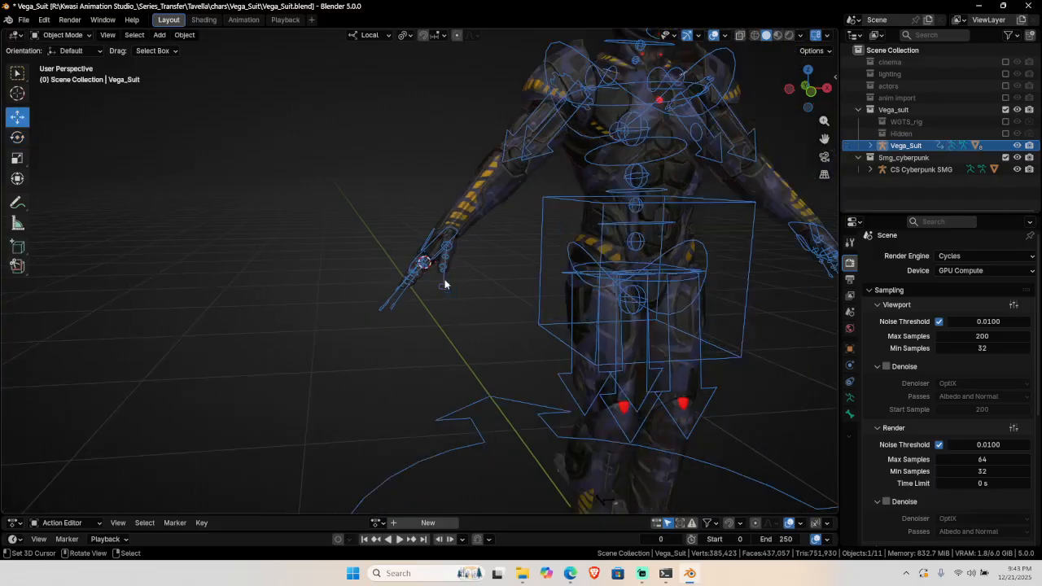
{"action": "middle_click_drag", "start_coordinate": [570, 352], "coordinate": [528, 251], "text": "shift"}
{"action": "left_click", "coordinate": [921, 169]}
{"action": "scroll", "coordinate": [547, 414], "scroll_direction": "up", "scroll_amount": 5}
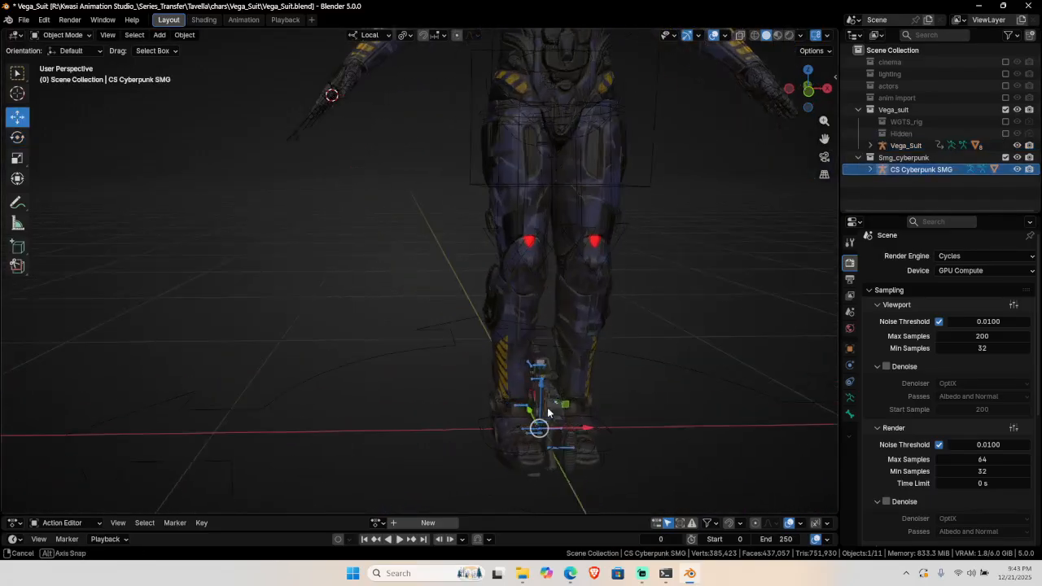
{"action": "middle_click_drag", "start_coordinate": [549, 414], "coordinate": [412, 270]}
{"action": "scroll", "coordinate": [440, 301], "scroll_direction": "up", "scroll_amount": 2}
{"action": "middle_click_drag", "start_coordinate": [446, 306], "coordinate": [540, 298]}
{"action": "scroll", "coordinate": [540, 298], "scroll_direction": "down", "scroll_amount": 3}
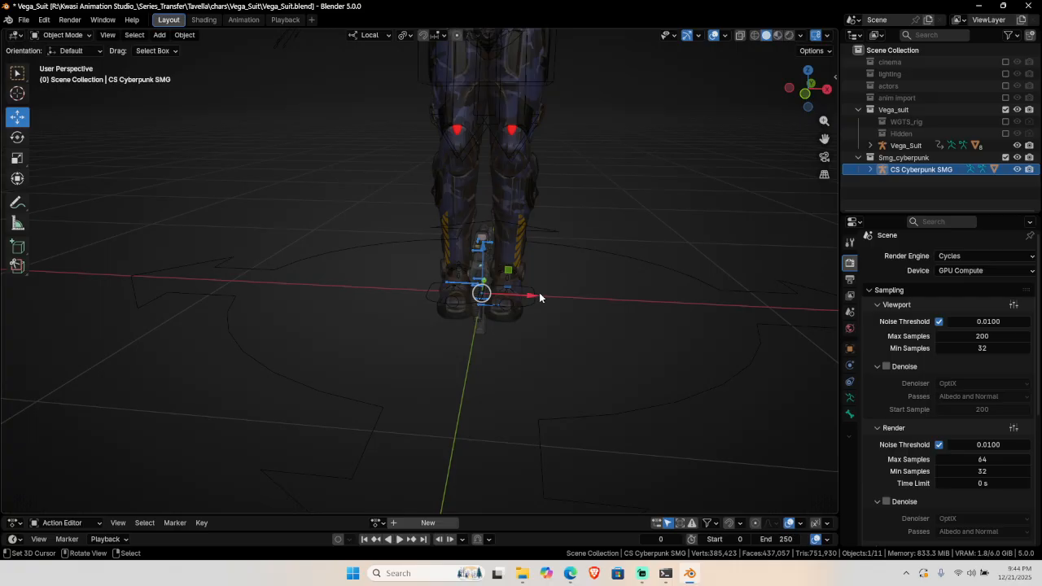
{"action": "key", "text": "KP_3"}
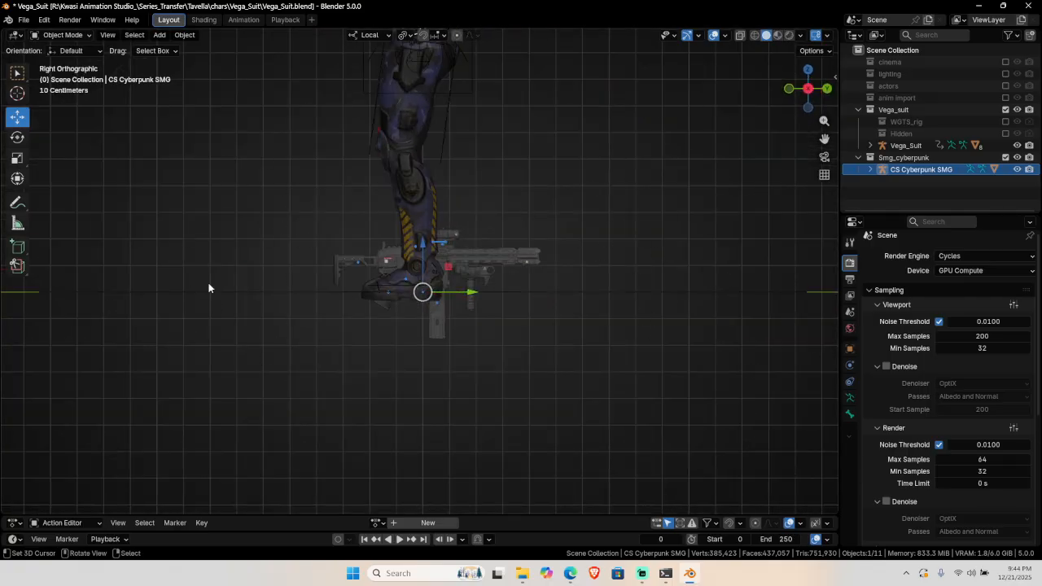
{"action": "middle_click_drag", "start_coordinate": [513, 302], "coordinate": [481, 340]}
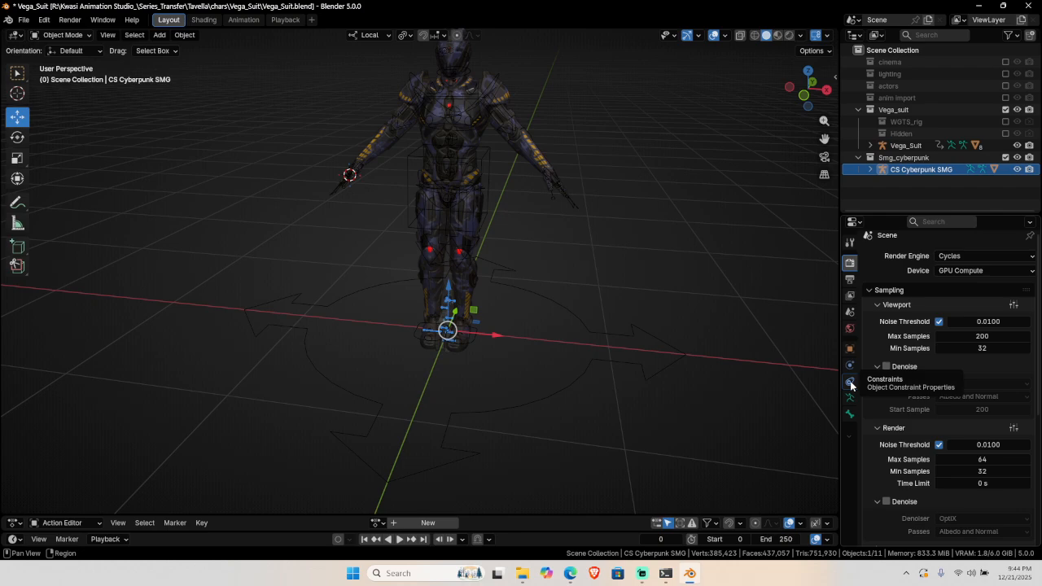
Add a Child Of constraint to the CS Cyberpunk SMG with Vega_Suit as its target.
{"action": "left_click", "coordinate": [850, 383]}
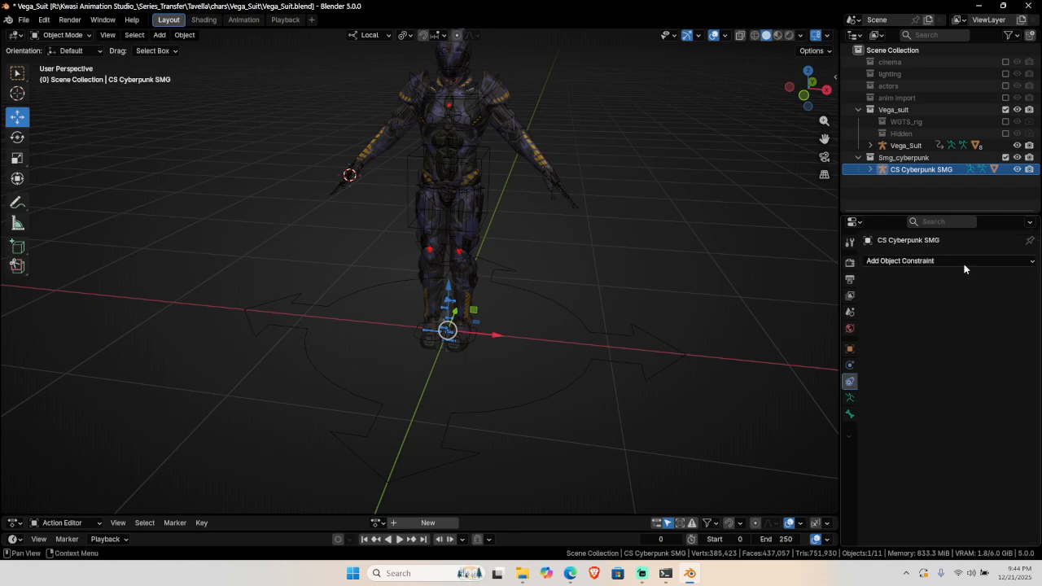
{"action": "left_click", "coordinate": [1006, 260]}
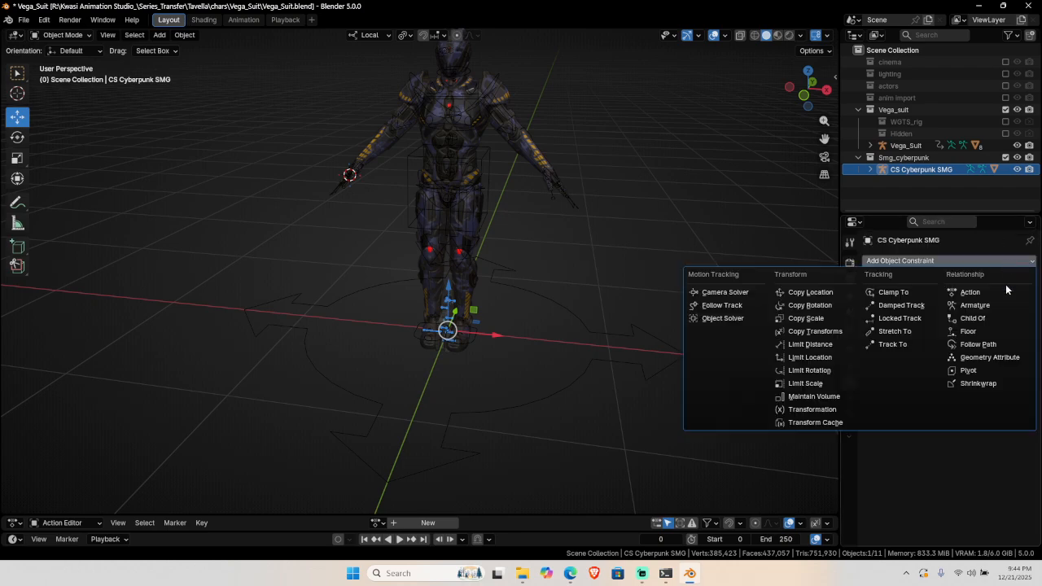
{"action": "left_click", "coordinate": [973, 320]}
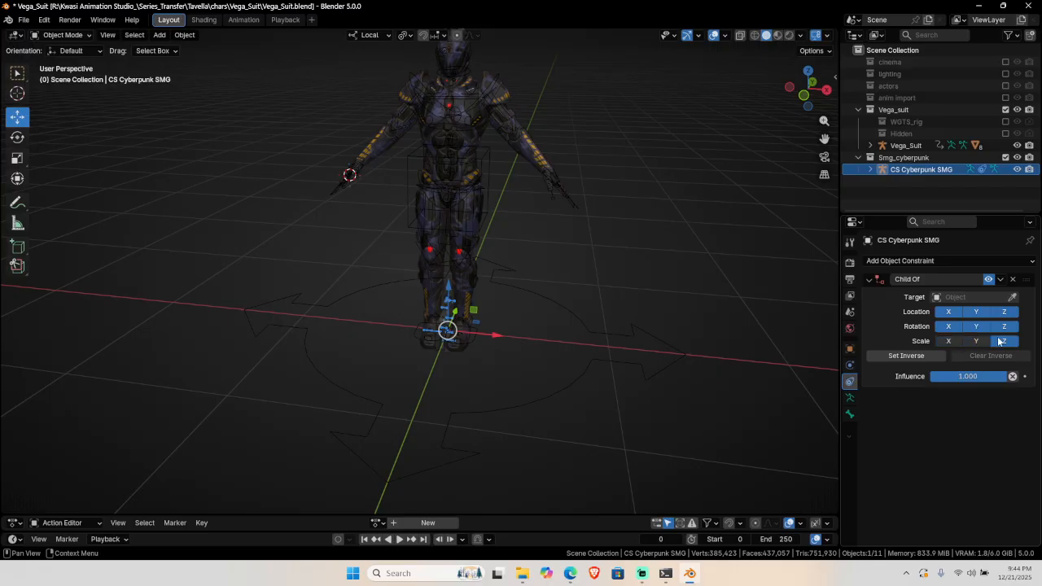
{"action": "left_click", "coordinate": [1013, 297]}
{"action": "left_click", "coordinate": [605, 342]}
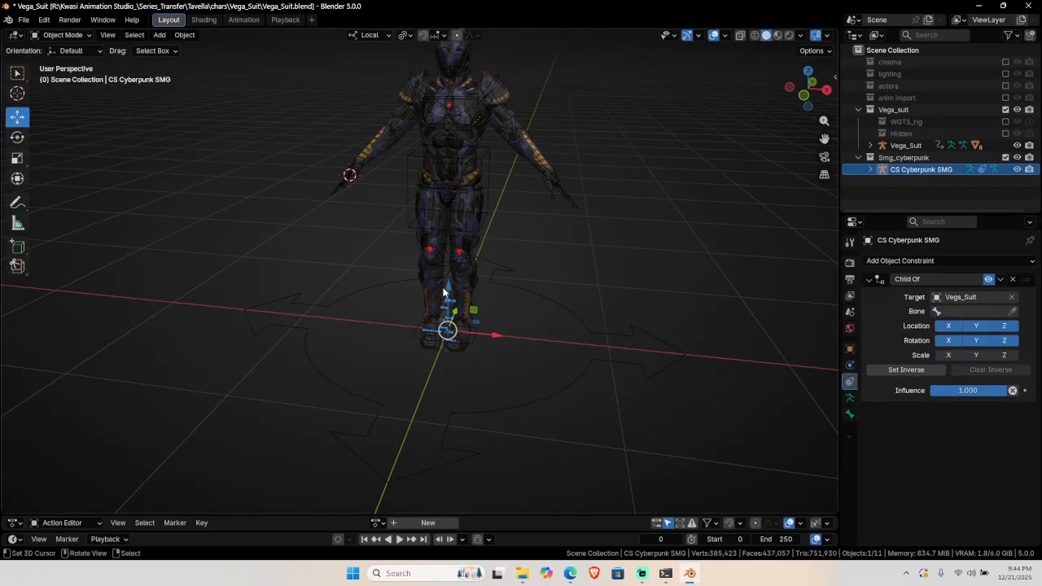
Set the Child Of constraint's bone to hand_ik.R.
{"action": "middle_click_drag", "start_coordinate": [446, 294], "coordinate": [472, 374]}
{"action": "scroll", "coordinate": [472, 374], "scroll_direction": "up", "scroll_amount": 4}
{"action": "left_click", "coordinate": [973, 311]}
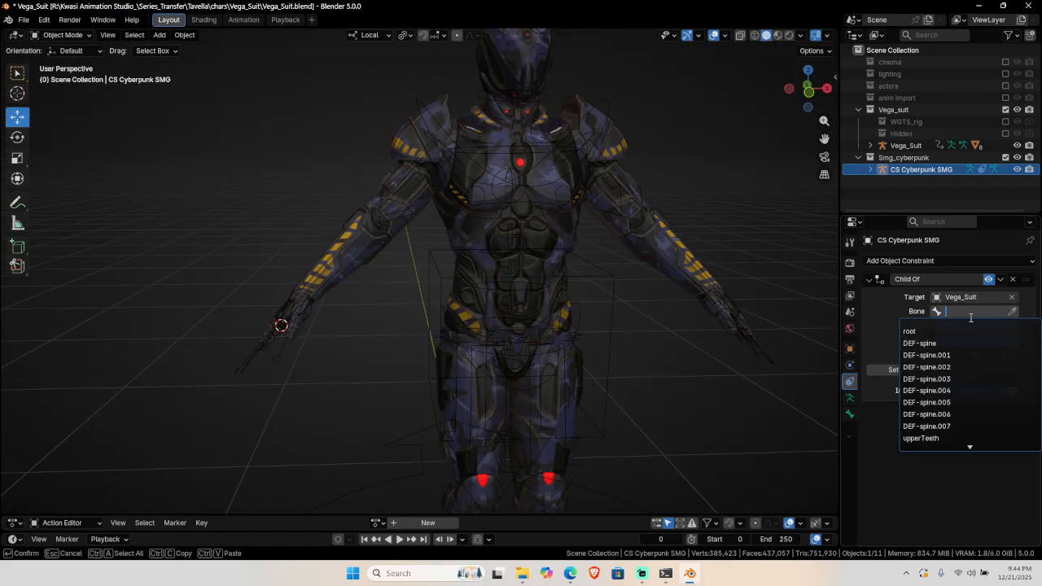
{"action": "type", "text": "hand"}
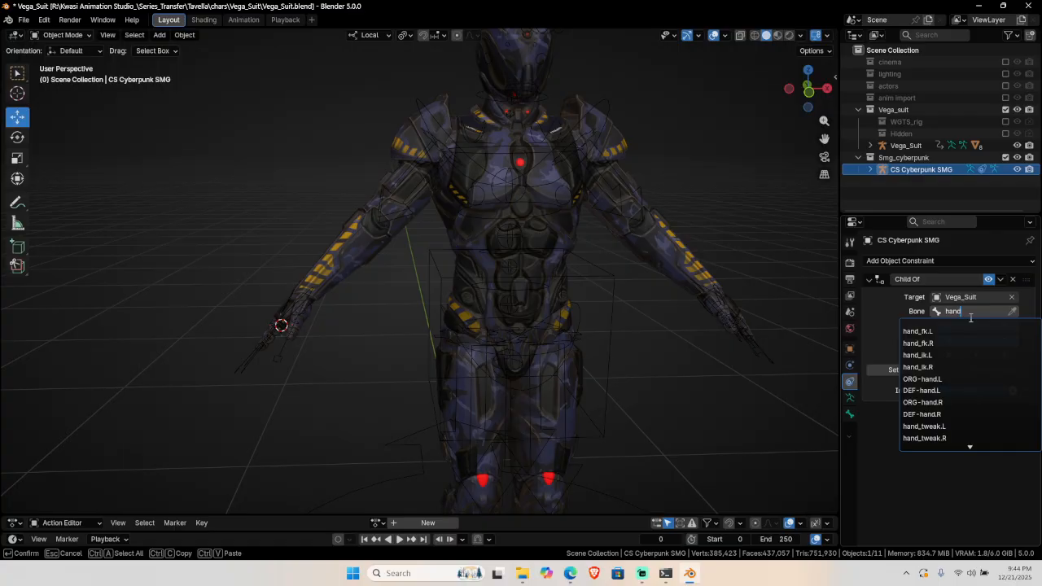
{"action": "key", "text": "Down"}
{"action": "key", "text": "Down"}
{"action": "key", "text": "Down"}
{"action": "key", "text": "Down"}
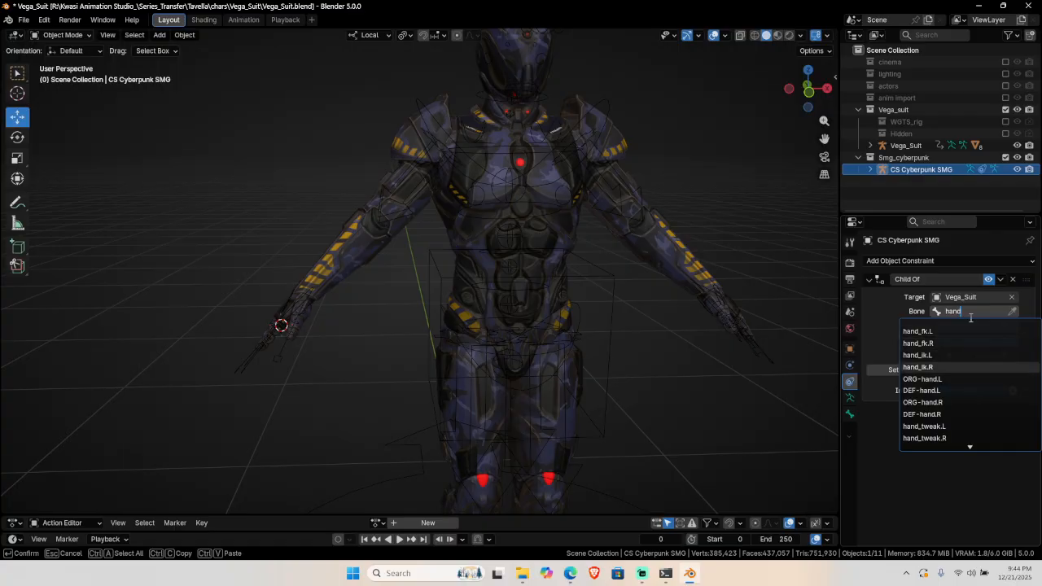
{"action": "key", "text": "Return"}
Move the SMG along its local axes so its grip lies at the character's right hand.
{"action": "middle_click_drag", "start_coordinate": [329, 428], "coordinate": [489, 178]}
{"action": "key", "text": "KP_Decimal"}
{"action": "left_click_drag", "start_coordinate": [483, 174], "coordinate": [544, 290]}
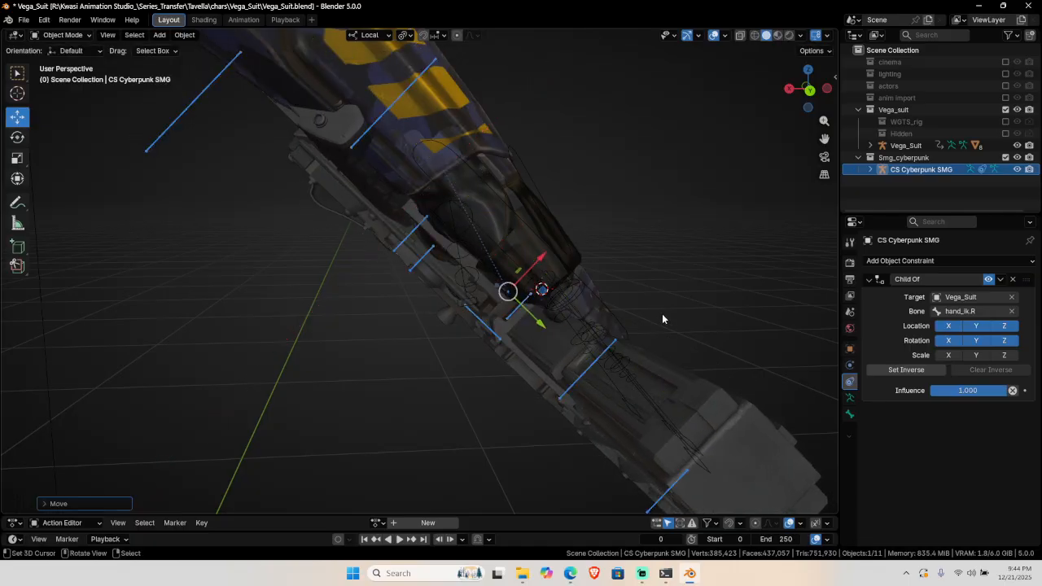
{"action": "middle_click_drag", "start_coordinate": [663, 318], "coordinate": [399, 321]}
{"action": "left_click_drag", "start_coordinate": [361, 320], "coordinate": [387, 388]}
{"action": "middle_click_drag", "start_coordinate": [387, 387], "coordinate": [402, 359]}
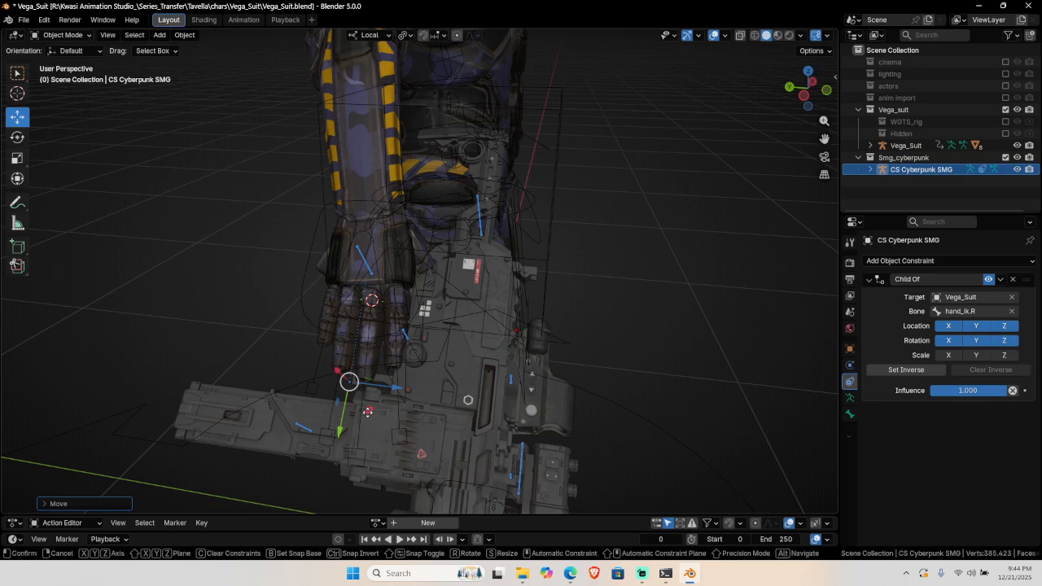
{"action": "mouse_move", "coordinate": [366, 411]}
{"action": "left_mouse_down"}
{"action": "mouse_move", "coordinate": [378, 429]}
{"action": "mouse_move", "coordinate": [376, 414]}
{"action": "left_mouse_up"}
{"action": "middle_click_drag", "start_coordinate": [505, 435], "coordinate": [396, 388]}
Rotate the SMG by about 5.6° and, in front view, about 3° to align it with the right arm, and nudge it into place.
{"action": "key", "text": "r"}
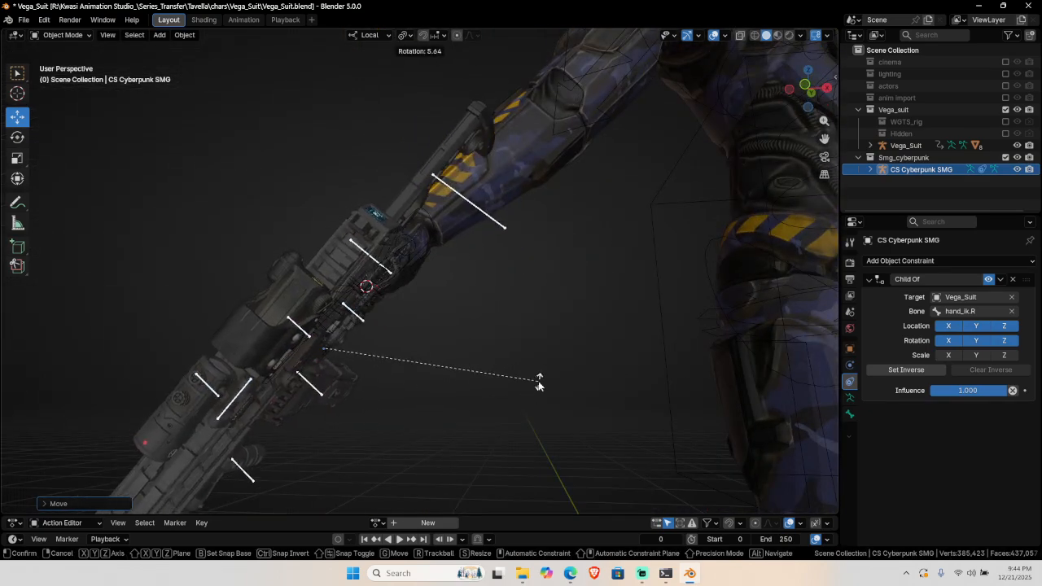
{"action": "left_click", "coordinate": [540, 379]}
{"action": "middle_click_drag", "start_coordinate": [539, 379], "coordinate": [445, 351]}
{"action": "key", "text": "KP_1"}
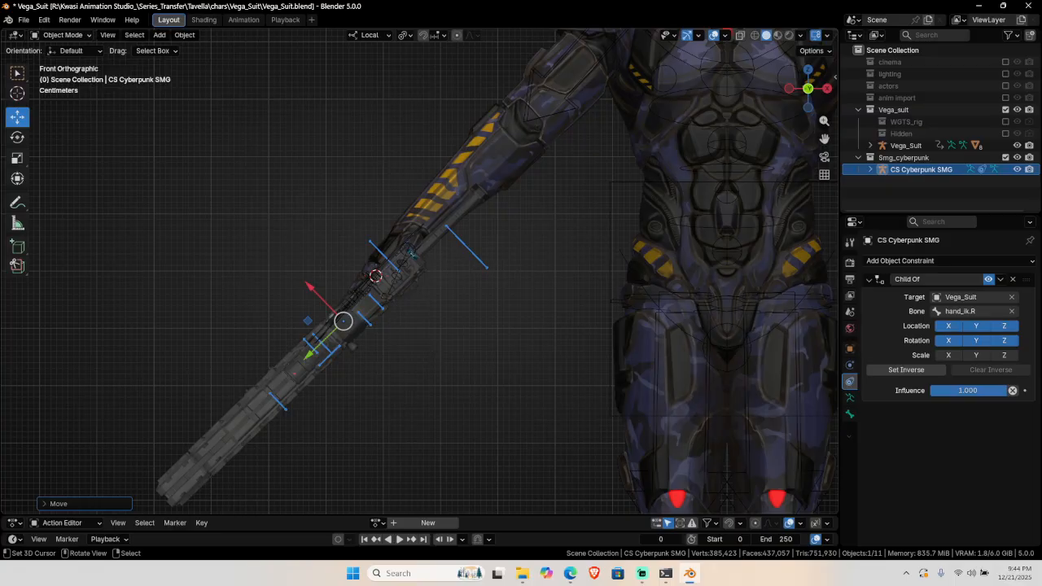
{"action": "key", "text": "r"}
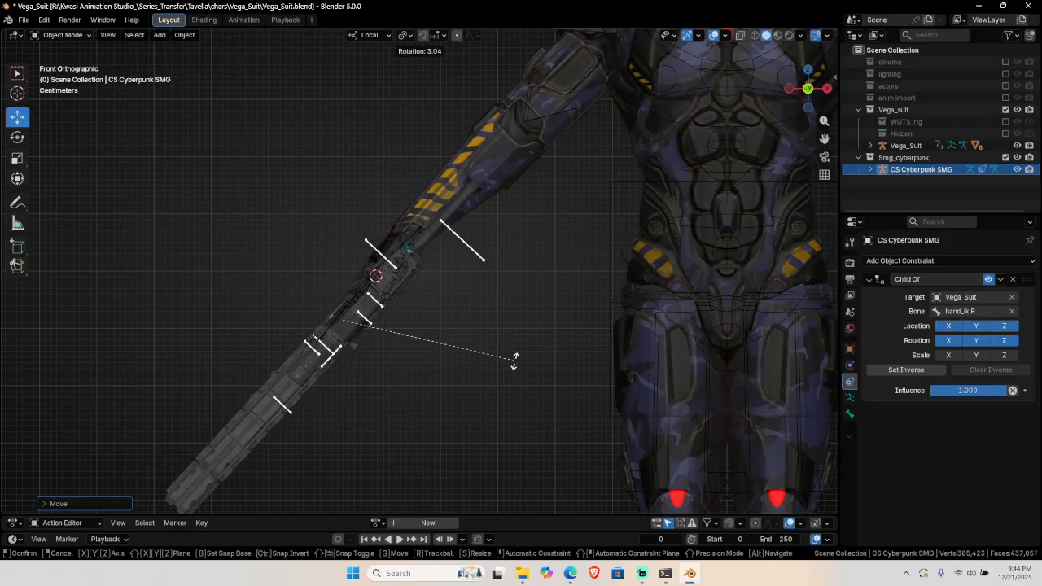
{"action": "left_click", "coordinate": [514, 358]}
{"action": "key", "text": "g"}
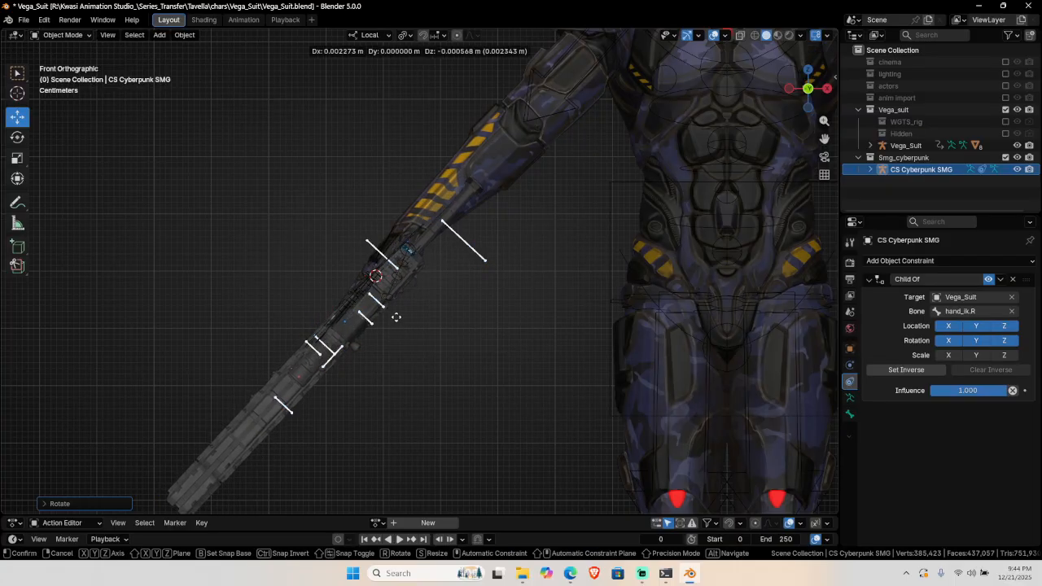
{"action": "left_click", "coordinate": [401, 336]}
Reset the 3D cursor to the world origin.
{"action": "scroll", "coordinate": [521, 321], "scroll_direction": "up", "scroll_amount": 3}
{"action": "middle_click_drag", "start_coordinate": [531, 321], "coordinate": [403, 304]}
{"action": "middle_click_drag", "start_coordinate": [619, 333], "coordinate": [390, 300]}
{"action": "key", "text": "shift+s"}
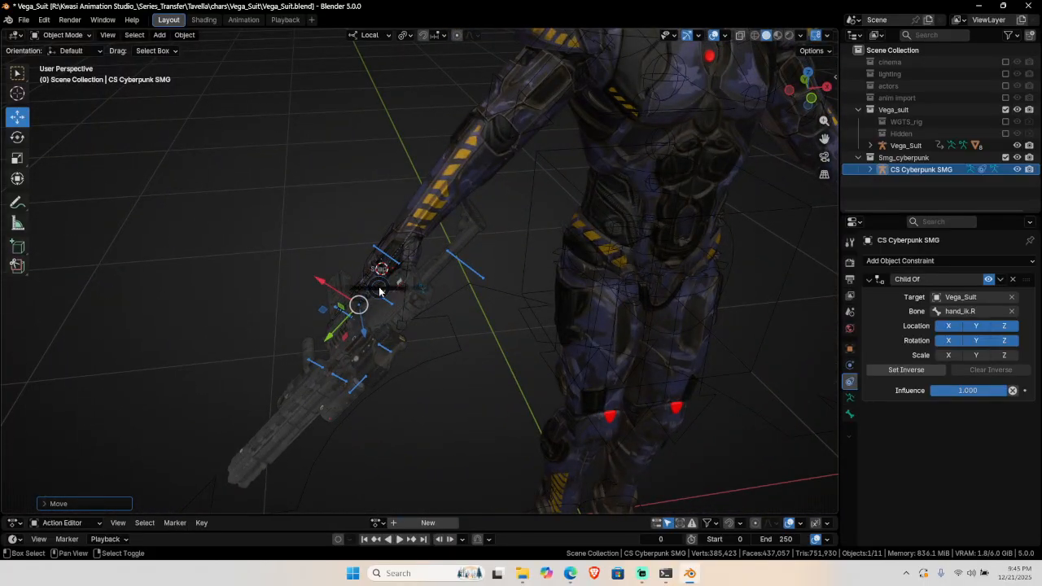
{"action": "left_click", "coordinate": [324, 330]}
Try moving the hand_ik.R control of the Vega_Suit rig in Pose Mode to test the SMG's attachment to the hand.
{"action": "right_click", "coordinate": [422, 242]}
{"action": "key", "text": "ctrl+Tab"}
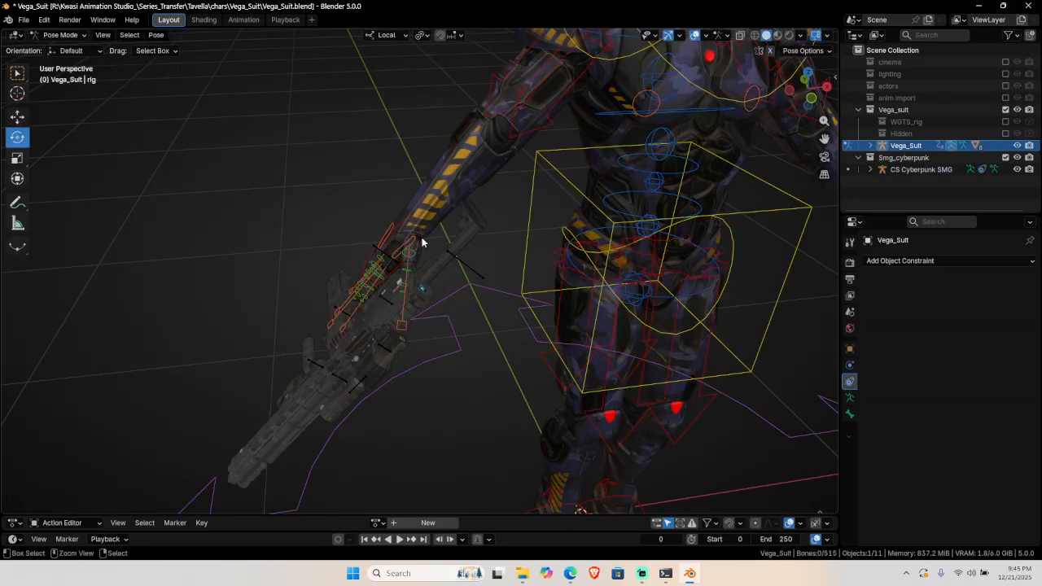
{"action": "left_click", "coordinate": [422, 243]}
{"action": "scroll", "coordinate": [440, 261], "scroll_direction": "down", "scroll_amount": 5}
{"action": "key", "text": "g"}
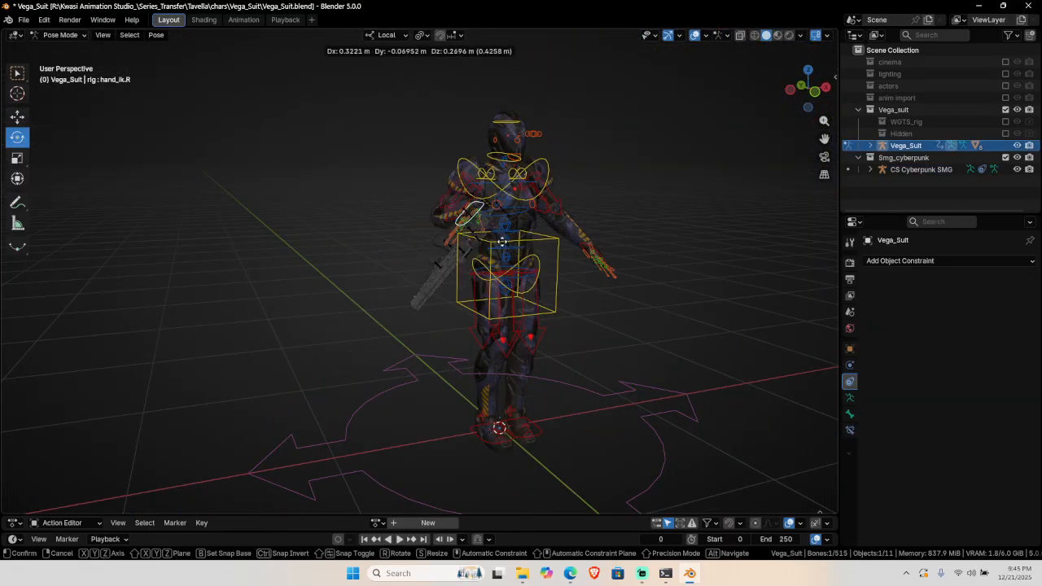
{"action": "left_click", "coordinate": [487, 280]}
{"action": "middle_click_drag", "start_coordinate": [447, 286], "coordinate": [498, 293]}
{"action": "scroll", "coordinate": [498, 293], "scroll_direction": "up", "scroll_amount": 3}
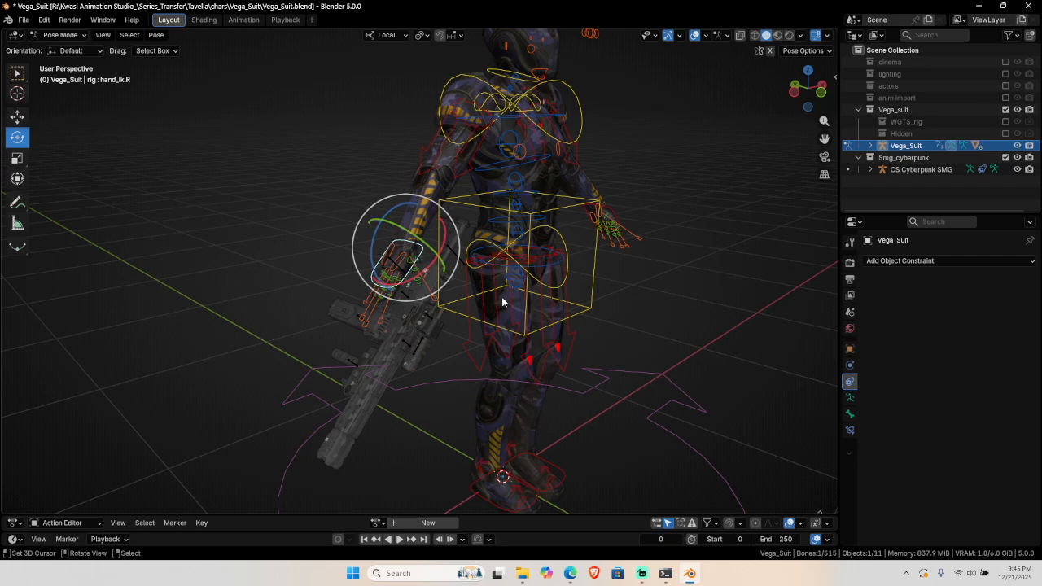
{"action": "middle_click_drag", "start_coordinate": [502, 302], "coordinate": [537, 310]}
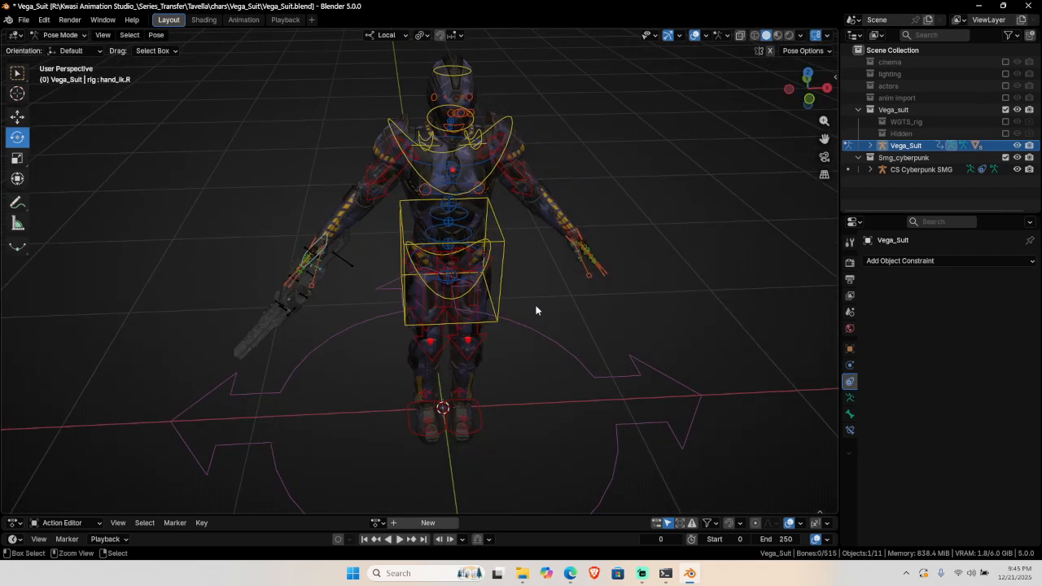
In Object Mode, enable the anim import collection and import Rifle Idle_2.fbx from Pro Rifle Pack as legacy FBX with the Mixamo Rig preset.
{"action": "key", "text": "ctrl+Tab"}
{"action": "left_click", "coordinate": [997, 98]}
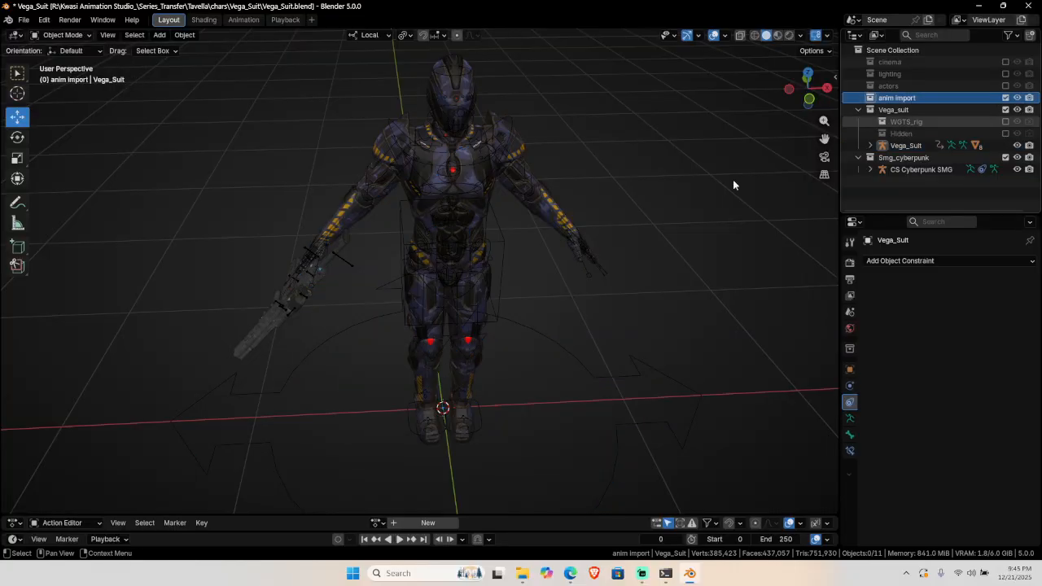
{"action": "left_click", "coordinate": [25, 22]}
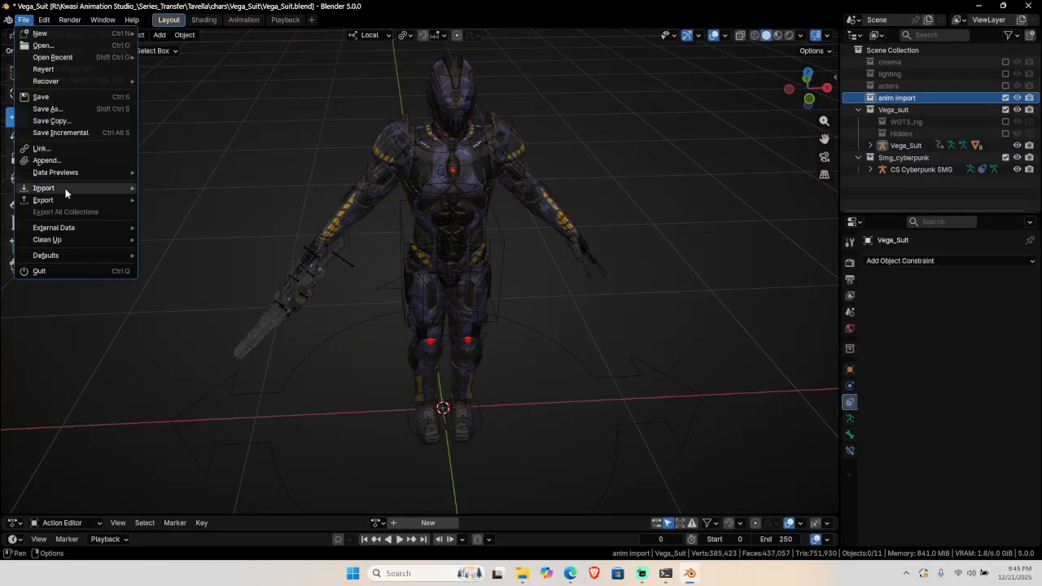
{"action": "mouse_move", "coordinate": [130, 188]}
{"action": "left_click", "coordinate": [214, 297]}
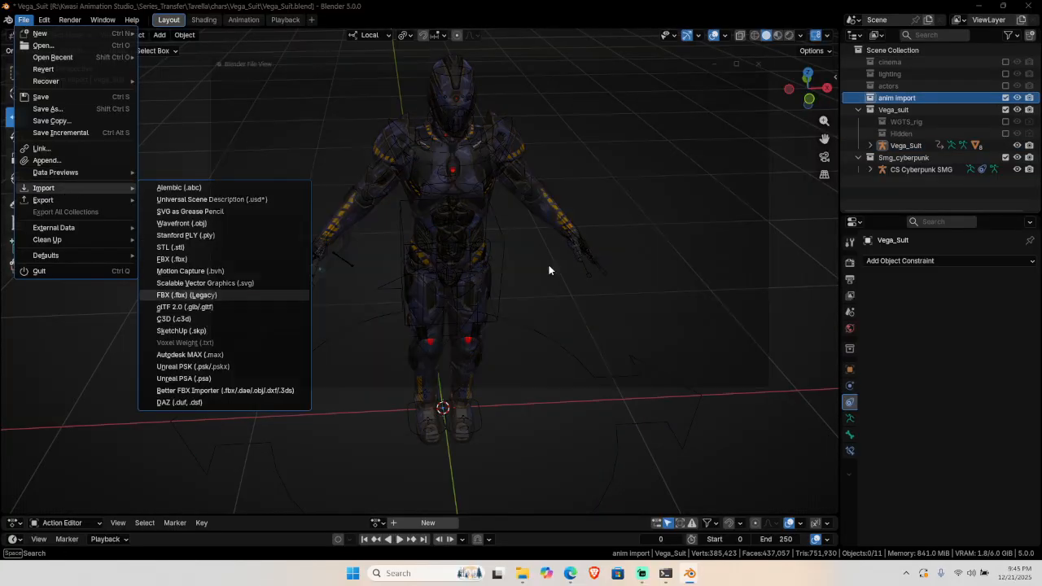
{"action": "left_click", "coordinate": [237, 130]}
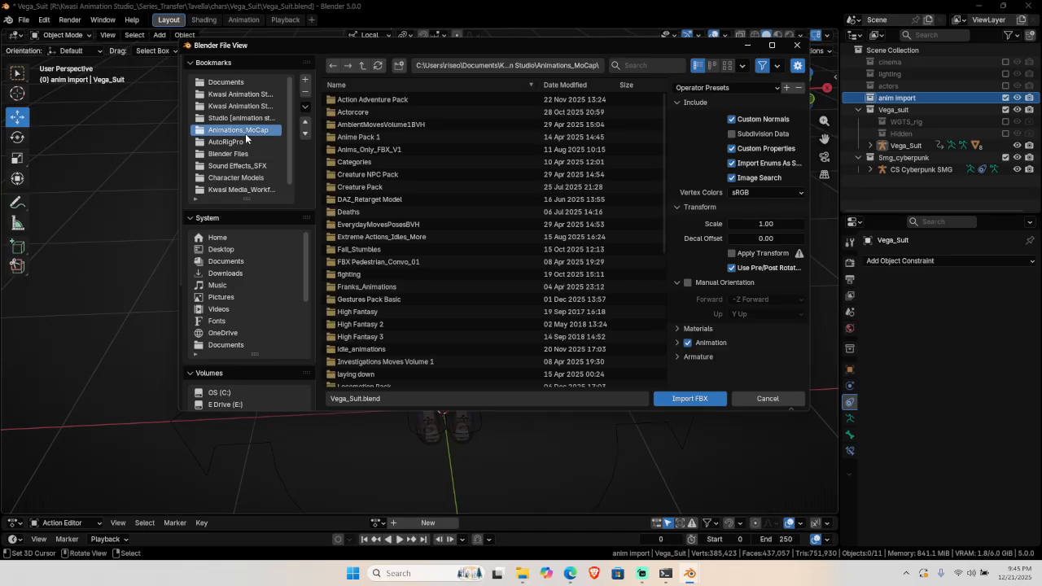
{"action": "scroll", "coordinate": [403, 263], "scroll_direction": "down", "scroll_amount": 5}
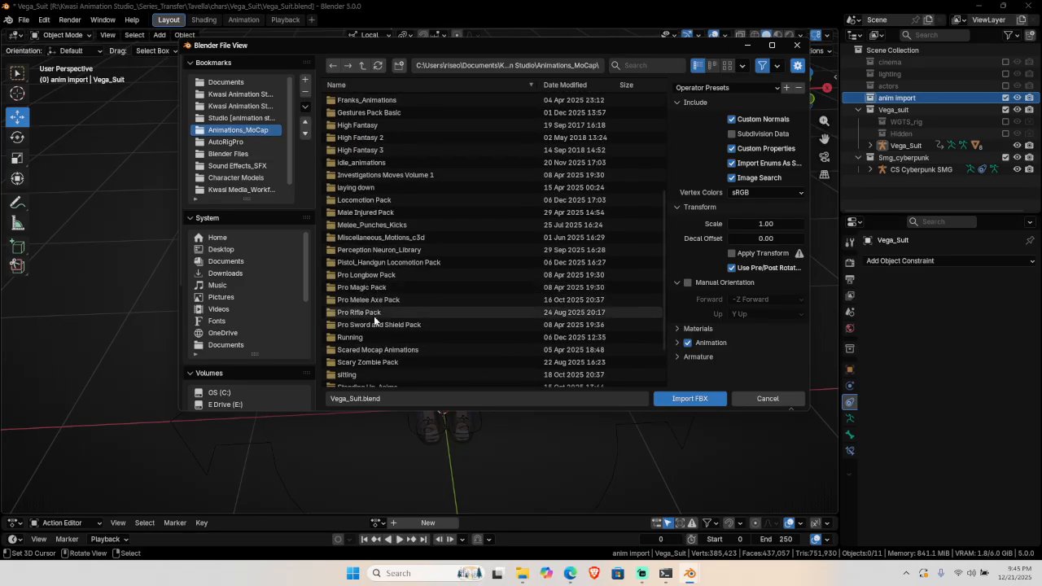
{"action": "left_click", "coordinate": [363, 314]}
{"action": "double_click", "coordinate": [364, 314]}
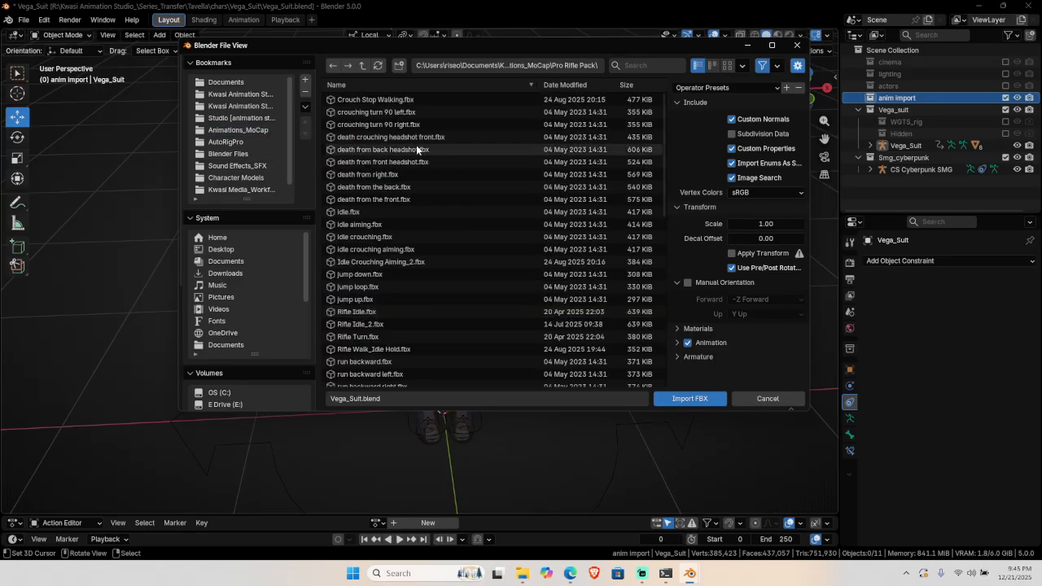
{"action": "left_click", "coordinate": [376, 323]}
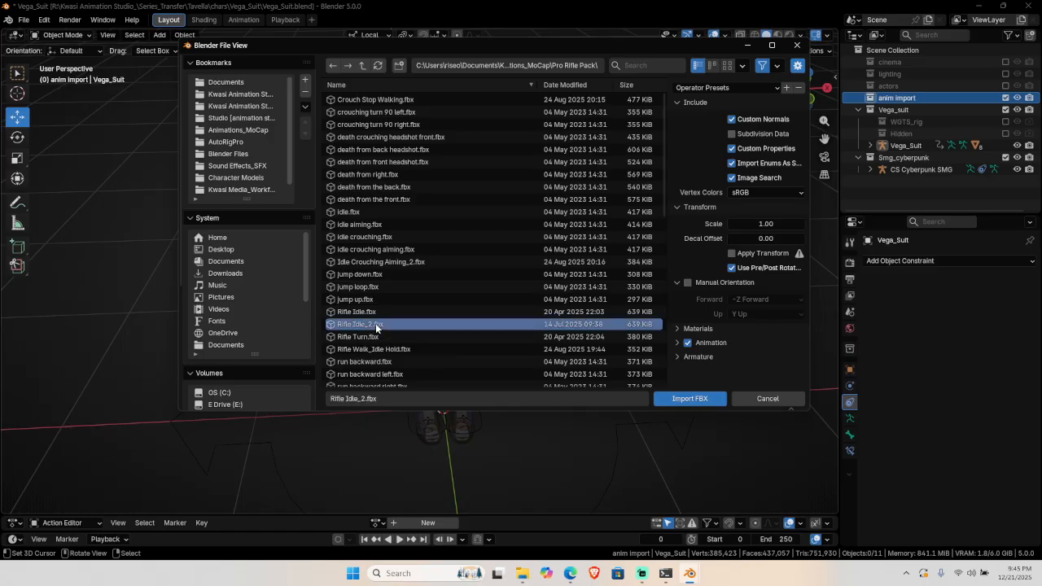
{"action": "left_click", "coordinate": [737, 88]}
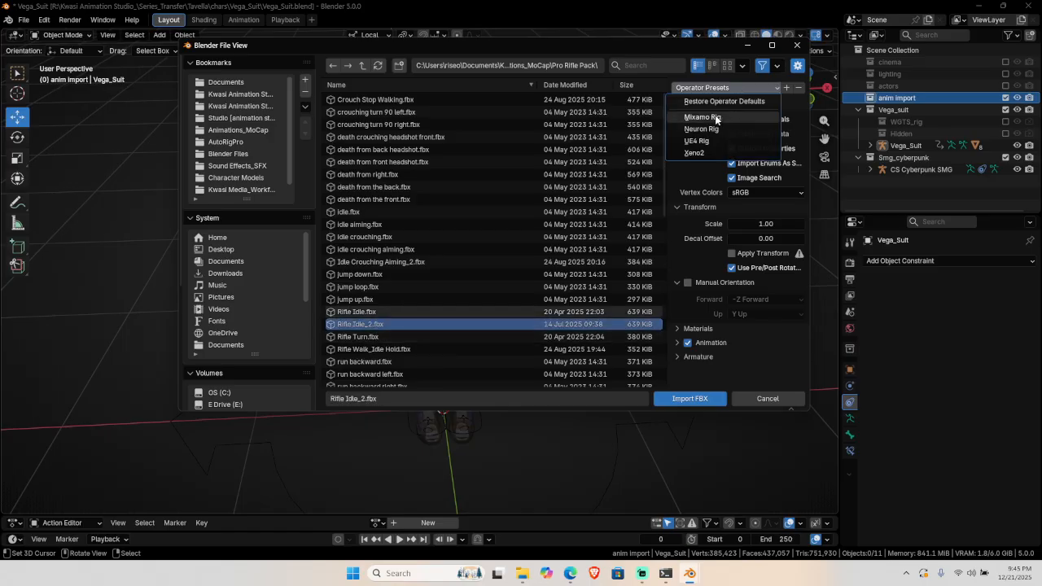
{"action": "left_click", "coordinate": [715, 116]}
{"action": "left_click", "coordinate": [689, 398]}
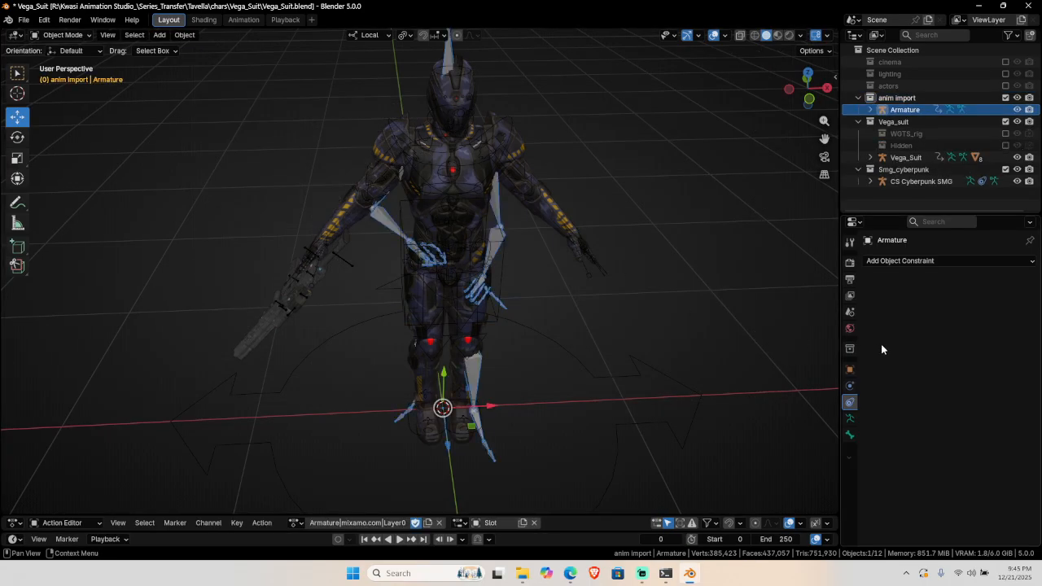
In Auto-Rig Pro Remap, set Armature as the source and Vega_Suit as the target, and build the bones list.
{"action": "left_click", "coordinate": [851, 280]}
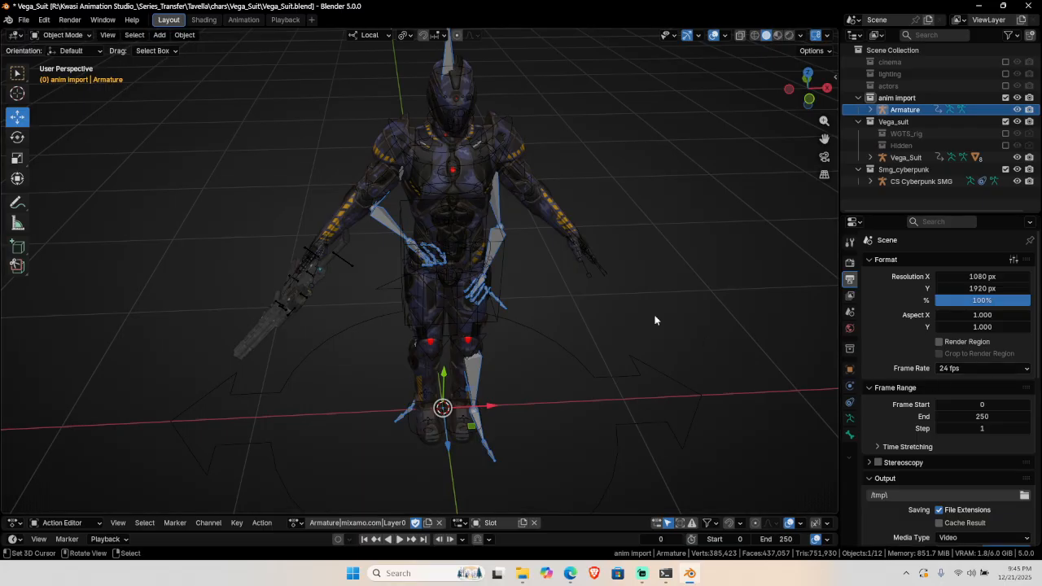
{"action": "scroll", "coordinate": [551, 260], "scroll_direction": "down", "scroll_amount": 3}
{"action": "key", "text": "n"}
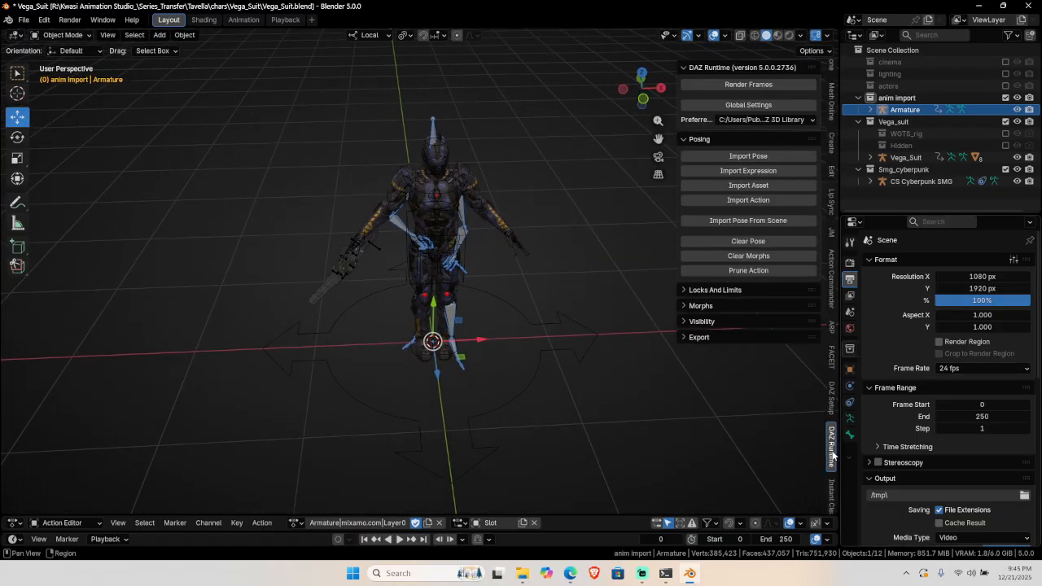
{"action": "left_click", "coordinate": [832, 326]}
{"action": "left_click", "coordinate": [746, 100]}
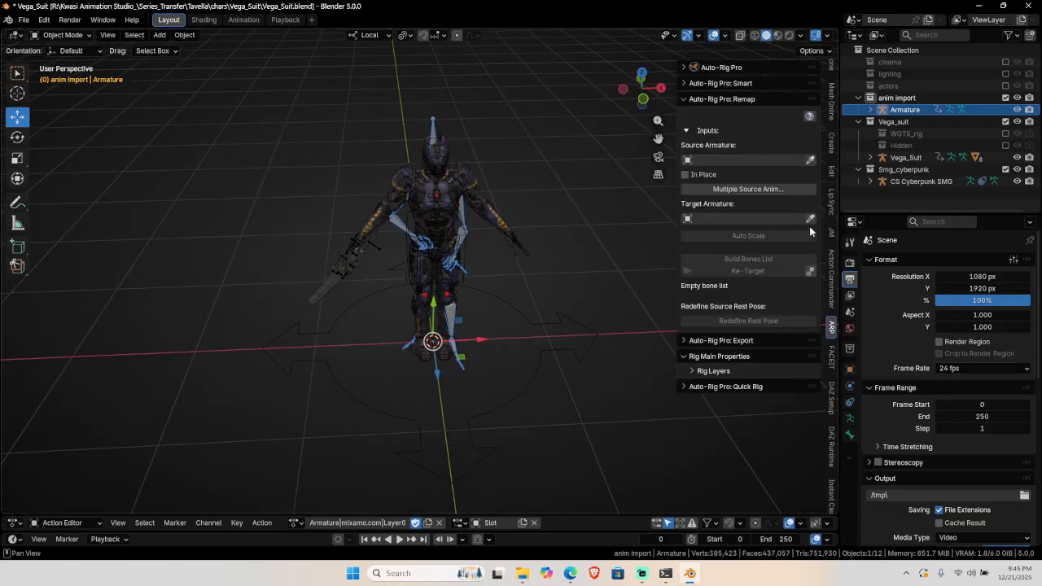
{"action": "left_click", "coordinate": [810, 161]}
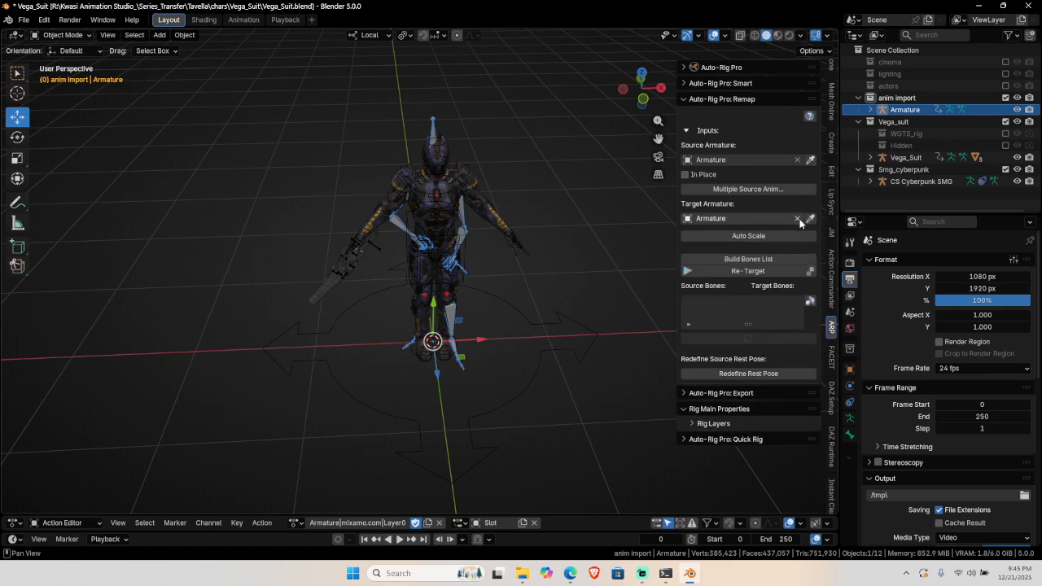
{"action": "left_click", "coordinate": [798, 219]}
{"action": "left_click", "coordinate": [473, 171]}
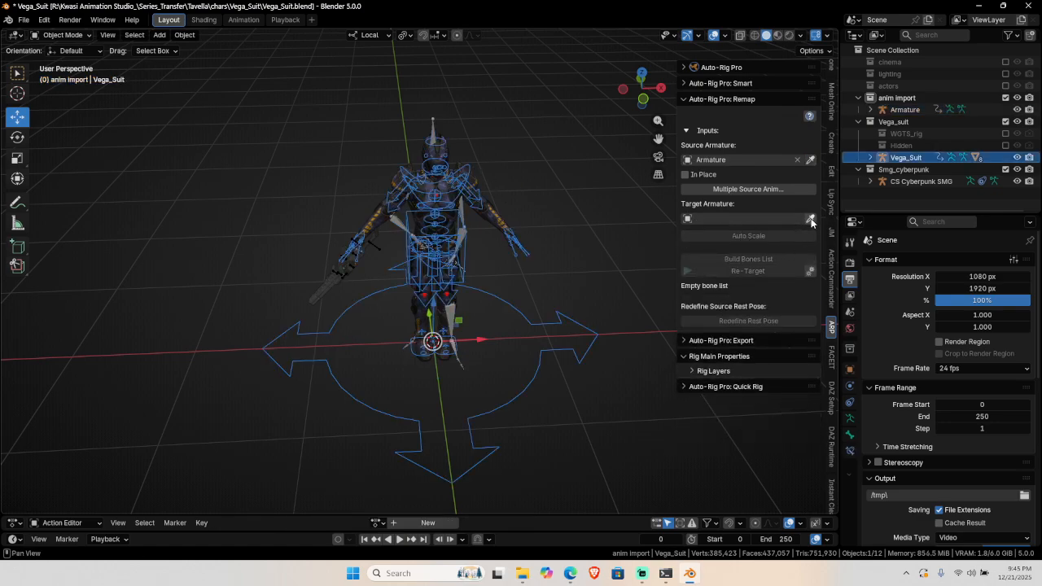
{"action": "left_click", "coordinate": [811, 220]}
{"action": "left_click", "coordinate": [760, 259]}
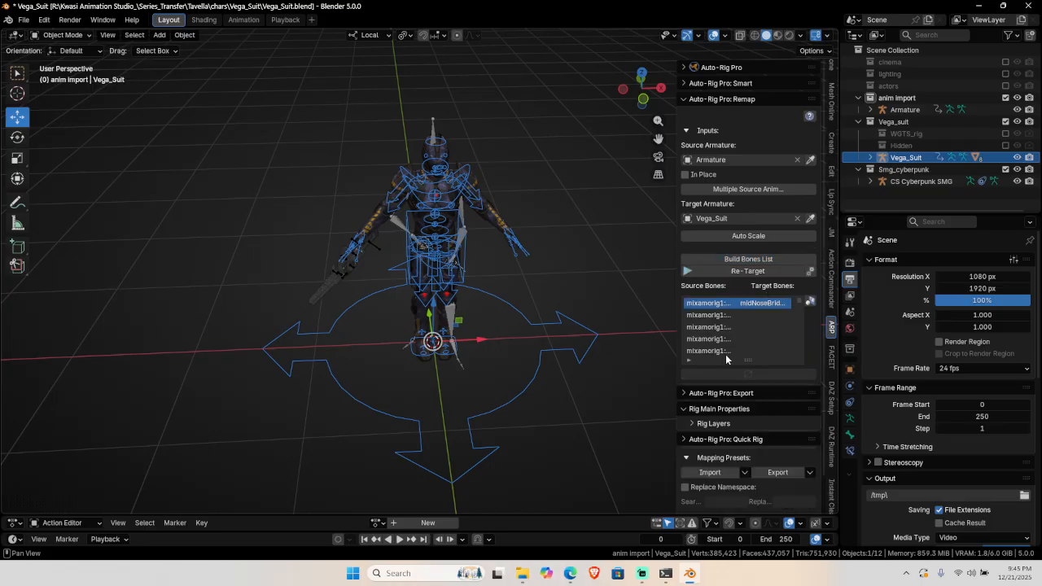
Import the bone mapping preset DAZ Rigify_to_Mixamo_mapping.bmap from the AutoRigPro Custom_Remapping folder.
{"action": "left_click", "coordinate": [716, 476]}
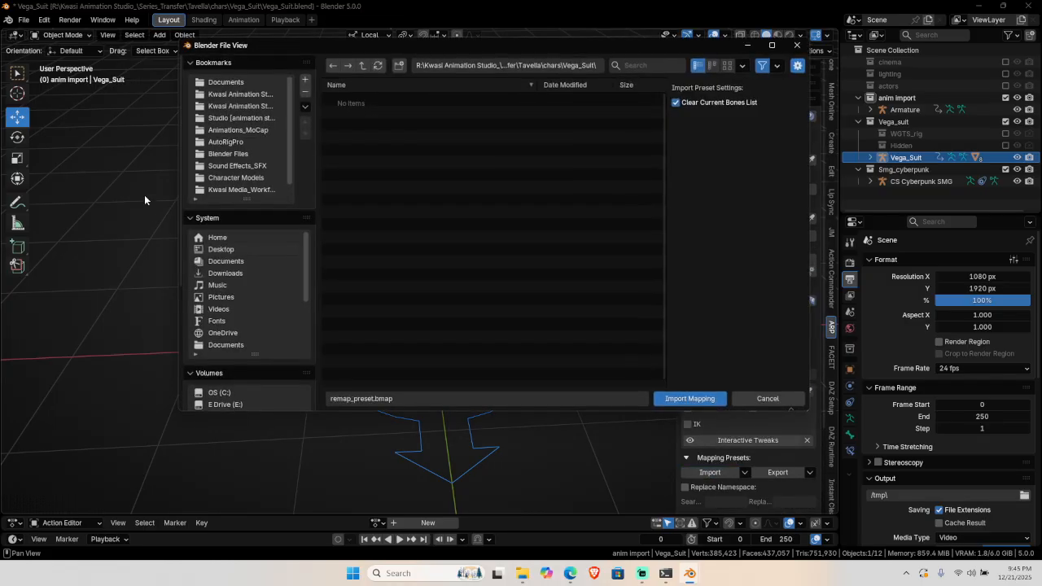
{"action": "left_click", "coordinate": [231, 143]}
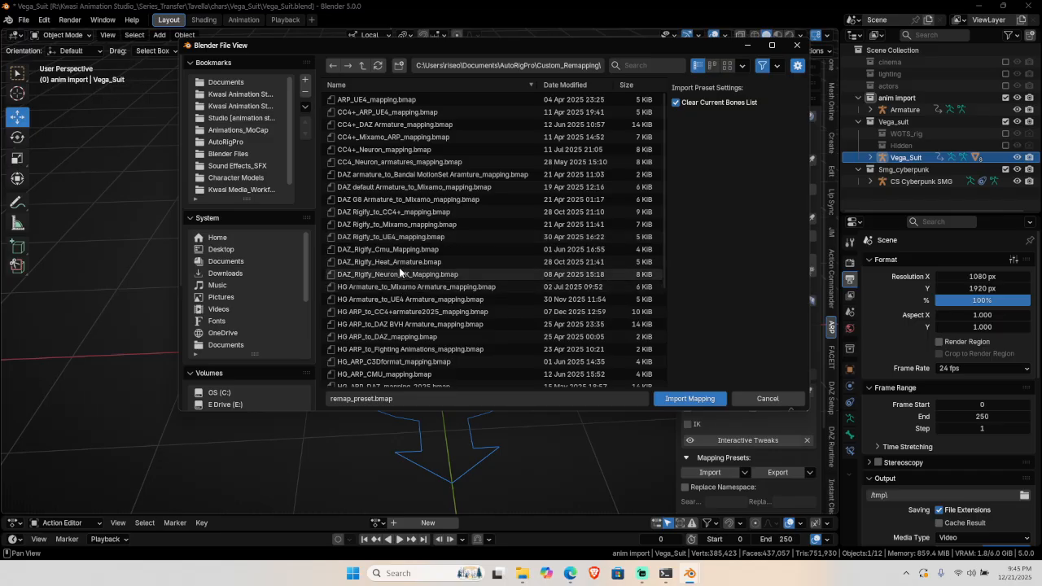
{"action": "left_click", "coordinate": [399, 224]}
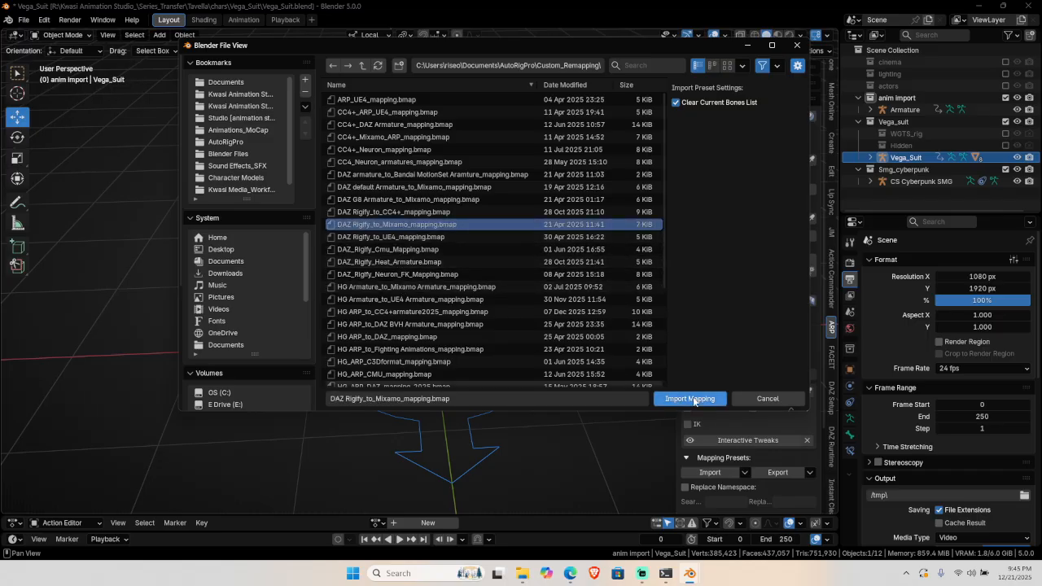
{"action": "left_click", "coordinate": [690, 398]}
Start redefining the source armature's rest pose and set the Armature to display In Front.
{"action": "scroll", "coordinate": [747, 463], "scroll_direction": "down", "scroll_amount": 3}
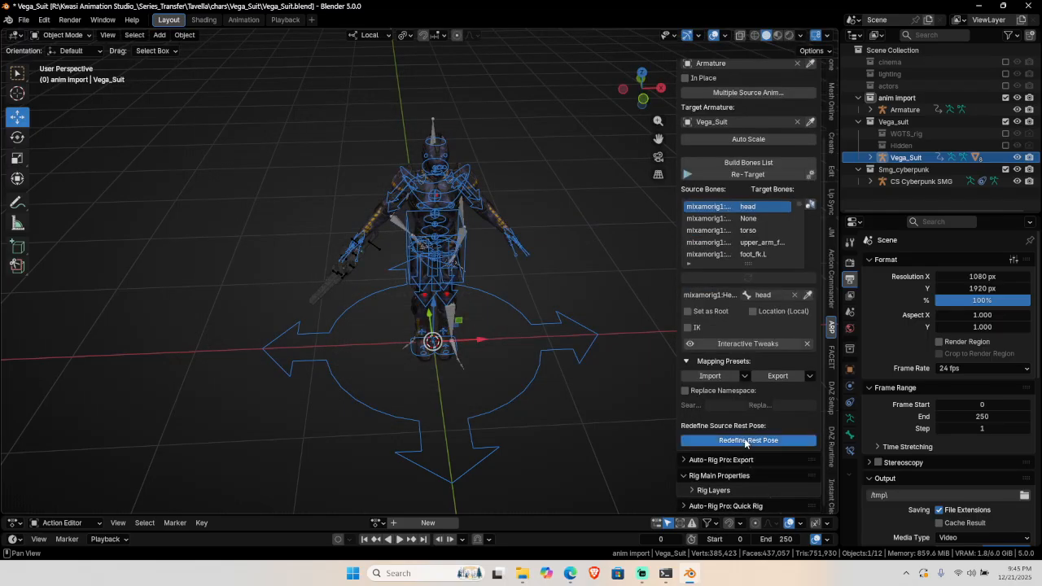
{"action": "left_click", "coordinate": [747, 448]}
{"action": "left_click", "coordinate": [750, 506]}
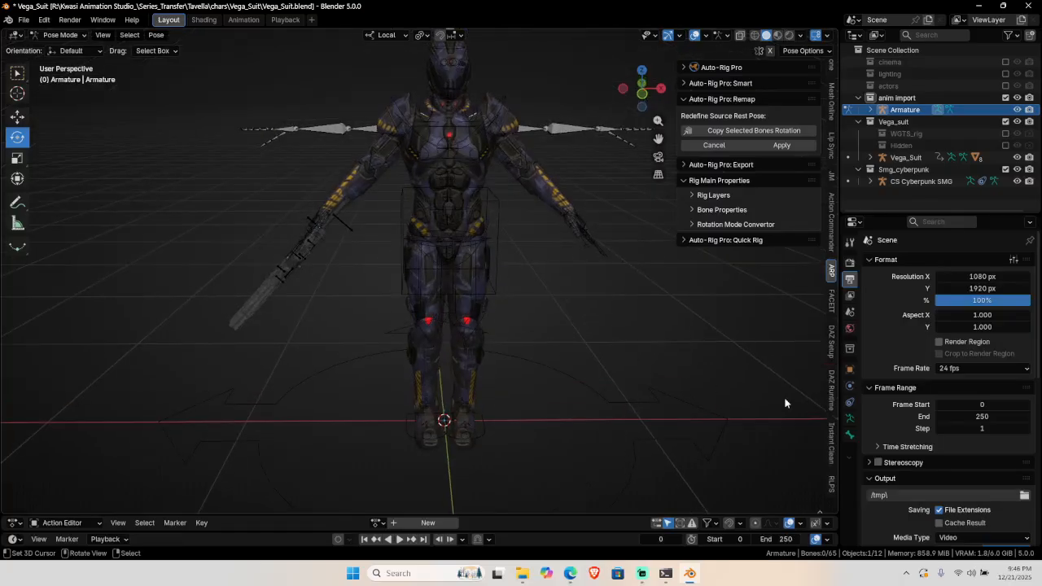
{"action": "left_click", "coordinate": [848, 419]}
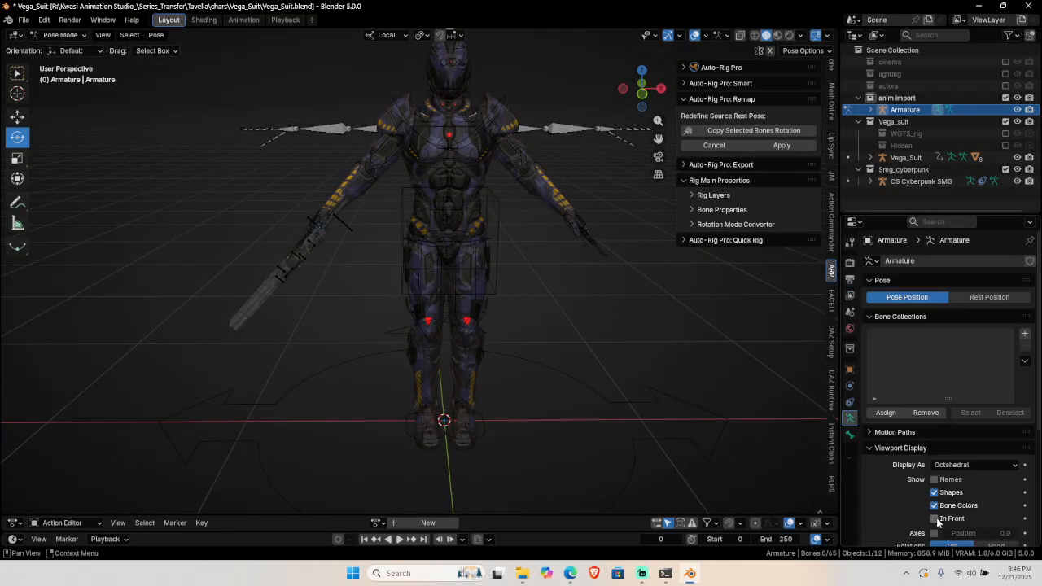
{"action": "left_click", "coordinate": [935, 519]}
Copy the selected bones' rotation for the source armature's upper and lower leg and arm bones, and apply the redefined rest pose.
{"action": "left_click_drag", "start_coordinate": [398, 298], "coordinate": [567, 366]}
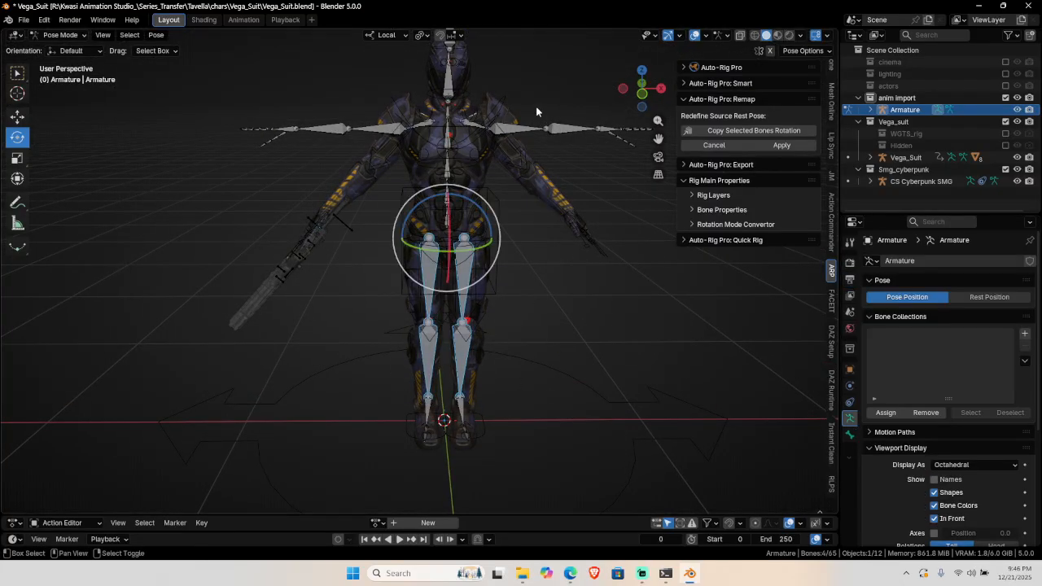
{"action": "left_click_drag", "start_coordinate": [535, 109], "coordinate": [562, 153], "text": "shift"}
{"action": "left_click_drag", "start_coordinate": [332, 109], "coordinate": [373, 171], "text": "shift"}
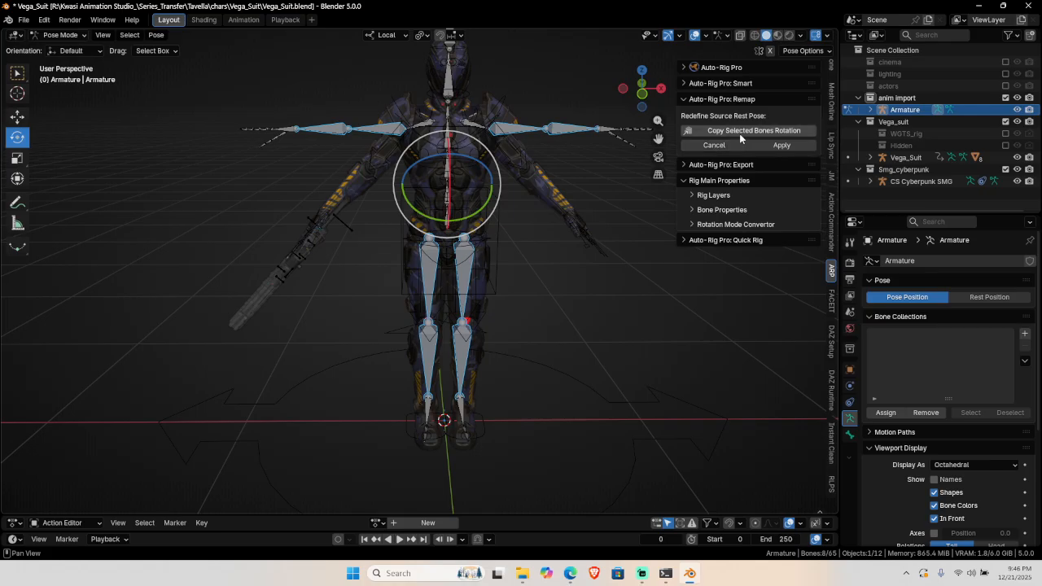
{"action": "left_click", "coordinate": [740, 132]}
{"action": "left_click", "coordinate": [773, 146]}
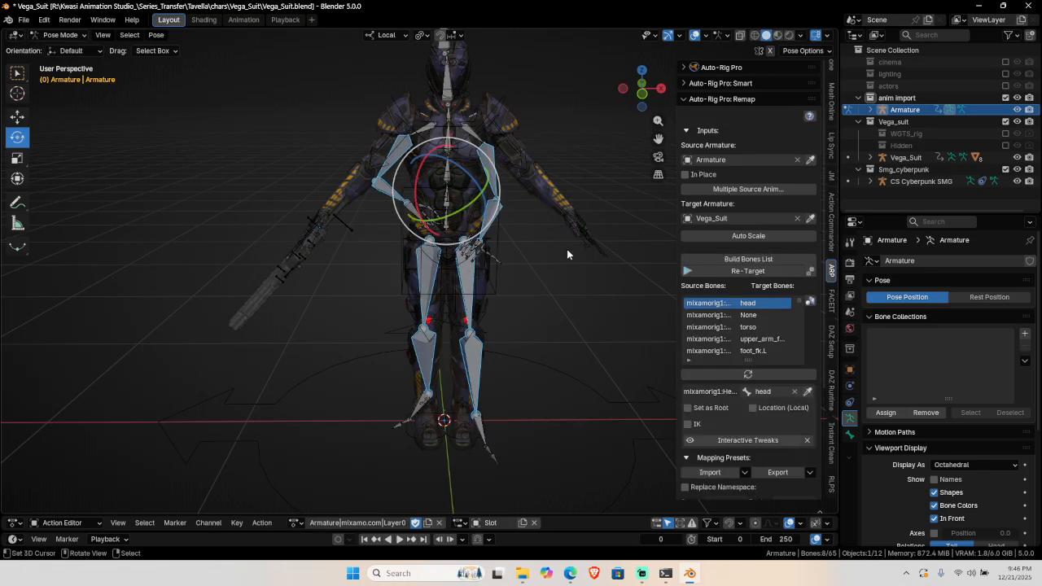
Retarget the imported rifle idle animation onto the Vega_Suit rig for frames 0 to 185 with linear keyframe interpolation.
{"action": "middle_click_drag", "start_coordinate": [567, 249], "coordinate": [536, 268]}
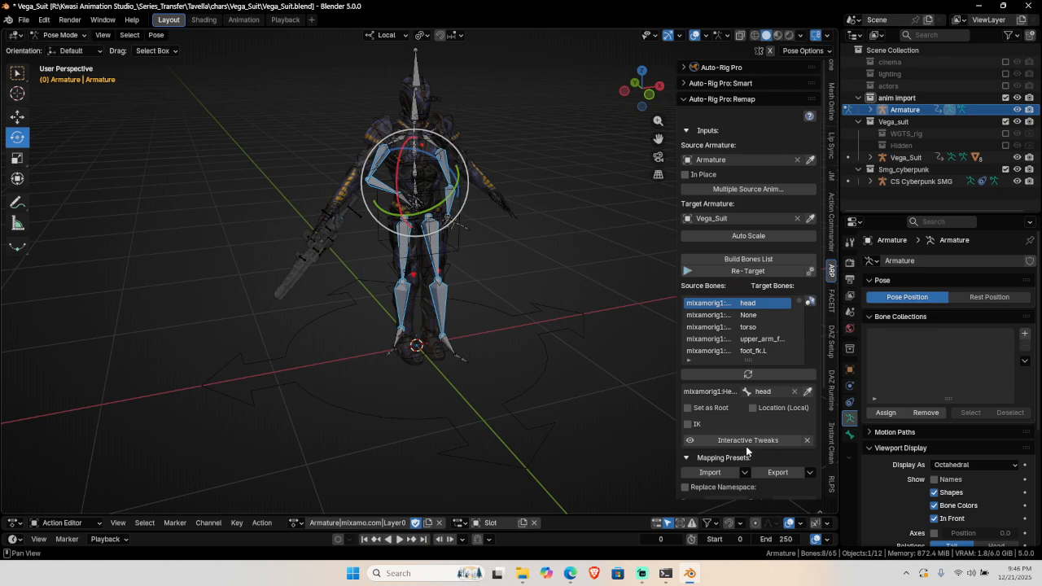
{"action": "left_click", "coordinate": [755, 271]}
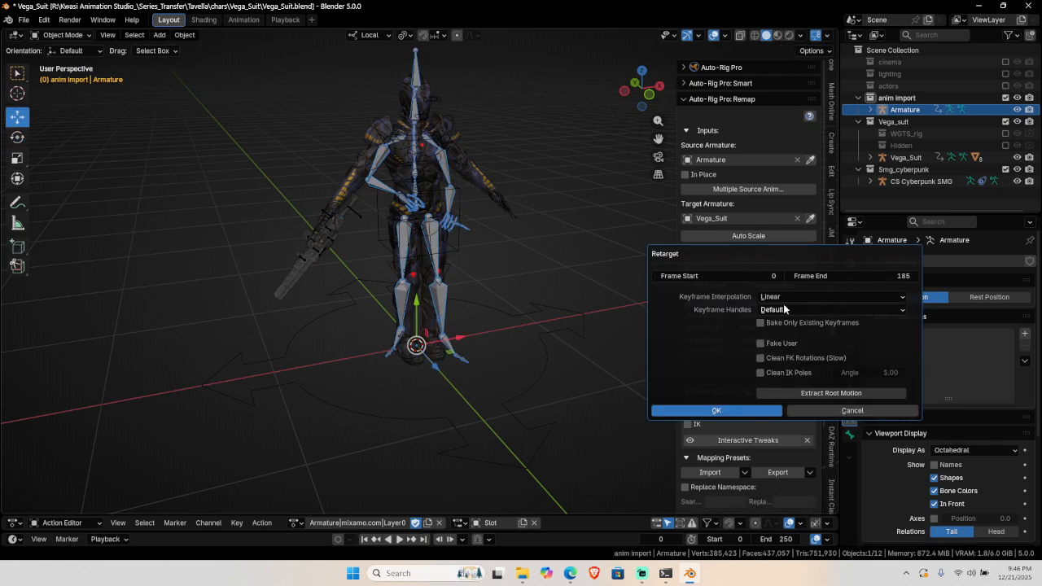
{"action": "left_click", "coordinate": [851, 410]}
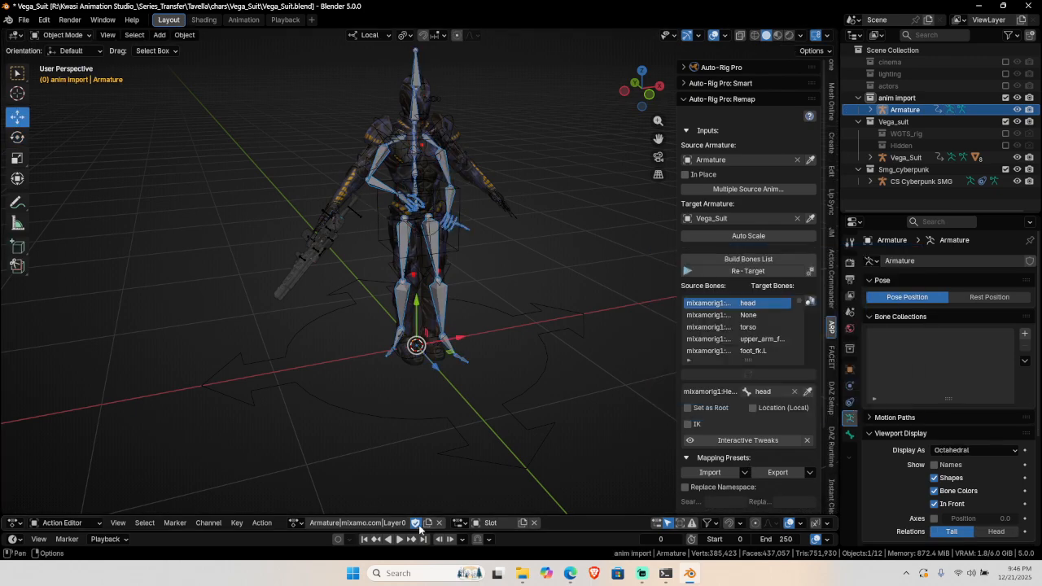
{"action": "left_click", "coordinate": [748, 272]}
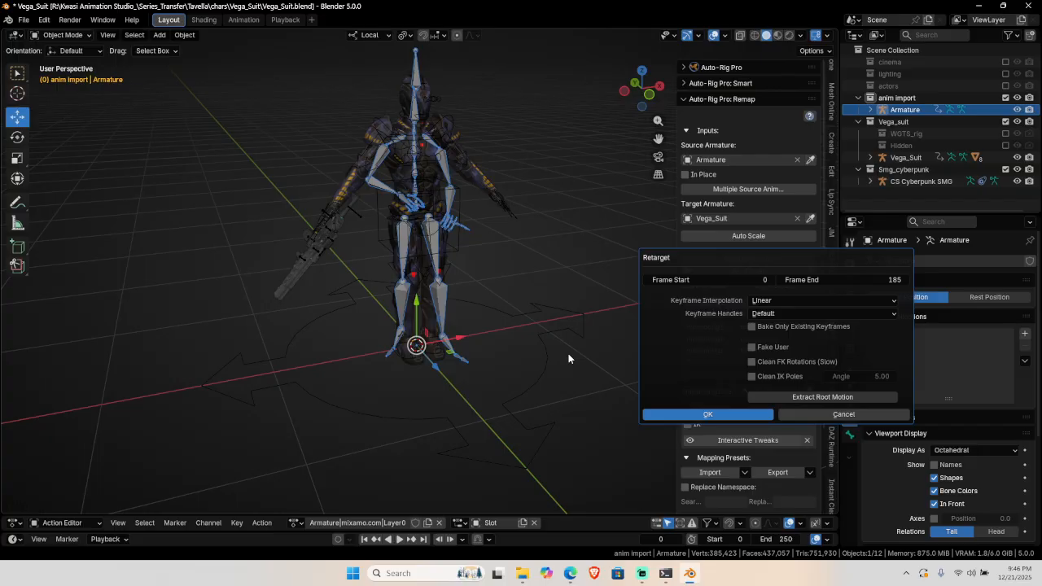
{"action": "key", "text": "Return"}
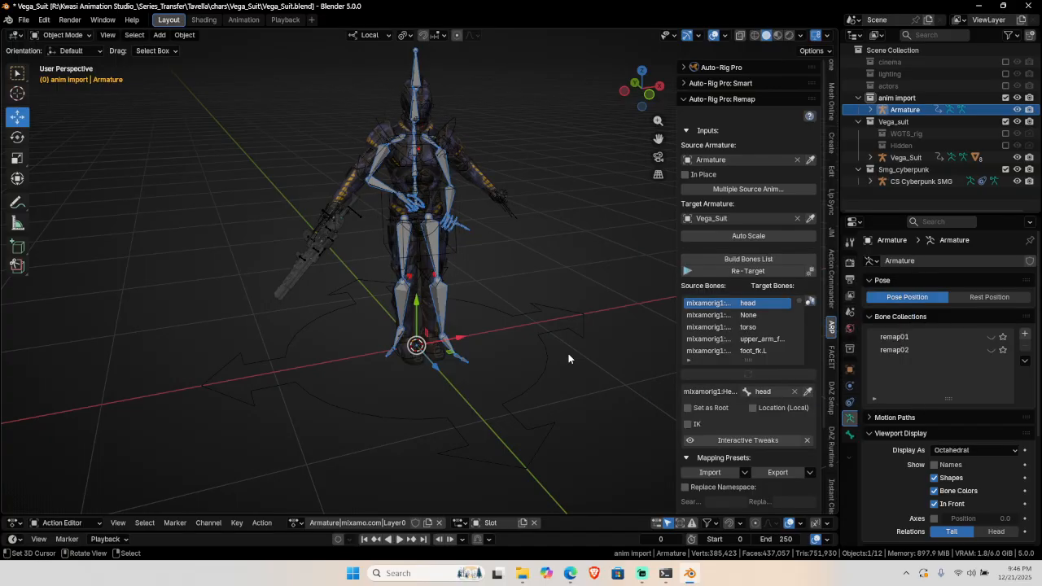
Show the item properties, select the Vega_Suit rig, enter Pose Mode and deselect all bones.
{"action": "middle_click_drag", "start_coordinate": [569, 353], "coordinate": [635, 358]}
{"action": "scroll", "coordinate": [832, 163], "scroll_direction": "up", "scroll_amount": 8}
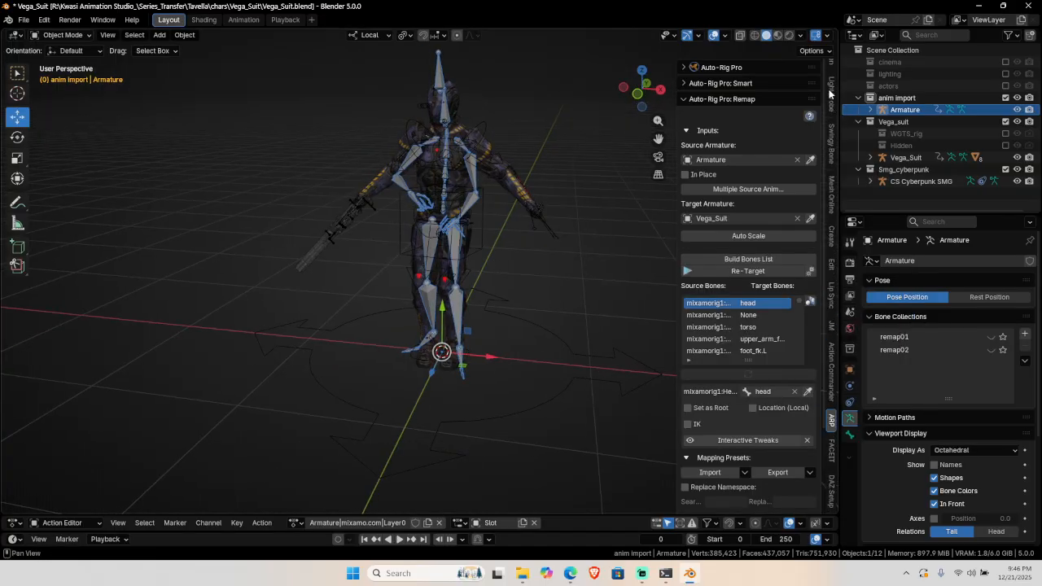
{"action": "left_click", "coordinate": [831, 73]}
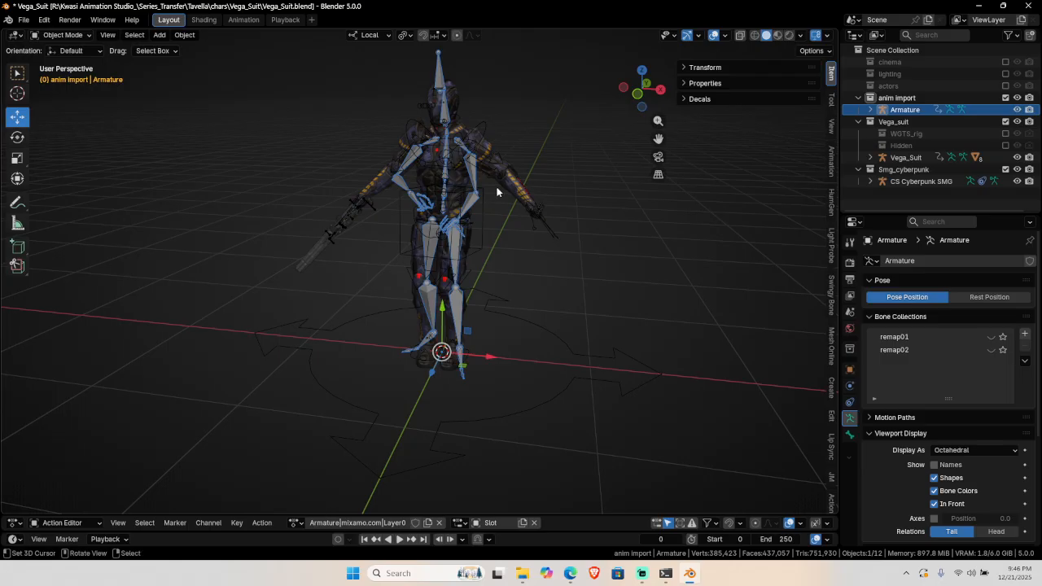
{"action": "scroll", "coordinate": [496, 191], "scroll_direction": "up", "scroll_amount": 3}
{"action": "left_click", "coordinate": [529, 49]}
{"action": "key", "text": "ctrl+Tab"}
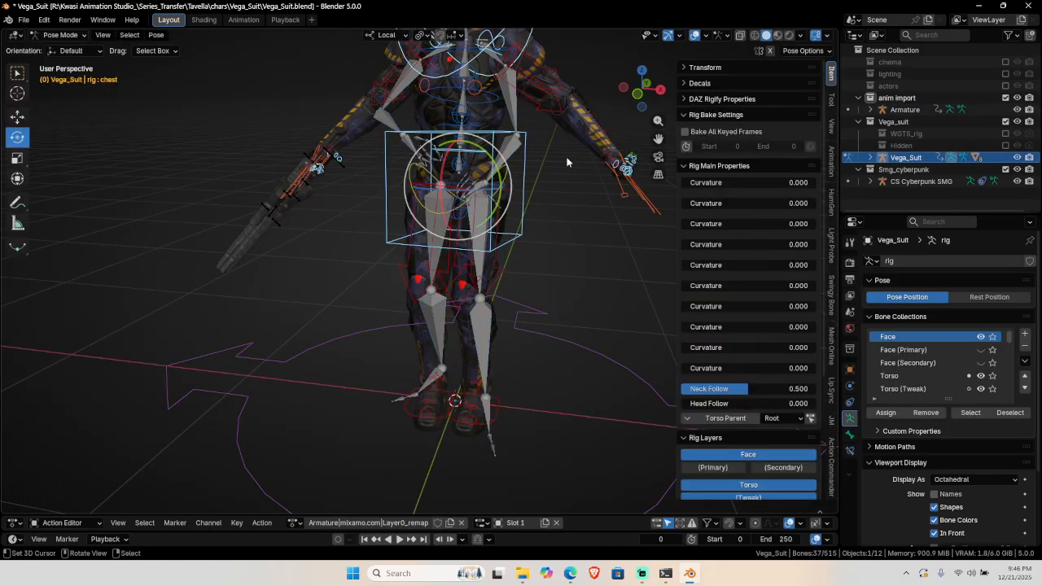
{"action": "key", "text": "alt+a"}
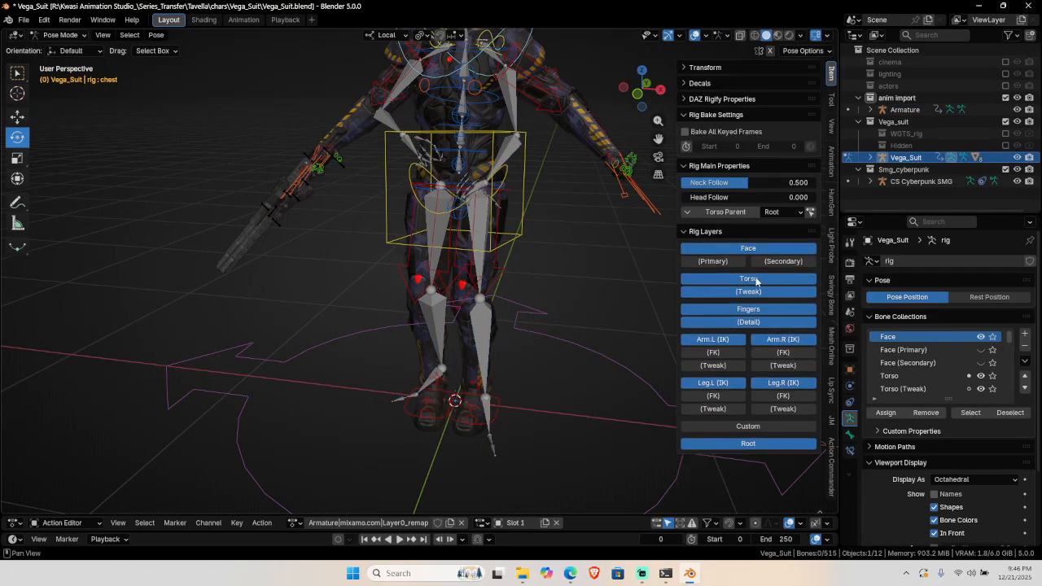
Show the FK rig layers of both arms and both legs, and hide the IK layers of both legs.
{"action": "left_click", "coordinate": [731, 351]}
{"action": "left_click", "coordinate": [782, 352]}
{"action": "left_click", "coordinate": [732, 395]}
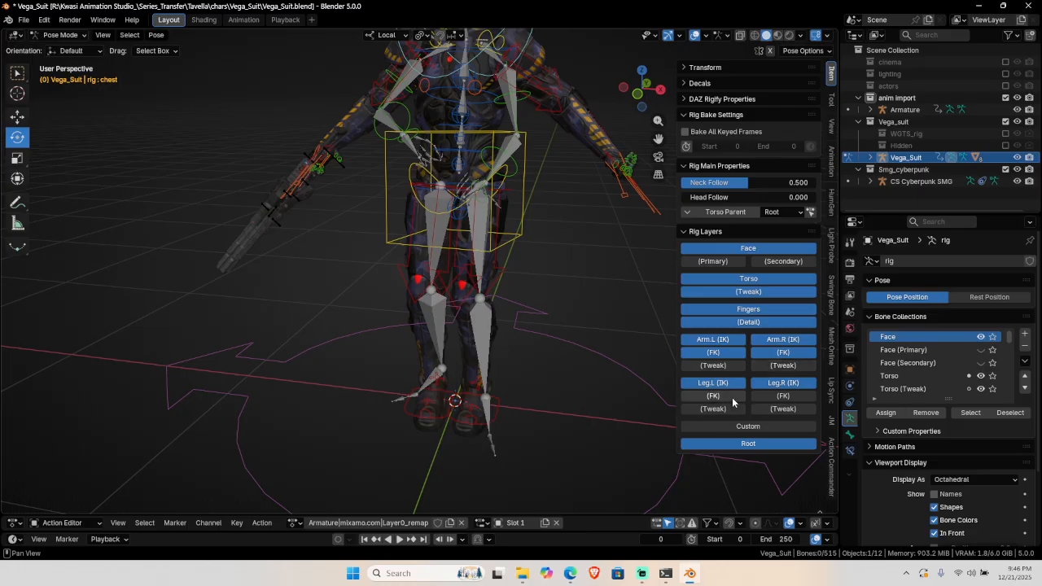
{"action": "left_click", "coordinate": [772, 396]}
{"action": "left_click", "coordinate": [772, 383]}
{"action": "left_click", "coordinate": [732, 384]}
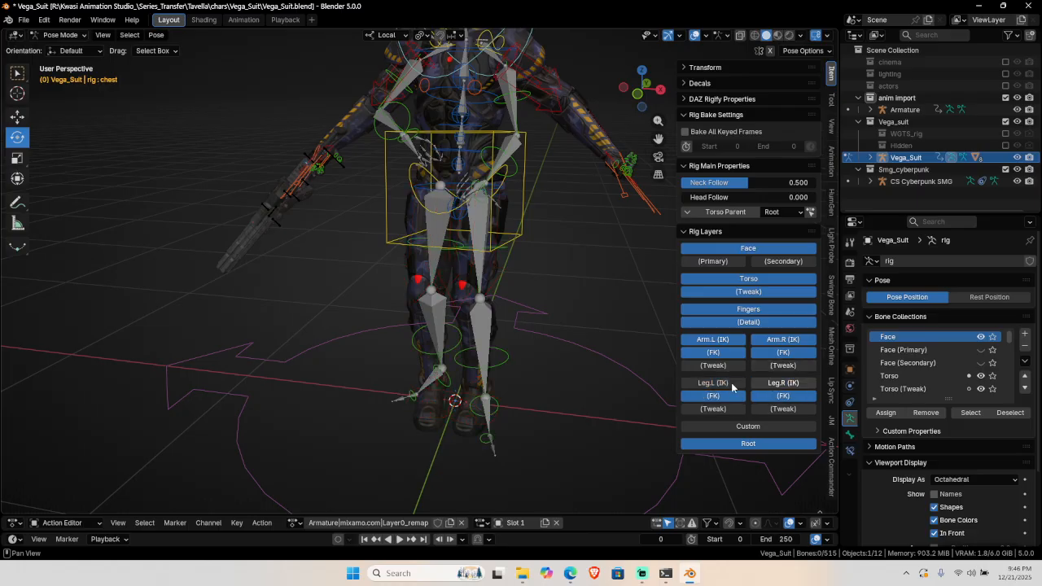
Hide the IK layers of both arms and set the IK-FK sliders of hand.L and hand.R to 1.000.
{"action": "left_click", "coordinate": [775, 344]}
{"action": "left_click", "coordinate": [725, 342]}
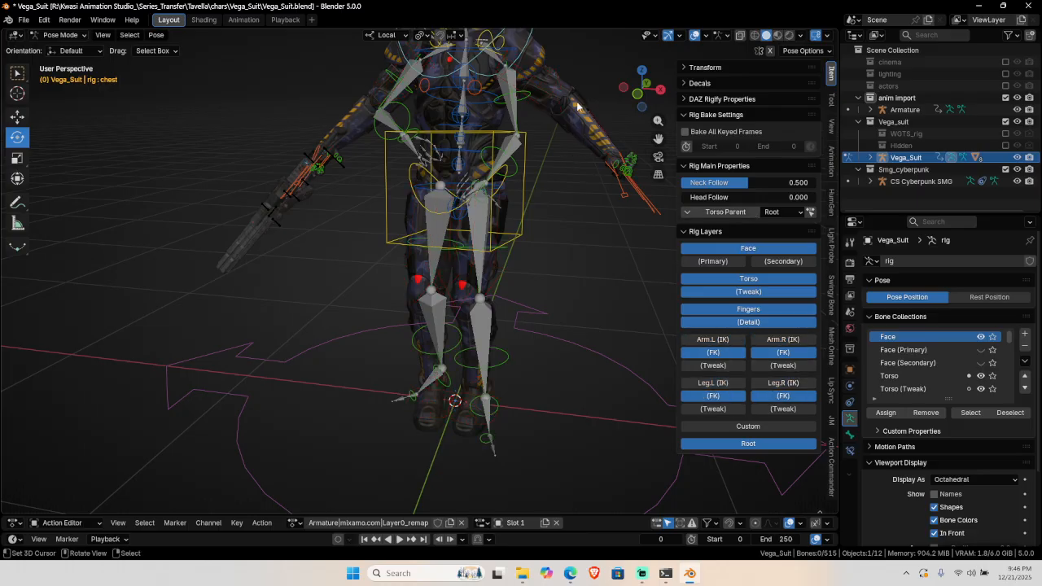
{"action": "middle_click_drag", "start_coordinate": [583, 112], "coordinate": [575, 163], "text": "shift"}
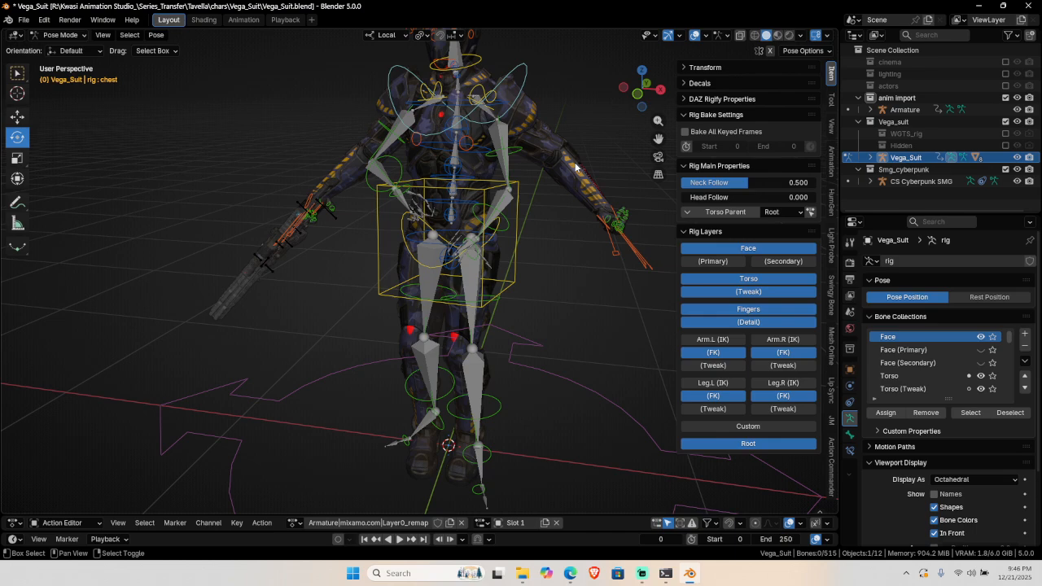
{"action": "left_click", "coordinate": [517, 156]}
{"action": "left_click_drag", "start_coordinate": [724, 198], "coordinate": [816, 198]}
{"action": "middle_click_drag", "start_coordinate": [375, 195], "coordinate": [337, 196]}
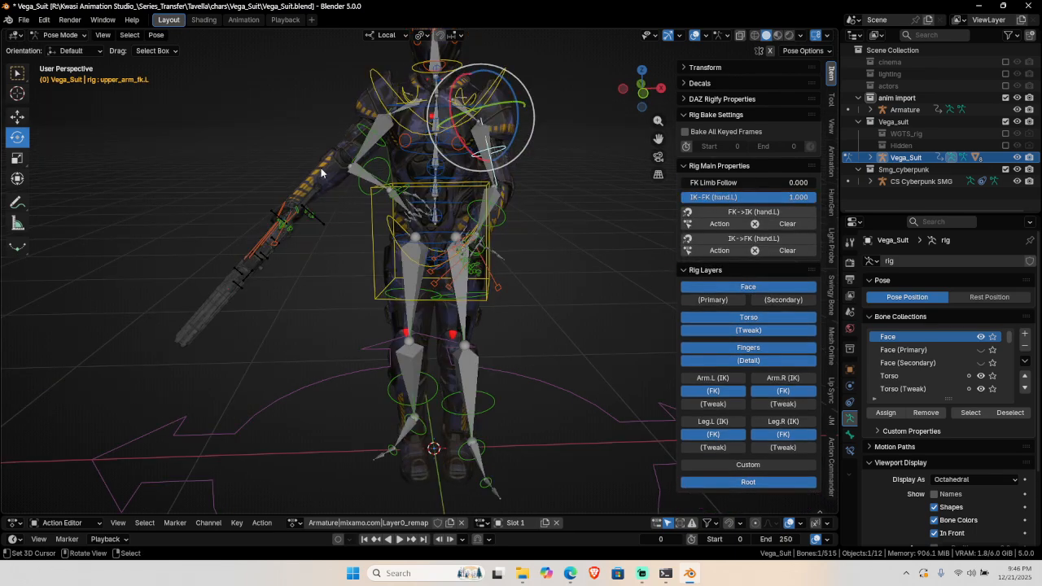
{"action": "left_click", "coordinate": [355, 134]}
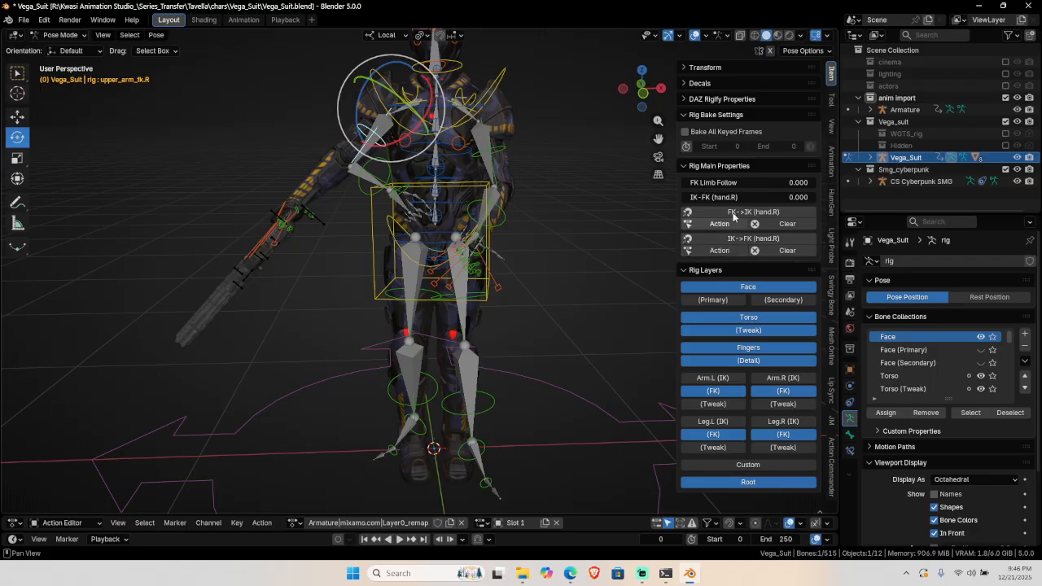
{"action": "left_click_drag", "start_coordinate": [723, 197], "coordinate": [814, 198]}
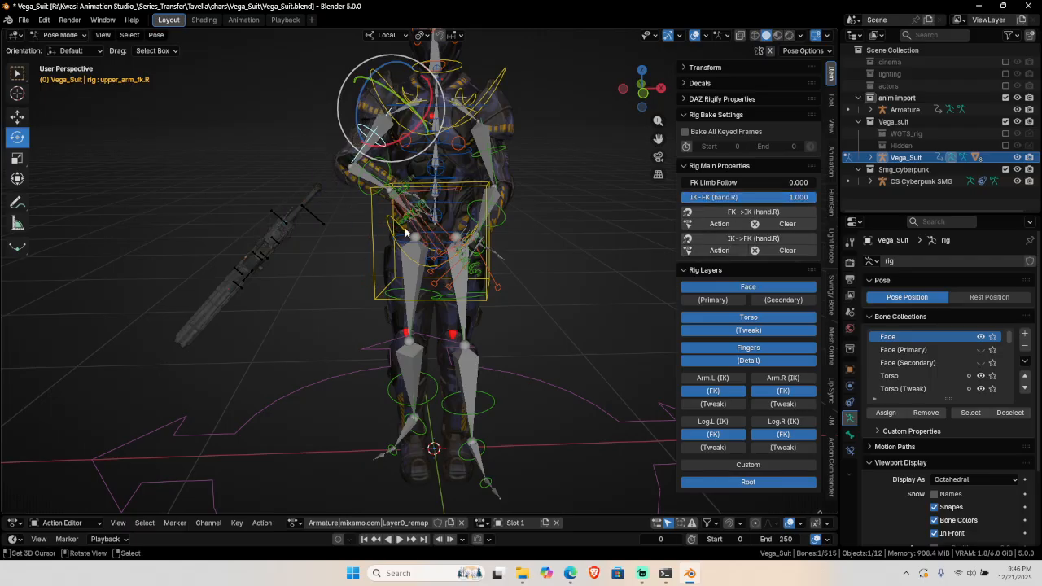
Set the IK-FK sliders of foot.L and foot.R to 1.000 using the left and right thigh FK controls.
{"action": "middle_click_drag", "start_coordinate": [518, 378], "coordinate": [489, 278]}
{"action": "left_click", "coordinate": [493, 268]}
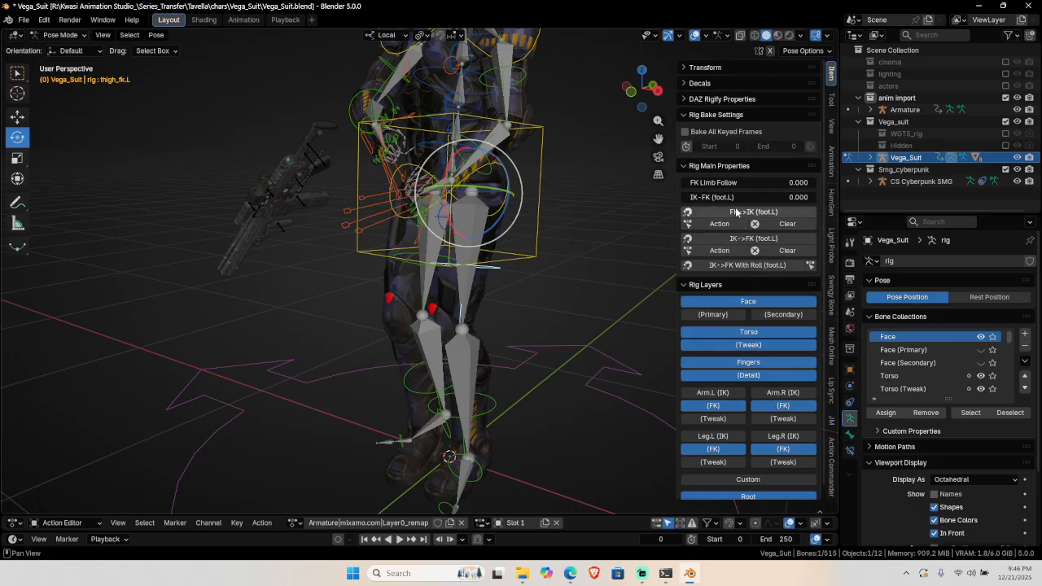
{"action": "left_click_drag", "start_coordinate": [717, 197], "coordinate": [814, 197]}
{"action": "left_click", "coordinate": [414, 257]}
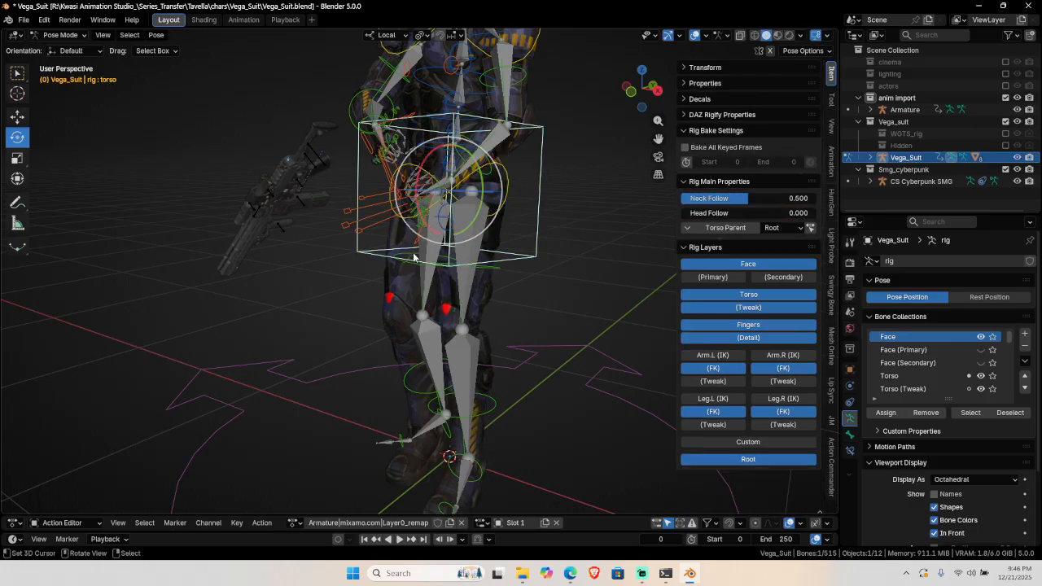
{"action": "left_click", "coordinate": [435, 283]}
{"action": "middle_click_drag", "start_coordinate": [421, 307], "coordinate": [395, 283]}
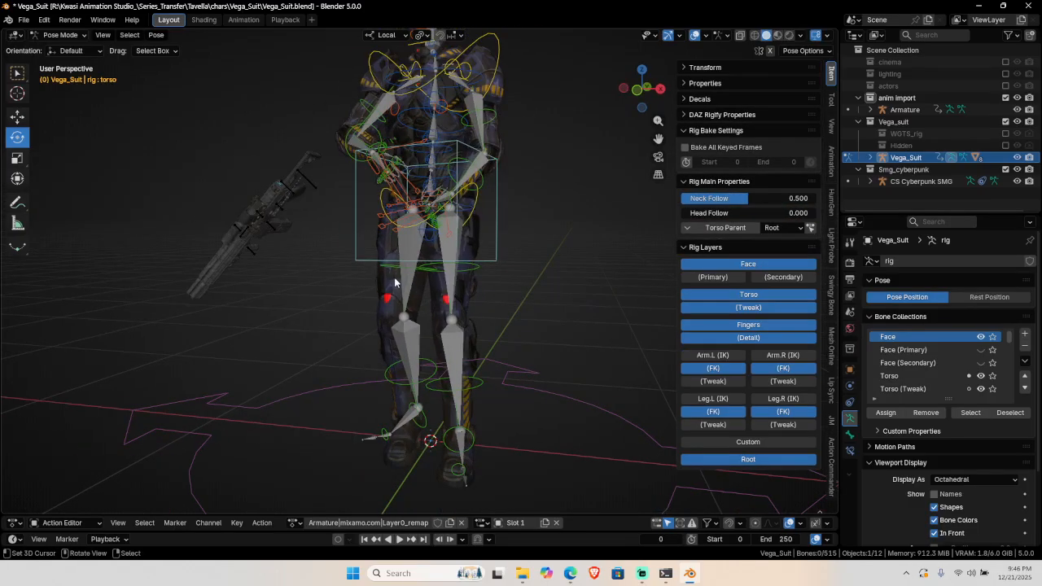
{"action": "left_click", "coordinate": [397, 270]}
{"action": "left_click_drag", "start_coordinate": [721, 197], "coordinate": [814, 197]}
Leave Pose Mode, select the CS Cyberpunk SMG and change its Child Of constraint's bone to hand_fk.R.
{"action": "middle_click_drag", "start_coordinate": [265, 230], "coordinate": [353, 263]}
{"action": "scroll", "coordinate": [326, 250], "scroll_direction": "up", "scroll_amount": 2}
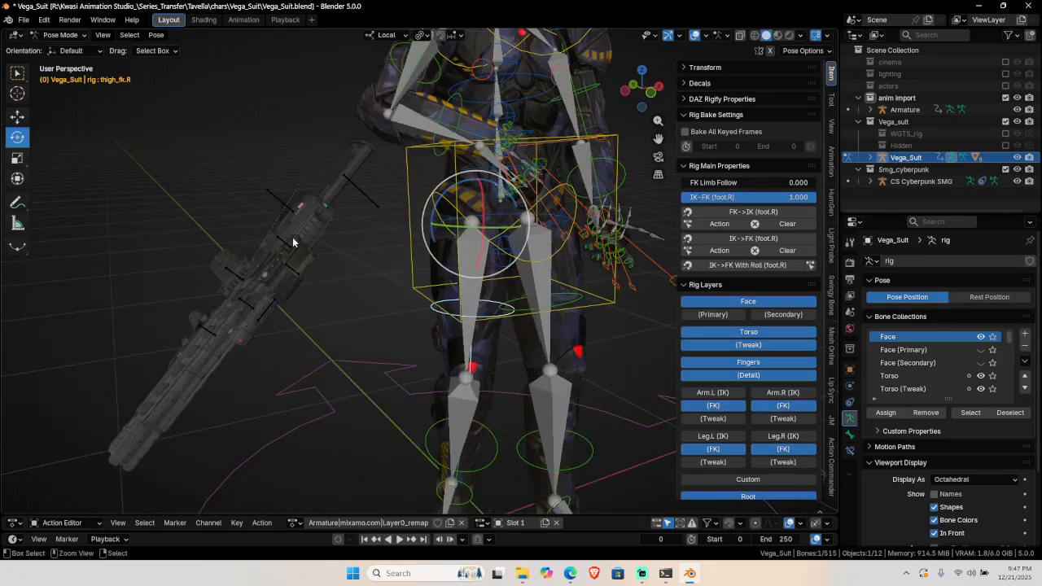
{"action": "key", "text": "ctrl+Tab"}
{"action": "left_click", "coordinate": [276, 197]}
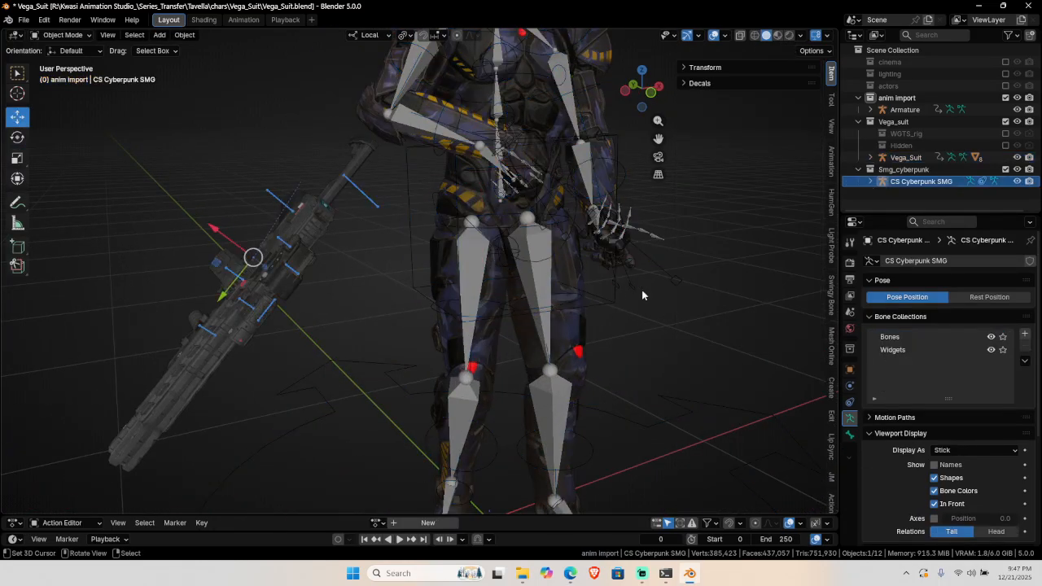
{"action": "left_click", "coordinate": [850, 402]}
{"action": "left_click", "coordinate": [980, 314]}
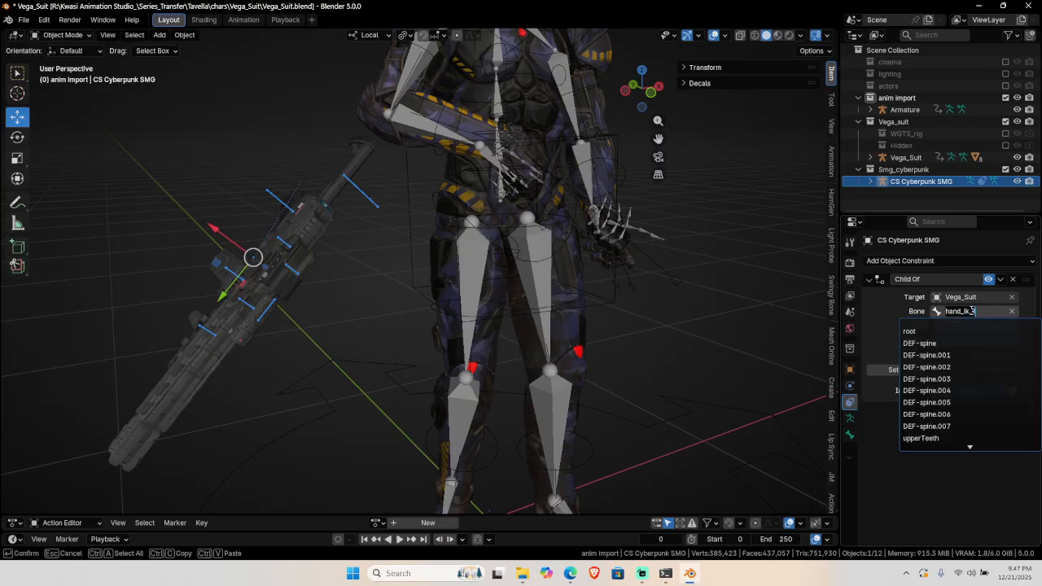
{"action": "type", "text": "hand"}
{"action": "left_click", "coordinate": [918, 343]}
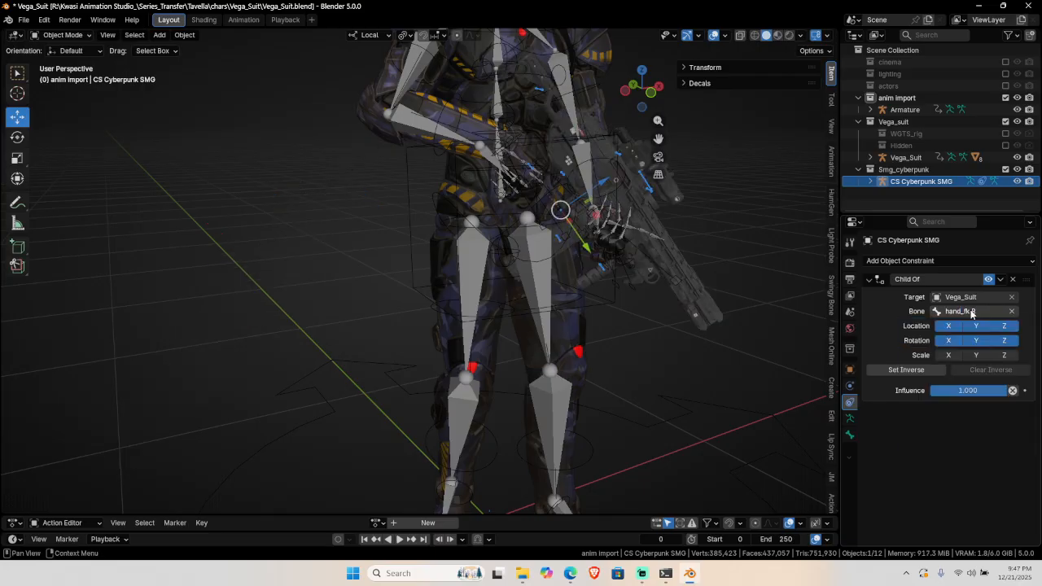
Hide the viewport sidebar and delete the imported Mixamo Armature from the anim import collection.
{"action": "key", "text": "n"}
{"action": "middle_click_drag", "start_coordinate": [634, 238], "coordinate": [496, 238]}
{"action": "scroll", "coordinate": [497, 238], "scroll_direction": "down", "scroll_amount": 5}
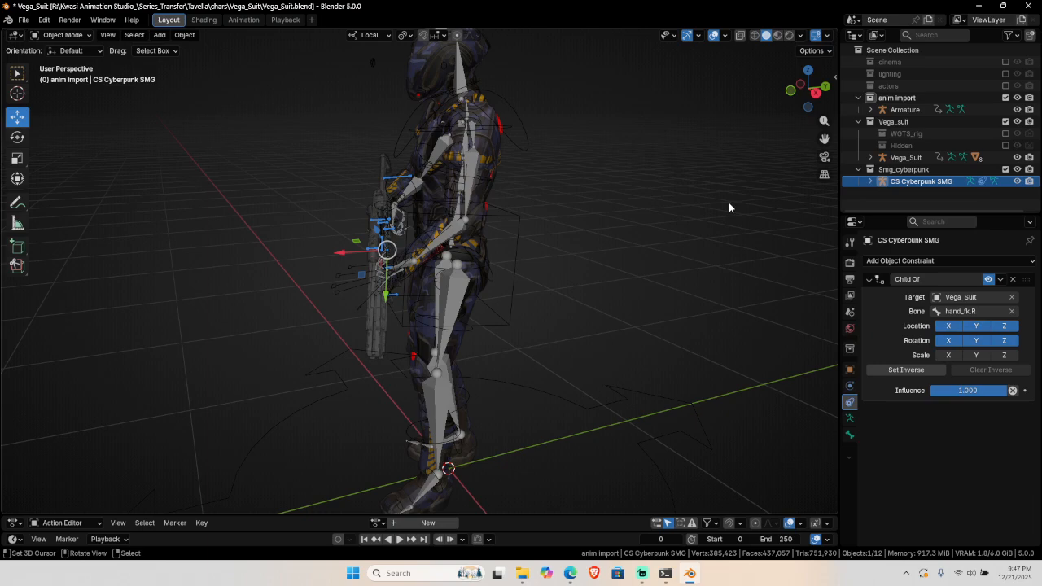
{"action": "left_click", "coordinate": [906, 110]}
{"action": "key", "text": "x"}
Select the Vega_Suit rig near the left hand and enter Pose Mode.
{"action": "middle_click_drag", "start_coordinate": [421, 268], "coordinate": [521, 276]}
{"action": "scroll", "coordinate": [570, 265], "scroll_direction": "up", "scroll_amount": 5}
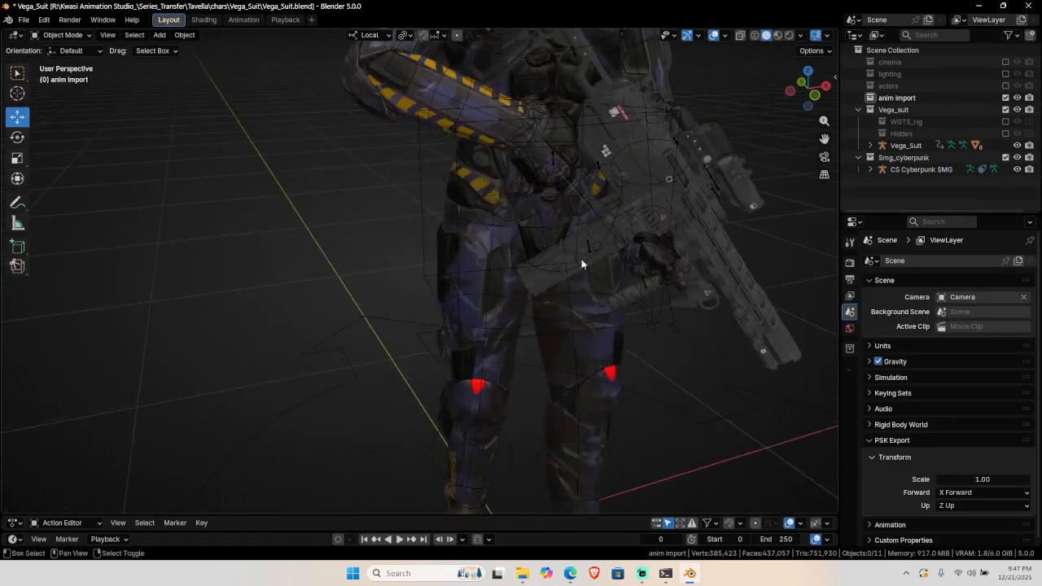
{"action": "scroll", "coordinate": [395, 322], "scroll_direction": "up", "scroll_amount": 4}
{"action": "middle_click_drag", "start_coordinate": [581, 263], "coordinate": [484, 259], "text": "shift"}
{"action": "left_click", "coordinate": [492, 257]}
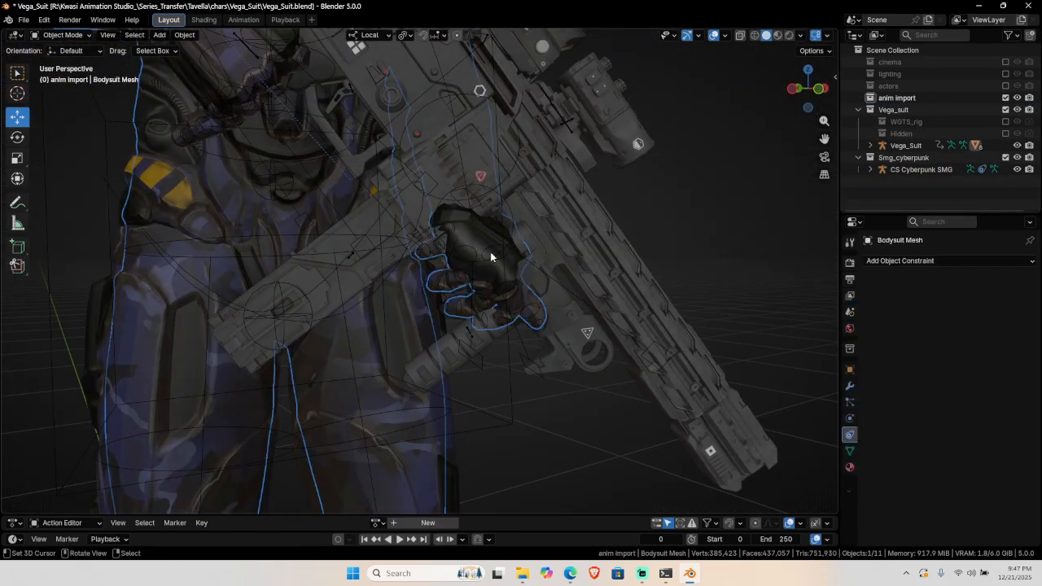
{"action": "left_click", "coordinate": [487, 254]}
{"action": "key", "text": "ctrl+Tab"}
{"action": "scroll", "coordinate": [481, 254], "scroll_direction": "down", "scroll_amount": 5}
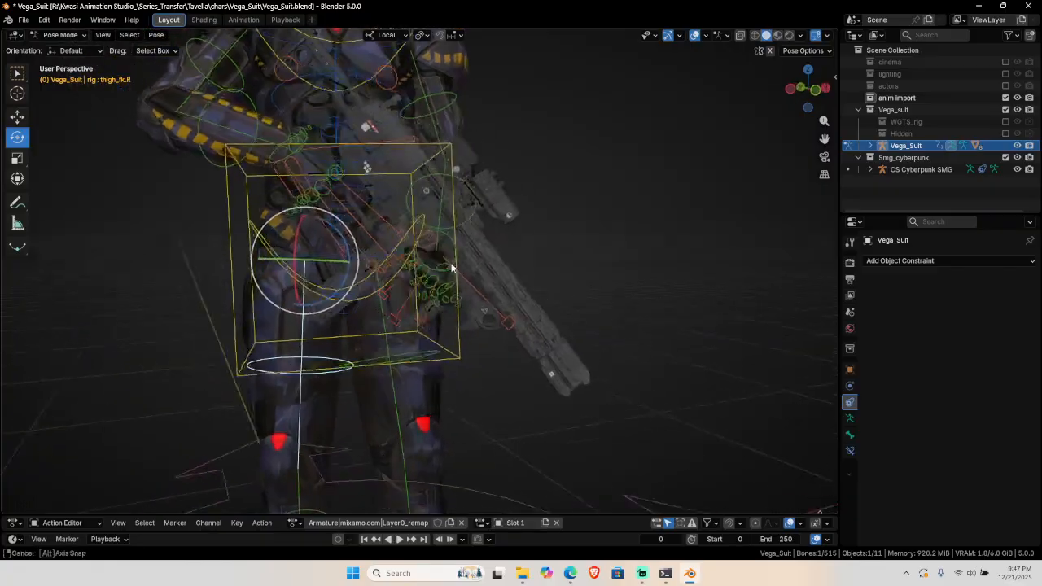
Box-select the controls around the character's left hand.
{"action": "middle_click_drag", "start_coordinate": [452, 265], "coordinate": [537, 282]}
{"action": "left_click", "coordinate": [516, 277]}
{"action": "scroll", "coordinate": [516, 277], "scroll_direction": "up", "scroll_amount": 3}
{"action": "middle_click_drag", "start_coordinate": [492, 242], "coordinate": [520, 255]}
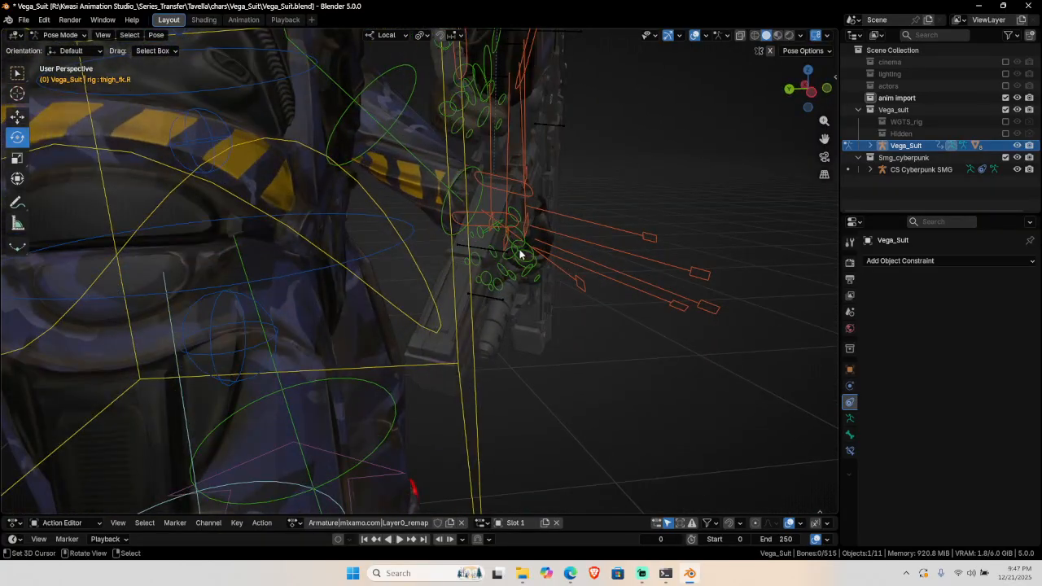
{"action": "left_click_drag", "start_coordinate": [576, 218], "coordinate": [474, 309]}
{"action": "left_click_drag", "start_coordinate": [425, 369], "coordinate": [389, 370], "text": "ctrl"}
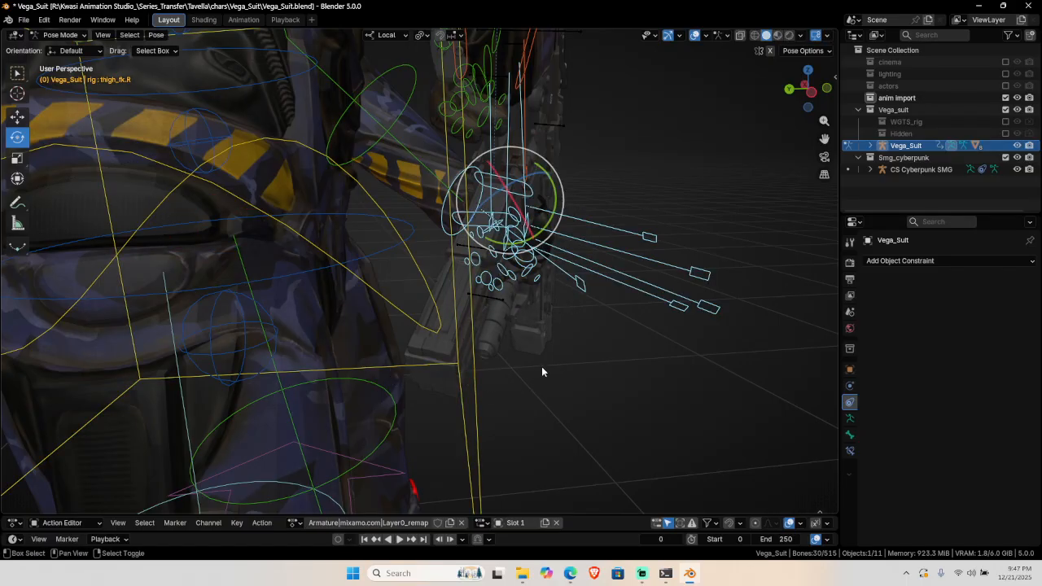
Deselect the orange finger controls and the hand and arm controls, and clear the rotation of the left finger bones.
{"action": "key", "text": "shift+space"}
{"action": "left_click", "coordinate": [547, 324]}
{"action": "left_click_drag", "start_coordinate": [561, 209], "coordinate": [728, 466], "text": "ctrl"}
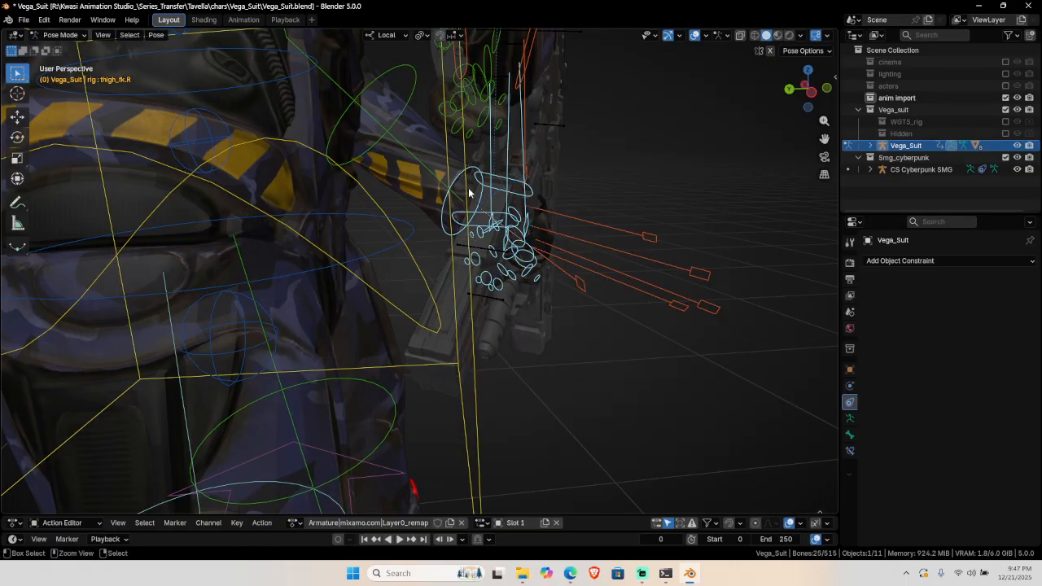
{"action": "left_click_drag", "start_coordinate": [432, 159], "coordinate": [492, 215], "text": "ctrl"}
{"action": "middle_click_drag", "start_coordinate": [501, 274], "coordinate": [493, 304]}
{"action": "left_click_drag", "start_coordinate": [306, 114], "coordinate": [252, 244], "text": "ctrl"}
{"action": "scroll", "coordinate": [500, 251], "scroll_direction": "down", "scroll_amount": 1}
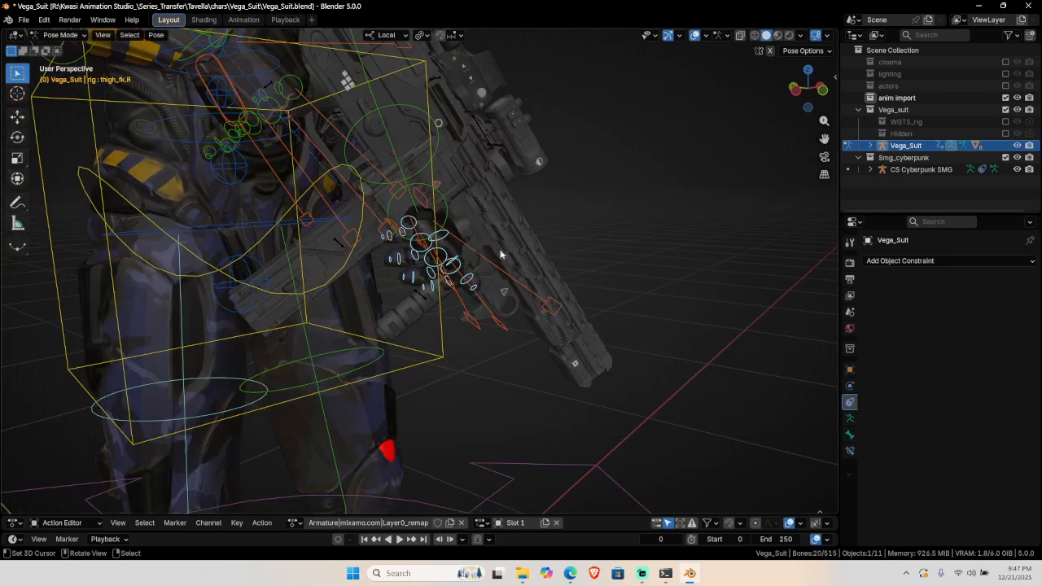
{"action": "middle_click_drag", "start_coordinate": [500, 254], "coordinate": [559, 414]}
{"action": "key", "text": "alt+r"}
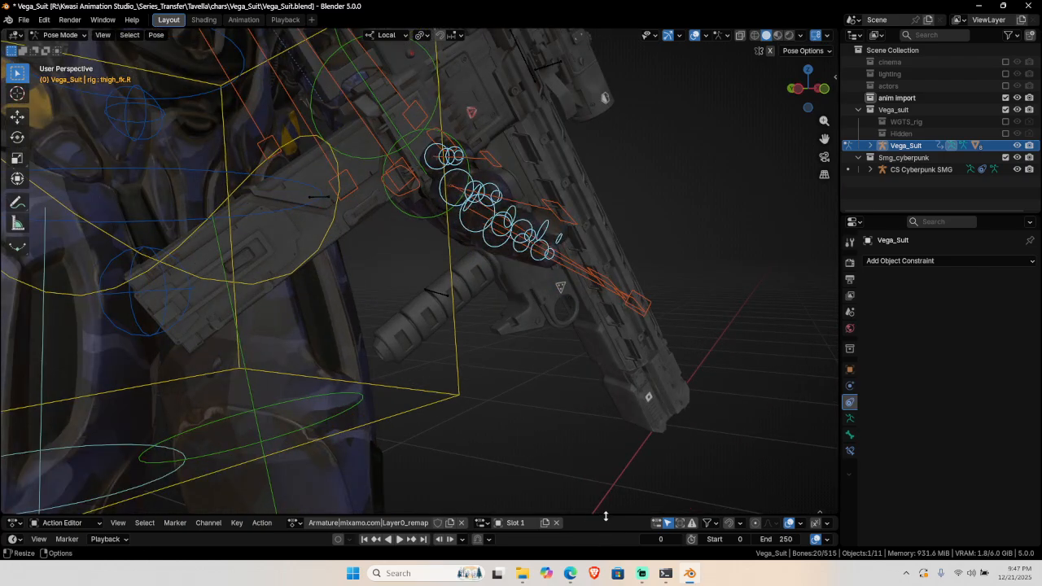
Enlarge the Action Editor to show the finger keyframes and display the 3D viewport's pose asset shelf.
{"action": "left_click_drag", "start_coordinate": [606, 517], "coordinate": [604, 314]}
{"action": "scroll", "coordinate": [542, 402], "scroll_direction": "down", "scroll_amount": 4}
{"action": "middle_click_drag", "start_coordinate": [543, 402], "coordinate": [410, 437]}
{"action": "middle_click_drag", "start_coordinate": [581, 411], "coordinate": [533, 419], "text": "ctrl"}
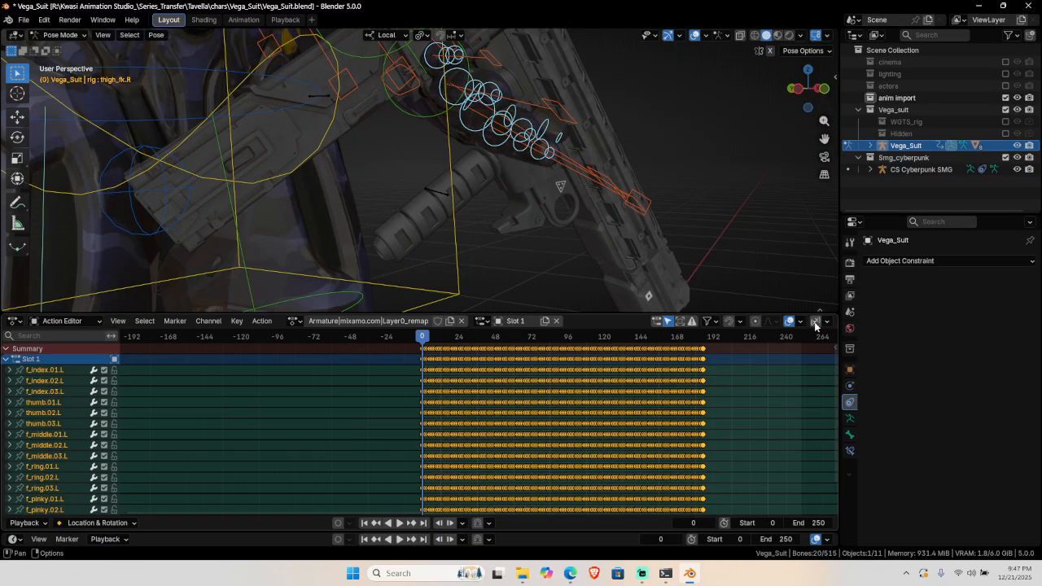
{"action": "left_click", "coordinate": [14, 322]}
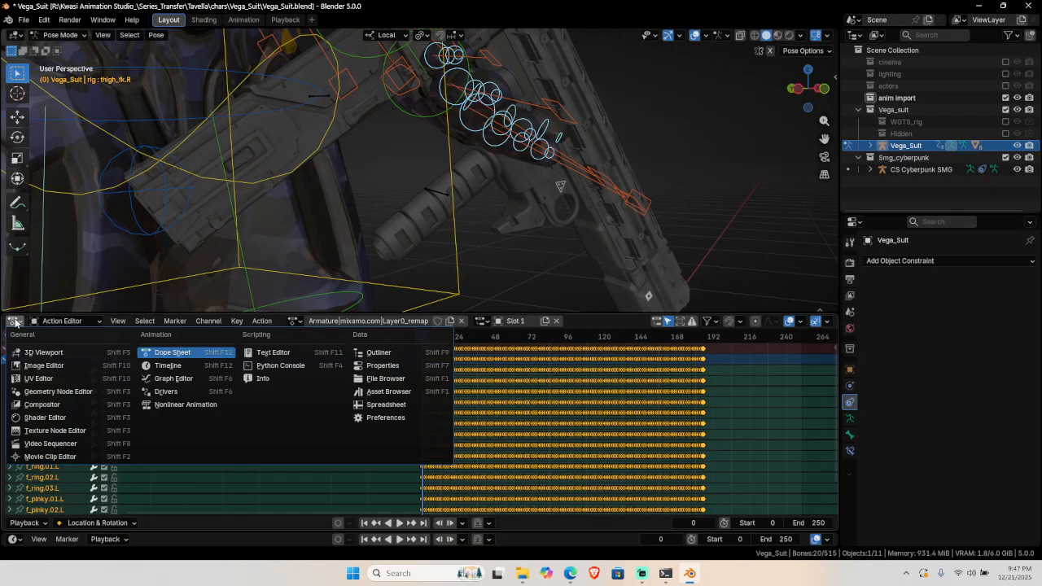
{"action": "left_click", "coordinate": [15, 322]}
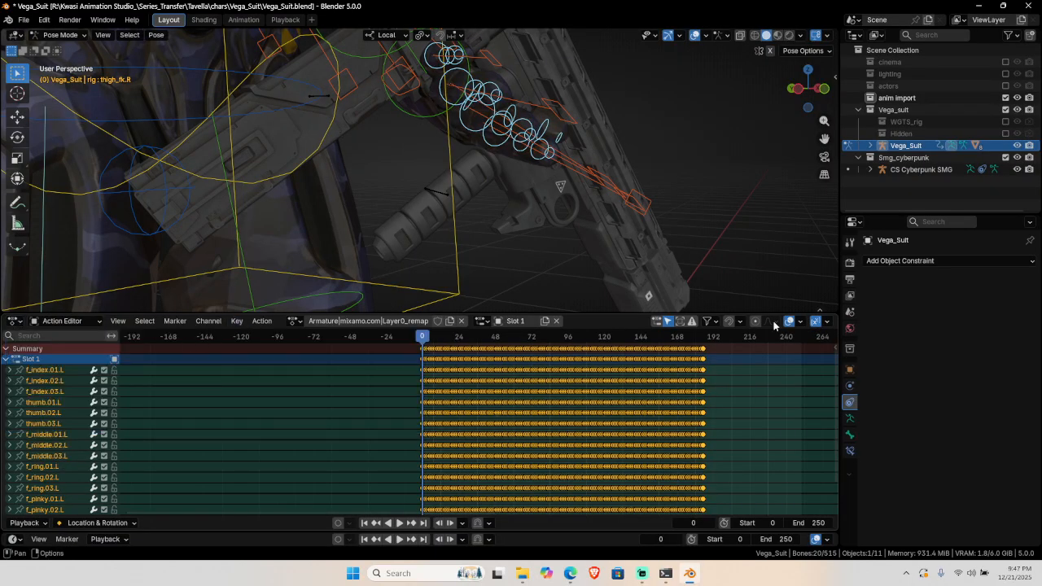
{"action": "left_click_drag", "start_coordinate": [767, 312], "coordinate": [812, 409]}
{"action": "left_click", "coordinate": [820, 410]}
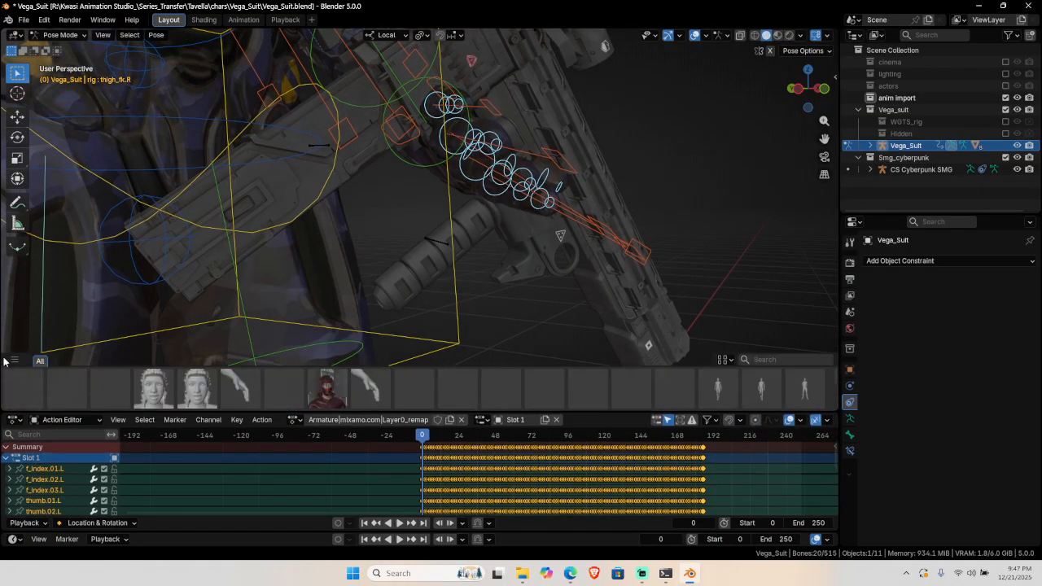
Switch the asset shelf to DAZ_Pose Library and show only its hand poses catalog.
{"action": "left_click", "coordinate": [14, 359]}
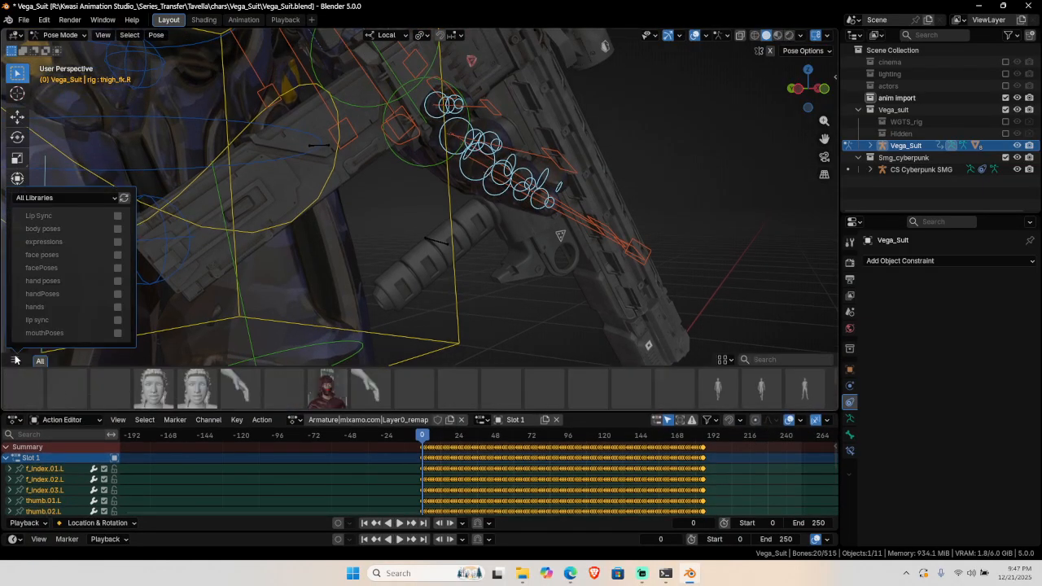
{"action": "left_click", "coordinate": [84, 198]}
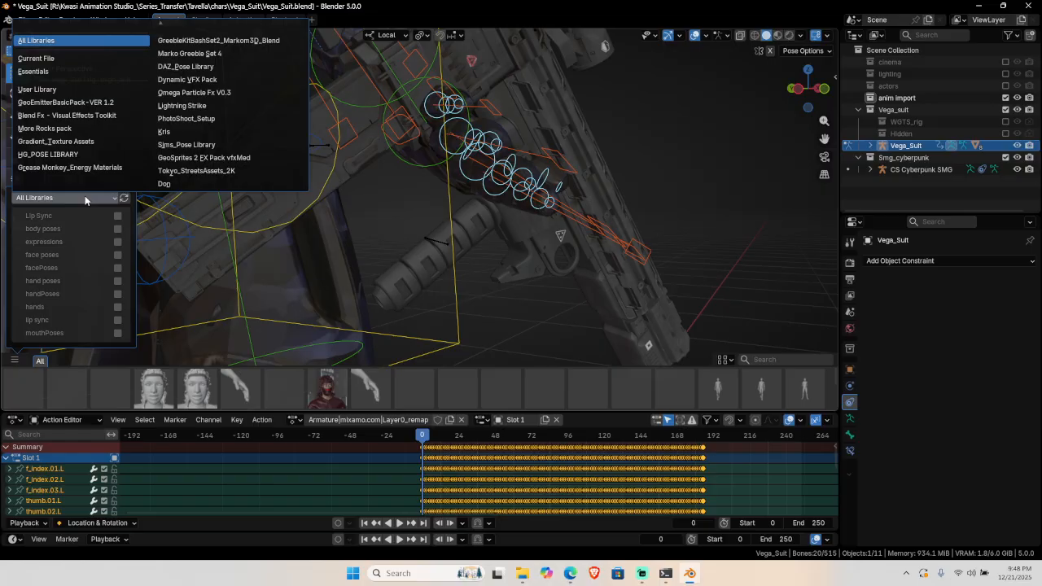
{"action": "left_click", "coordinate": [186, 66]}
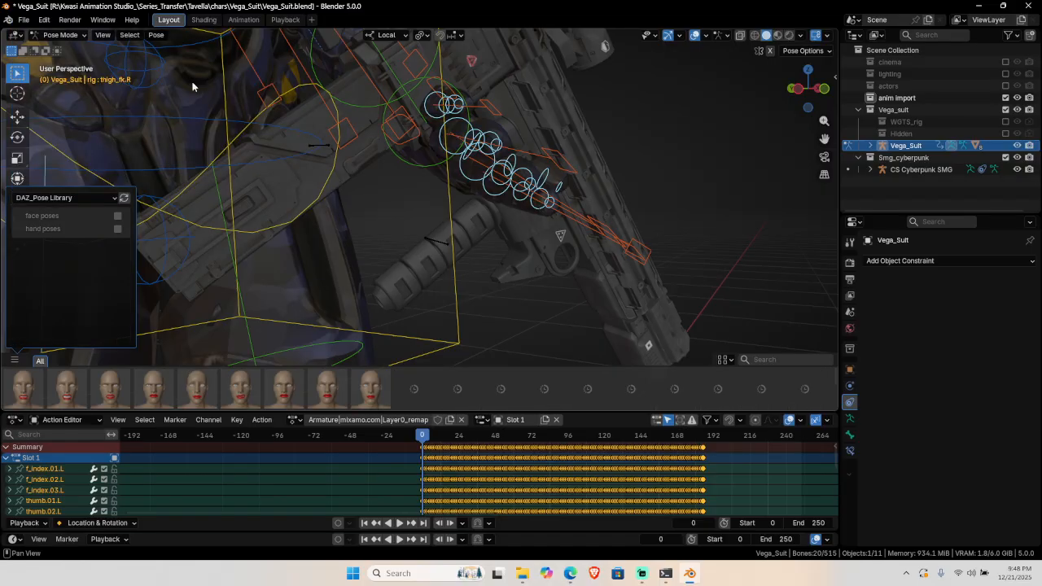
{"action": "key", "text": "Escape"}
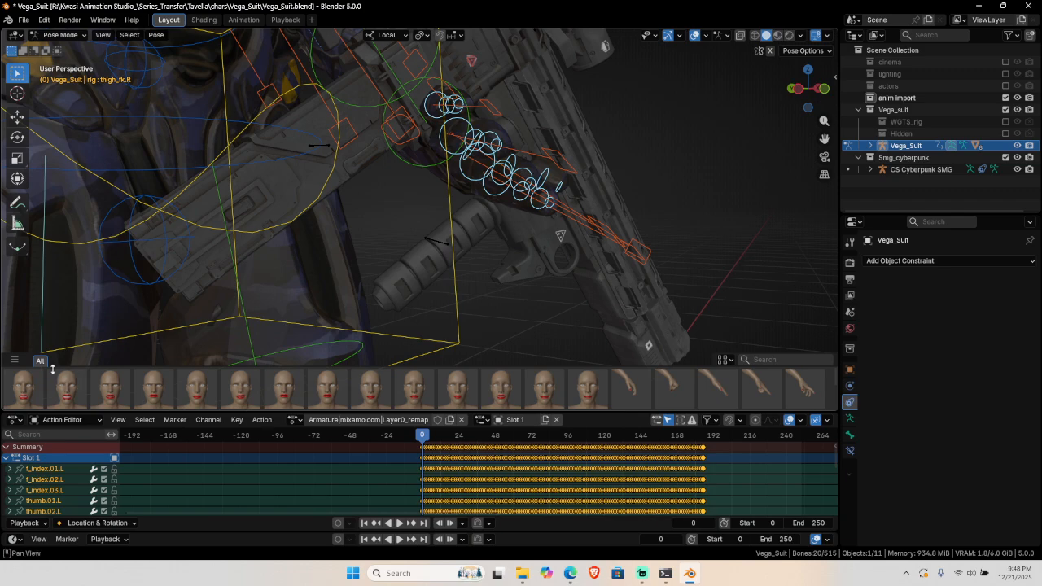
{"action": "left_click", "coordinate": [17, 359]}
{"action": "left_click", "coordinate": [74, 362]}
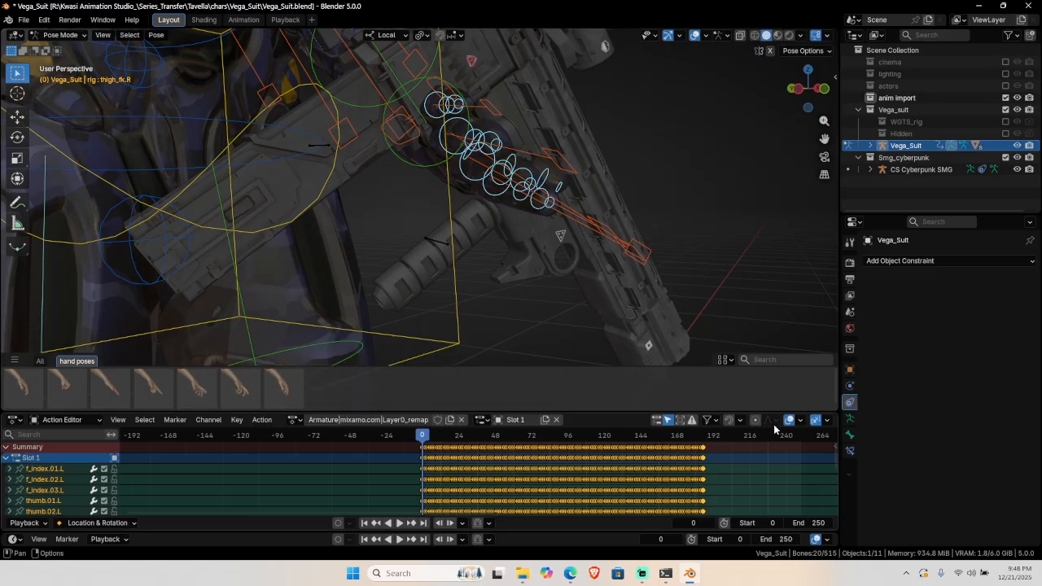
Try the fifth hand pose on the selected left finger bones and undo it.
{"action": "middle_click_drag", "start_coordinate": [558, 192], "coordinate": [373, 192]}
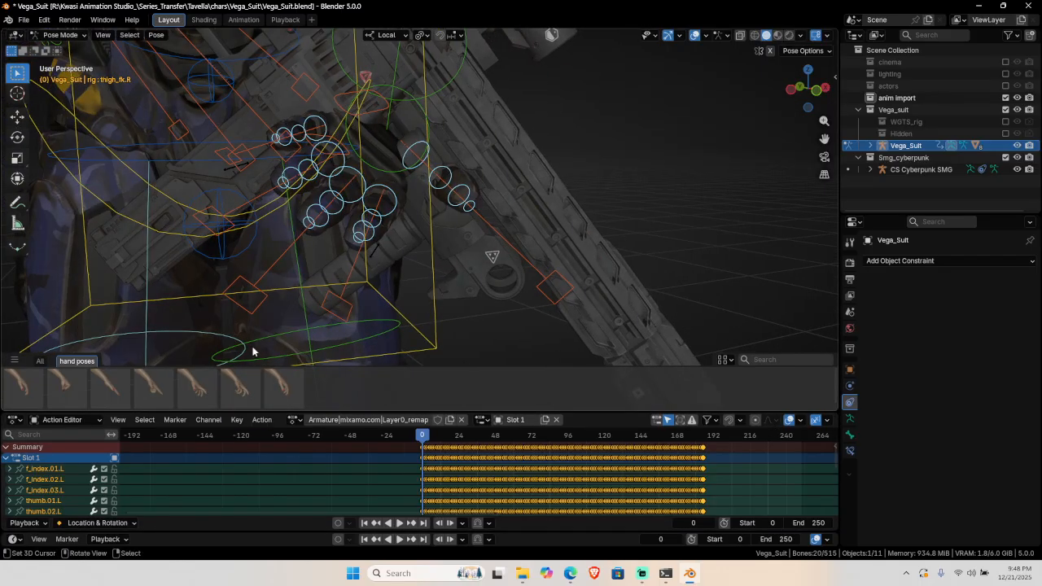
{"action": "left_click", "coordinate": [201, 399]}
{"action": "middle_click_drag", "start_coordinate": [432, 255], "coordinate": [442, 224]}
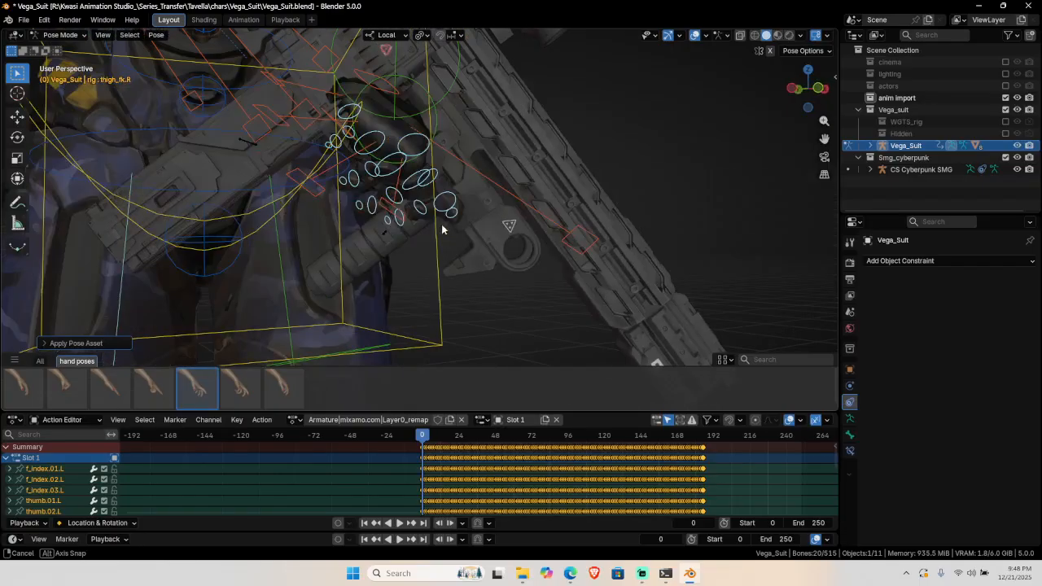
{"action": "key", "text": "ctrl+z"}
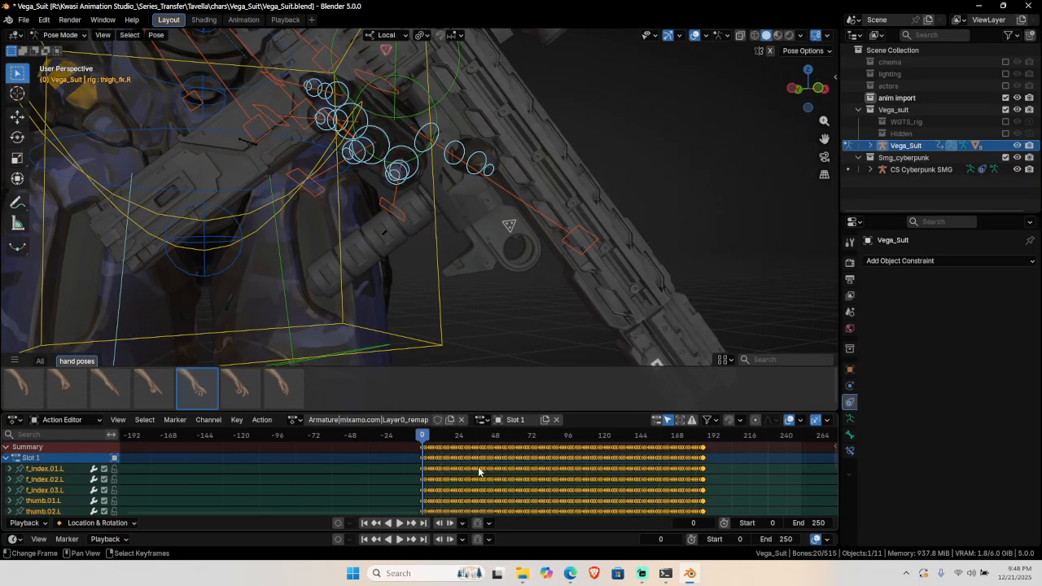
Delete all keyframes of the selected left finger bones and insert a new keyframe at frame 0.
{"action": "key", "text": "x"}
{"action": "key", "text": "i"}
Try the fifth hand pose again and apply the third hand pose to the selected left finger bones.
{"action": "left_click", "coordinate": [194, 394]}
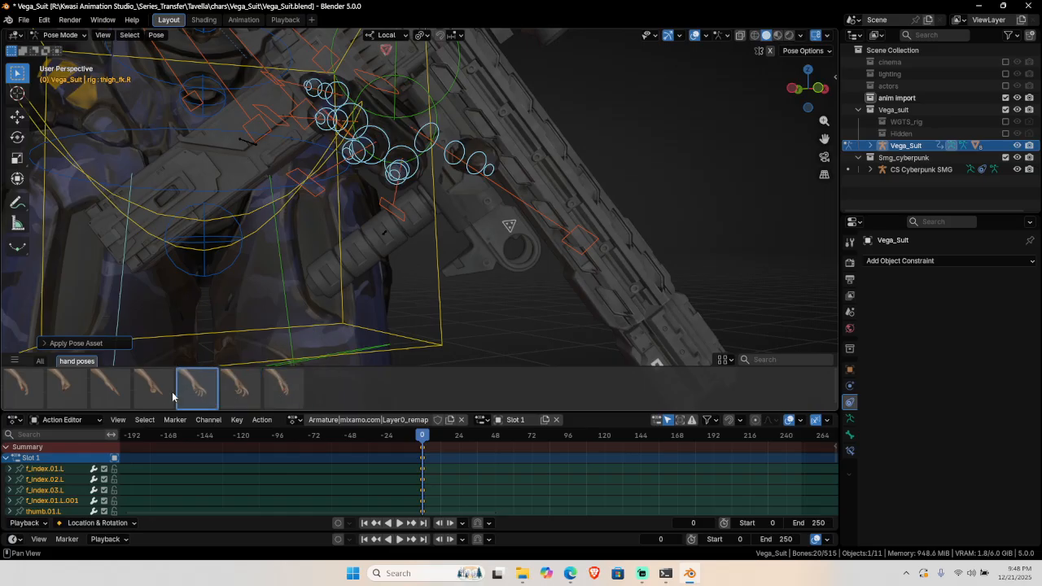
{"action": "left_click", "coordinate": [117, 391]}
{"action": "scroll", "coordinate": [448, 178], "scroll_direction": "down", "scroll_amount": 2}
{"action": "middle_click_drag", "start_coordinate": [448, 181], "coordinate": [325, 388]}
{"action": "scroll", "coordinate": [520, 223], "scroll_direction": "up", "scroll_amount": 3}
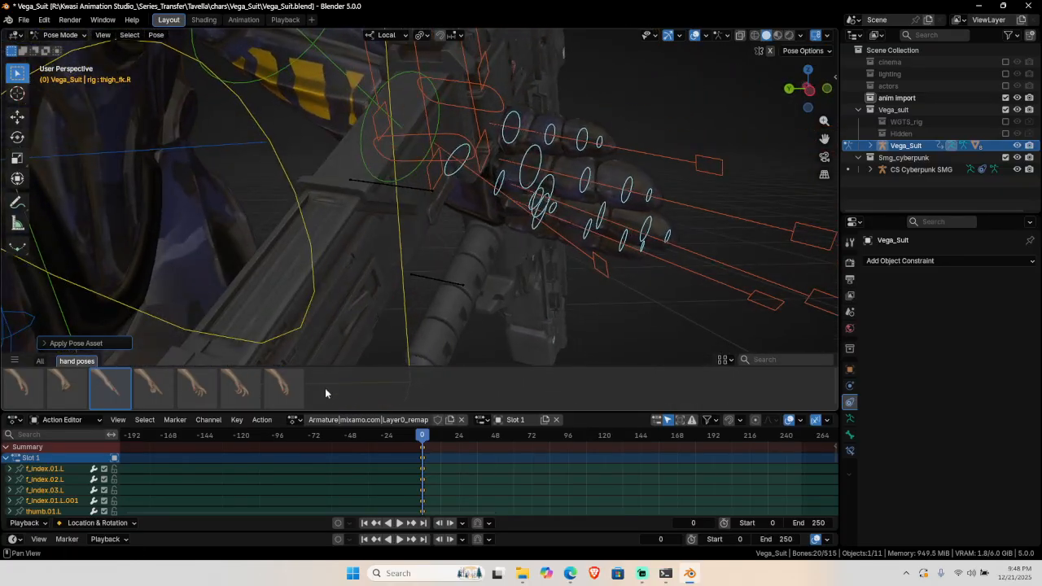
Try the second, fourth and fifth hand poses on the selected left finger bones, returning to the third pose.
{"action": "left_click", "coordinate": [52, 397]}
{"action": "scroll", "coordinate": [462, 235], "scroll_direction": "down", "scroll_amount": 5}
{"action": "middle_click_drag", "start_coordinate": [463, 235], "coordinate": [485, 256]}
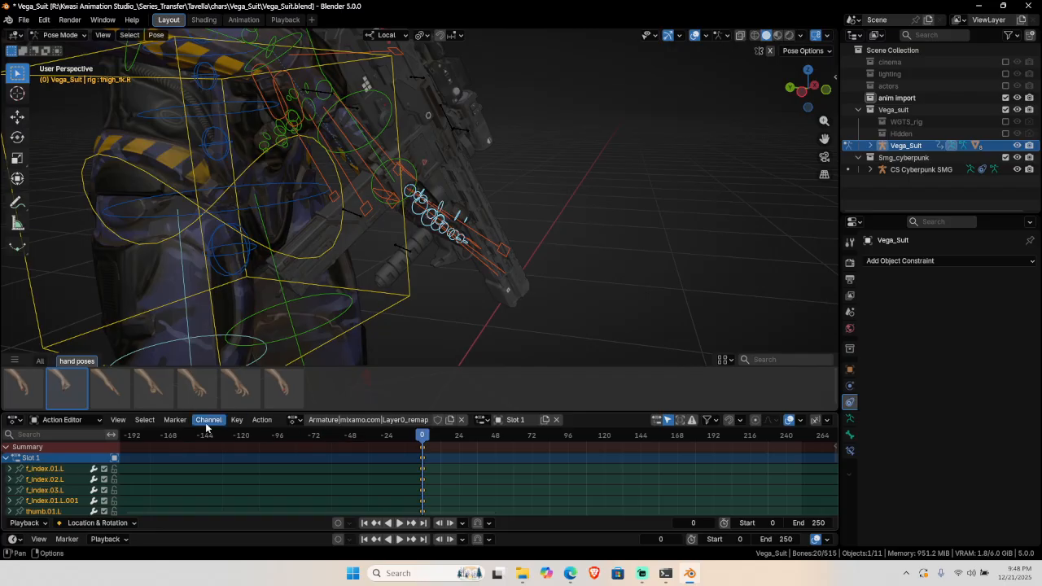
{"action": "left_click", "coordinate": [121, 392]}
{"action": "left_click", "coordinate": [149, 390]}
{"action": "left_click", "coordinate": [192, 395]}
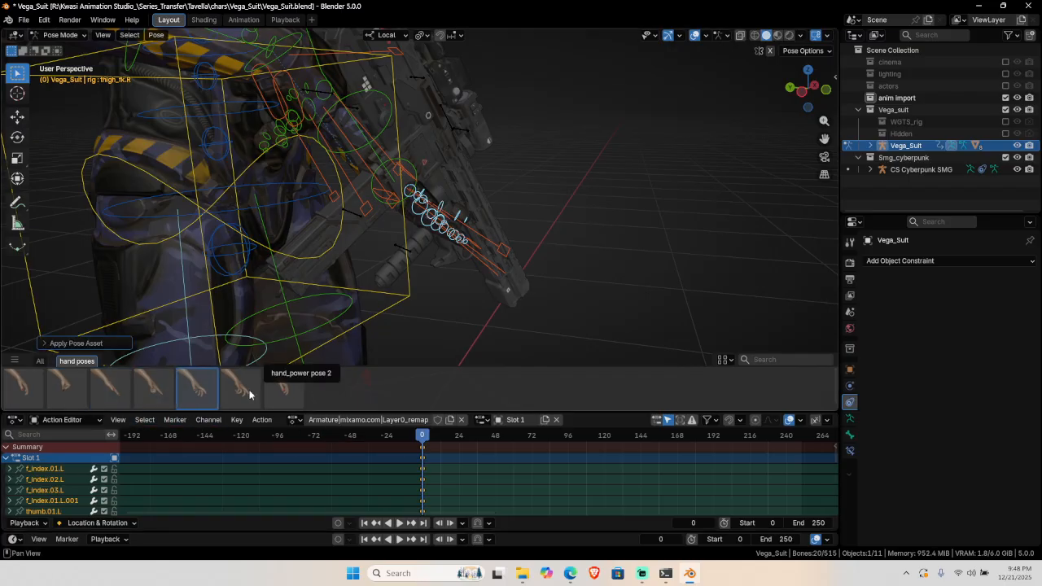
{"action": "left_click", "coordinate": [112, 384]}
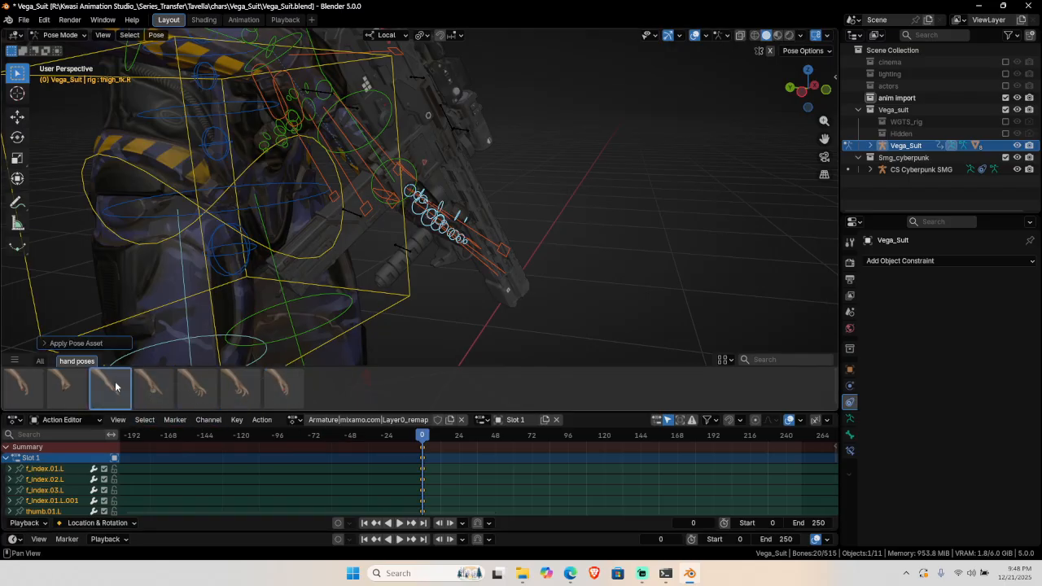
{"action": "middle_click_drag", "start_coordinate": [114, 382], "coordinate": [530, 208]}
{"action": "scroll", "coordinate": [440, 208], "scroll_direction": "up", "scroll_amount": 3}
Find the bone transform properties of thigh_fk.R and set its rotation mode to XYZ Euler.
{"action": "key", "text": "n"}
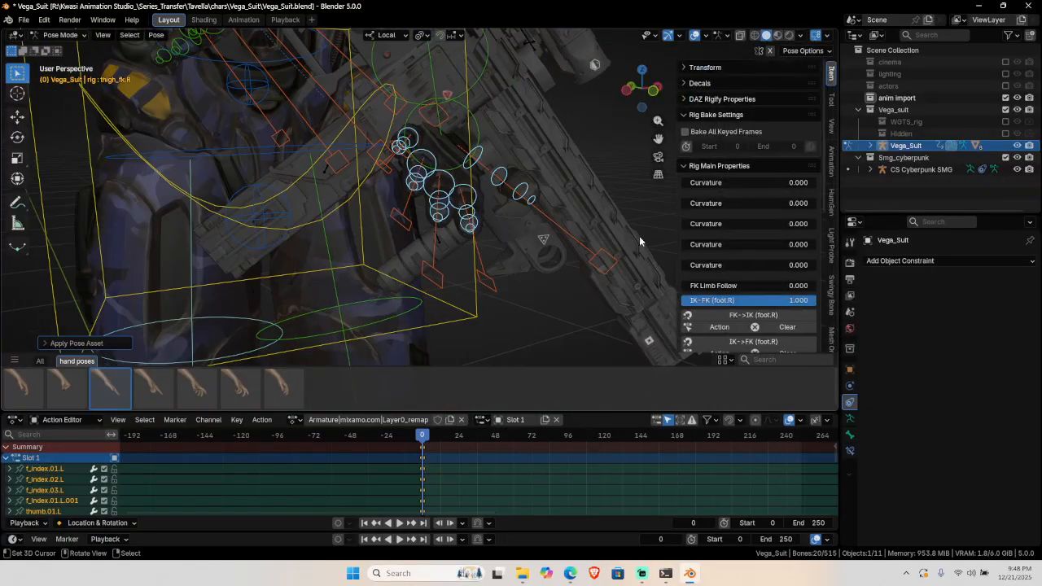
{"action": "key", "text": "n"}
{"action": "left_click", "coordinate": [850, 371]}
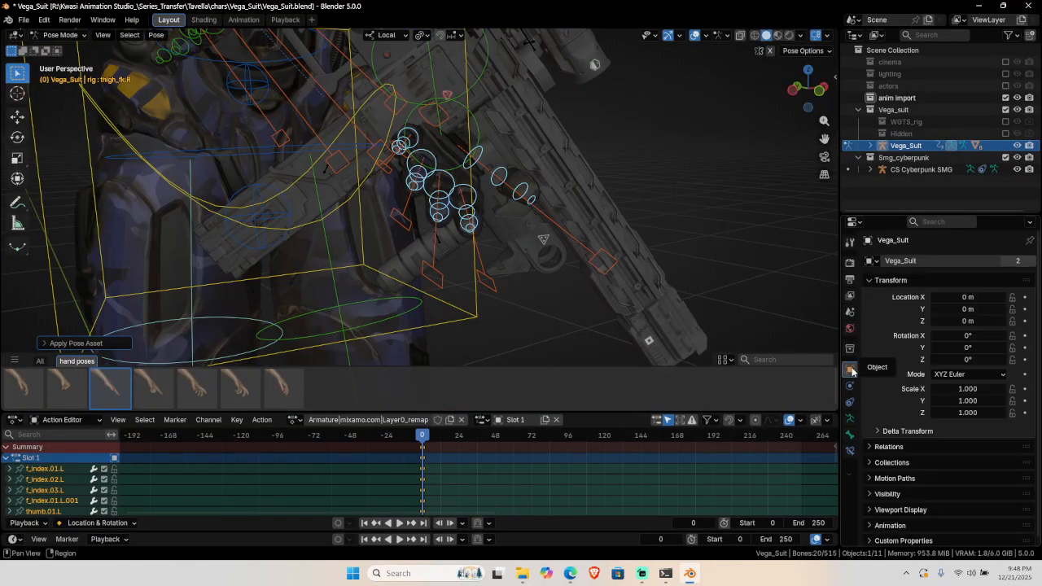
{"action": "left_click", "coordinate": [850, 435]}
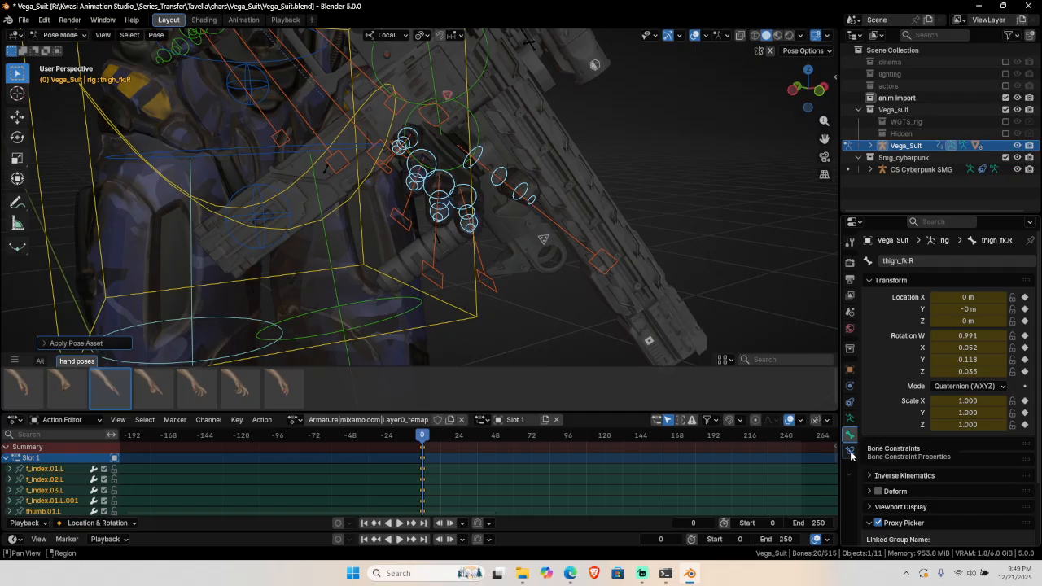
{"action": "left_click", "coordinate": [851, 453]}
{"action": "left_click", "coordinate": [850, 435]}
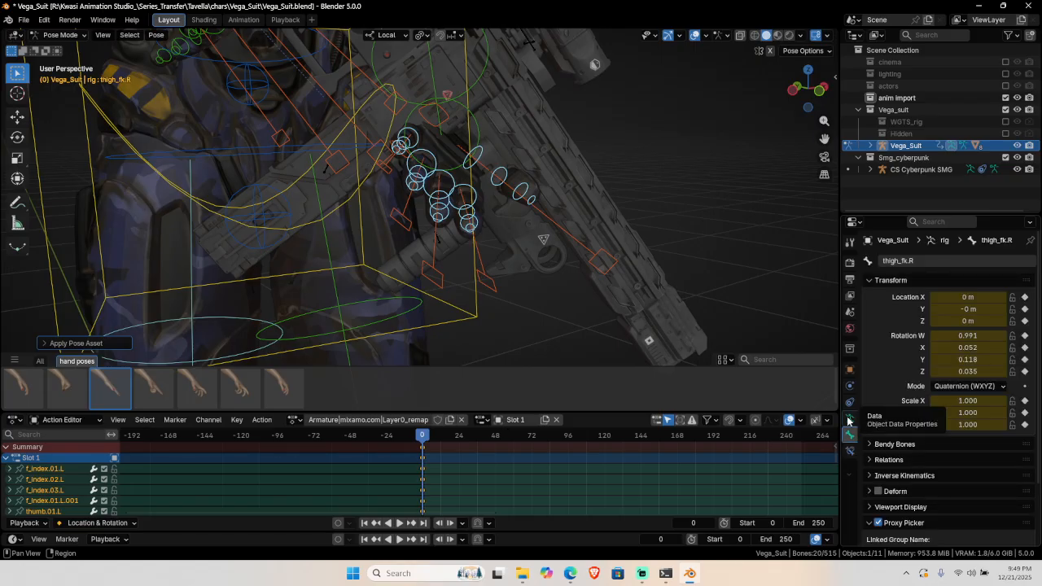
{"action": "left_click", "coordinate": [849, 419]}
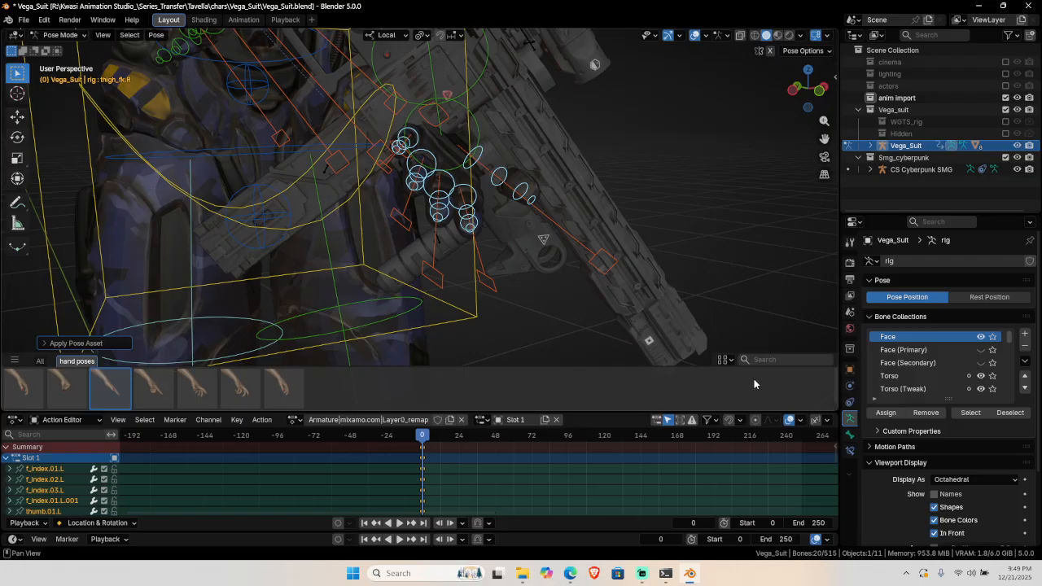
{"action": "left_click", "coordinate": [850, 435]}
{"action": "left_click", "coordinate": [973, 386]}
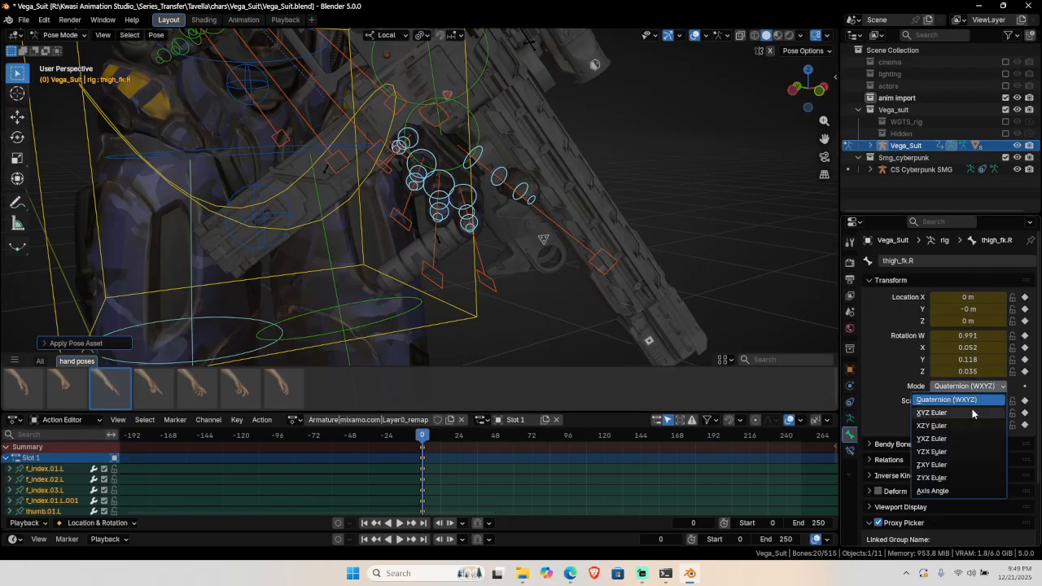
{"action": "left_click", "coordinate": [969, 413]}
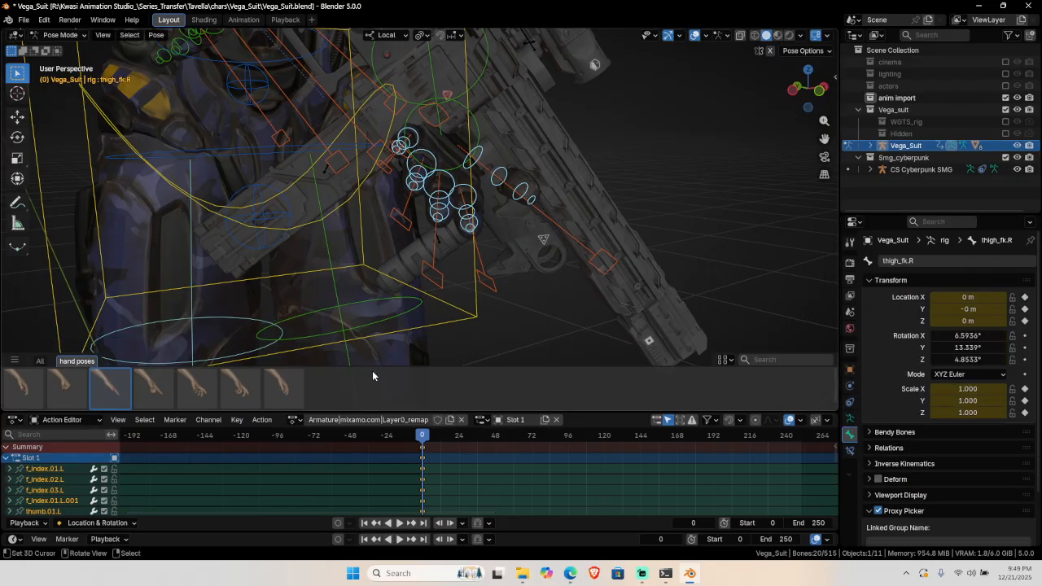
Try the sixth and seventh hand poses, apply the fourth to the left fingers, and return thigh_fk.R to Quaternion (WXYZ) rotation.
{"action": "left_click", "coordinate": [245, 389]}
{"action": "left_click", "coordinate": [272, 389]}
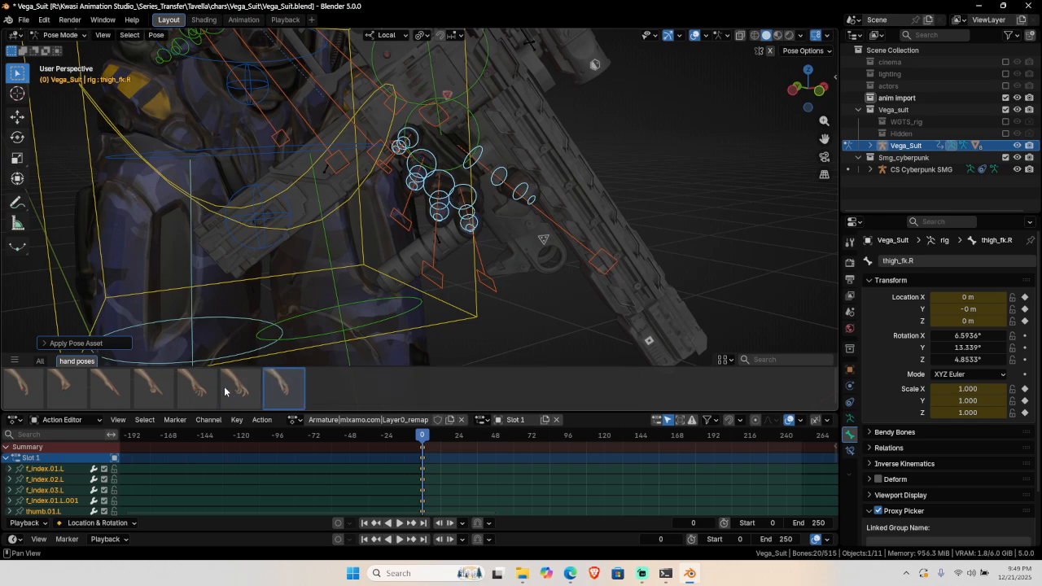
{"action": "left_click", "coordinate": [172, 391]}
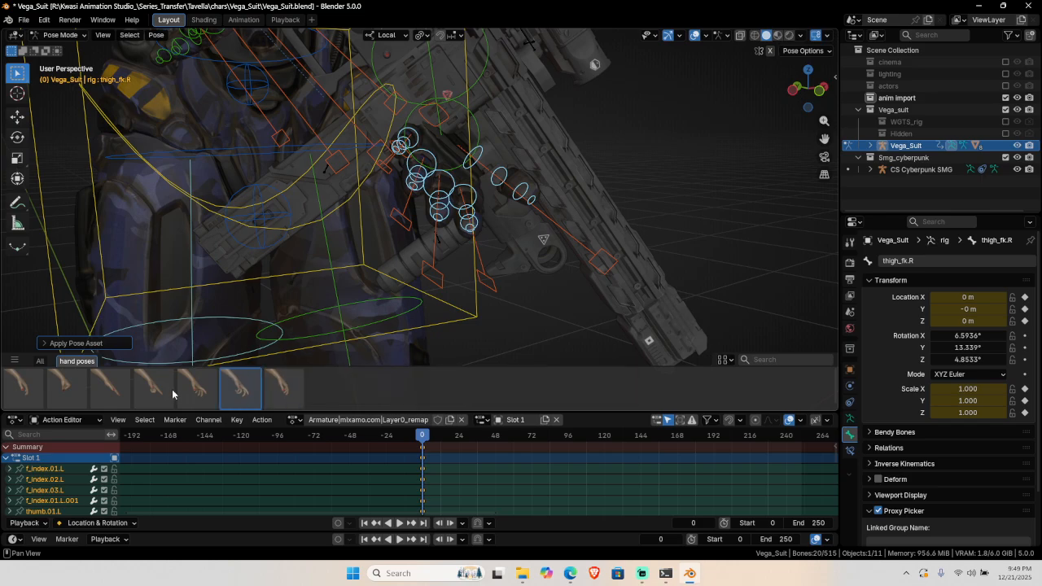
{"action": "left_click", "coordinate": [962, 379]}
{"action": "left_click", "coordinate": [961, 360]}
Rotate the selected left finger bones together with the Rotate tool.
{"action": "middle_click_drag", "start_coordinate": [665, 313], "coordinate": [558, 245]}
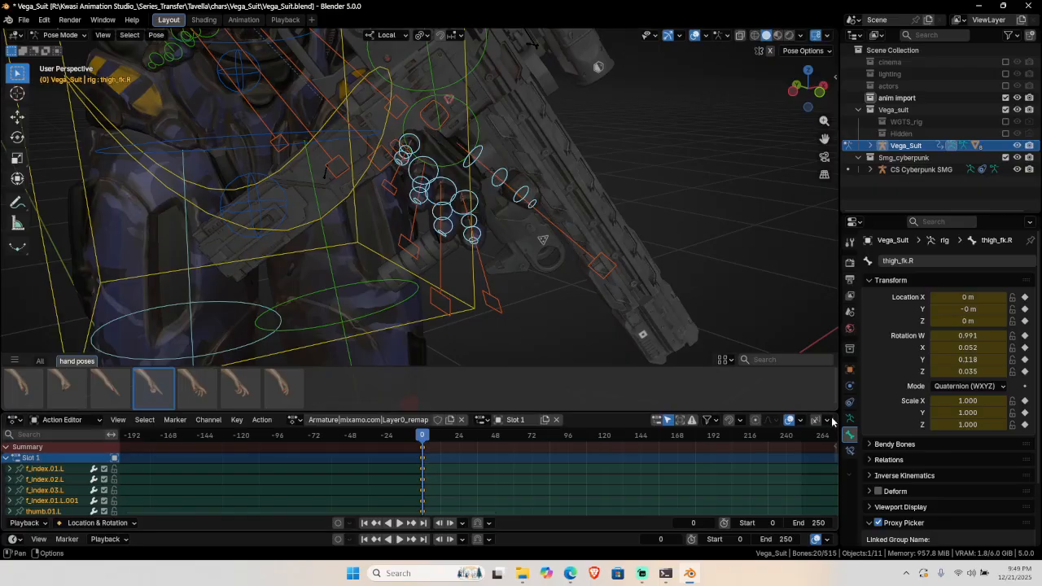
{"action": "middle_click_drag", "start_coordinate": [459, 179], "coordinate": [405, 204]}
{"action": "key", "text": "shift+space"}
{"action": "key", "text": "r"}
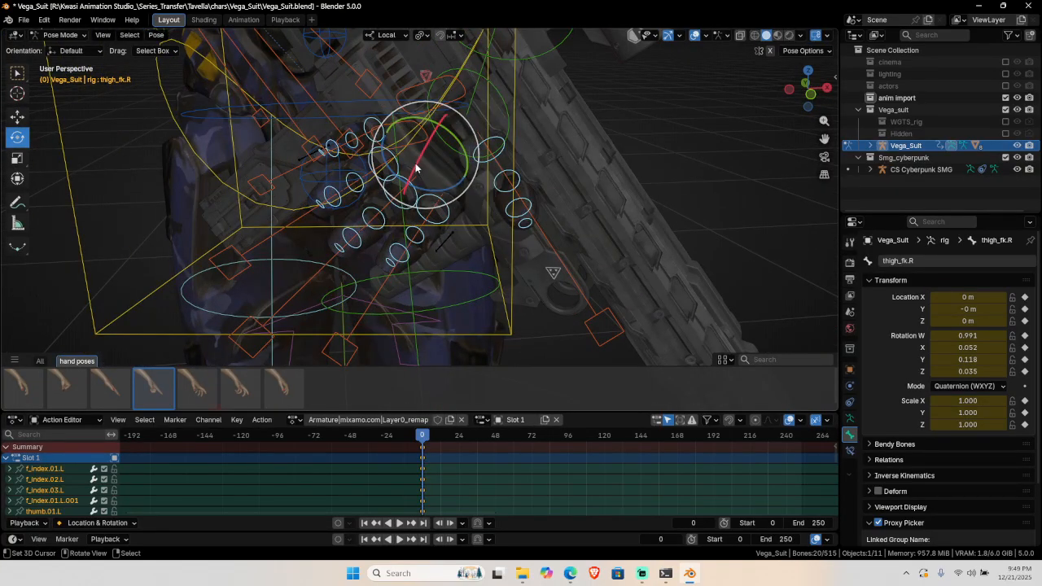
{"action": "mouse_move", "coordinate": [414, 168]}
{"action": "left_mouse_down"}
{"action": "mouse_move", "coordinate": [428, 145]}
{"action": "mouse_move", "coordinate": [418, 156]}
{"action": "left_mouse_up"}
{"action": "middle_click_drag", "start_coordinate": [419, 156], "coordinate": [483, 153]}
Clear the rotations of the left thumb bones thumb.01.L and thumb.02.L.
{"action": "left_click", "coordinate": [491, 141]}
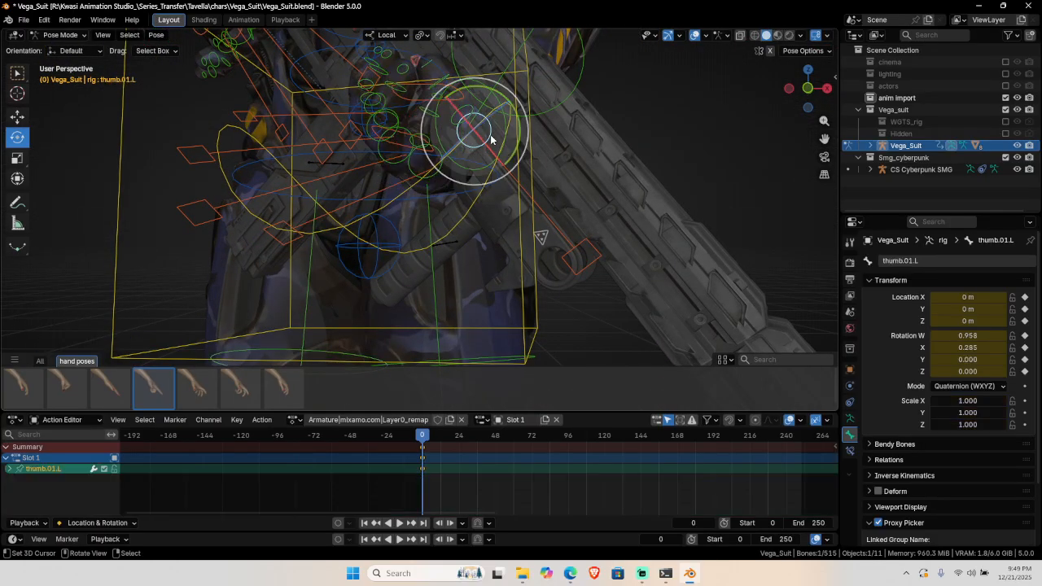
{"action": "middle_click_drag", "start_coordinate": [504, 159], "coordinate": [469, 183]}
{"action": "left_click", "coordinate": [480, 105]}
{"action": "left_click", "coordinate": [471, 182]}
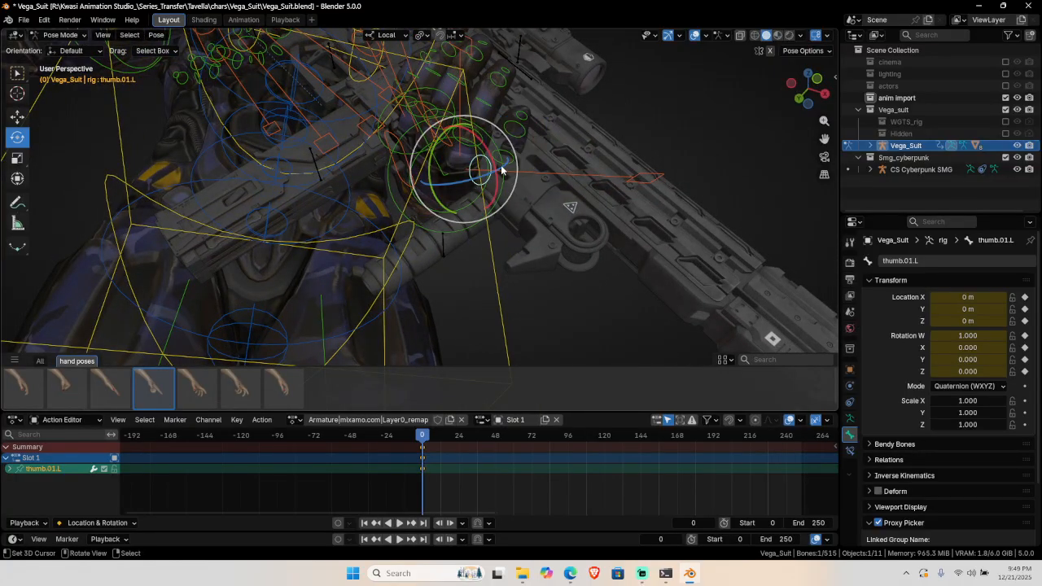
{"action": "left_click", "coordinate": [503, 169]}
{"action": "middle_click_drag", "start_coordinate": [510, 184], "coordinate": [431, 196]}
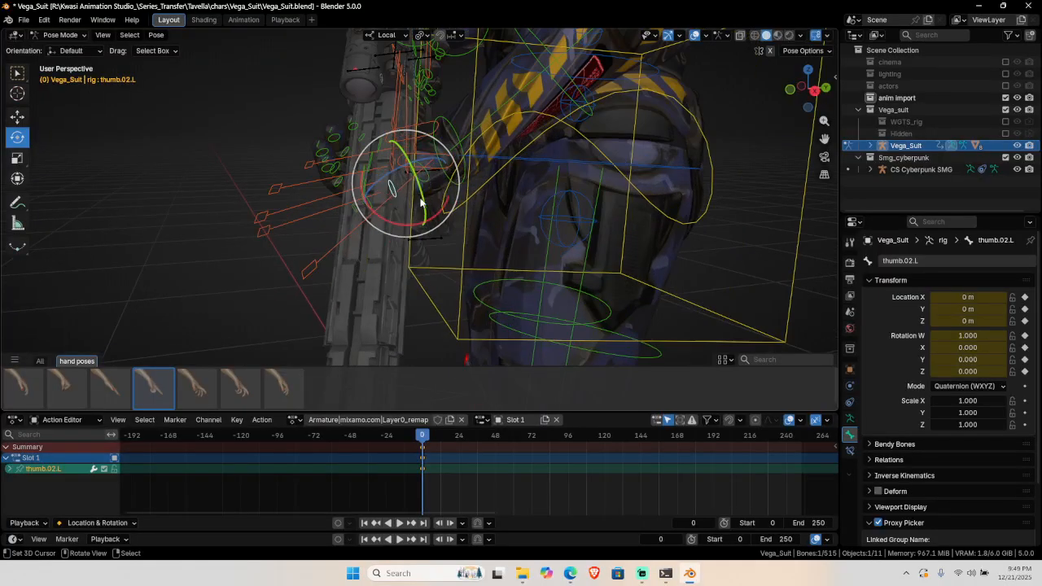
{"action": "scroll", "coordinate": [501, 109], "scroll_direction": "down", "scroll_amount": 4}
{"action": "middle_click_drag", "start_coordinate": [547, 124], "coordinate": [519, 117]}
{"action": "left_click", "coordinate": [532, 103]}
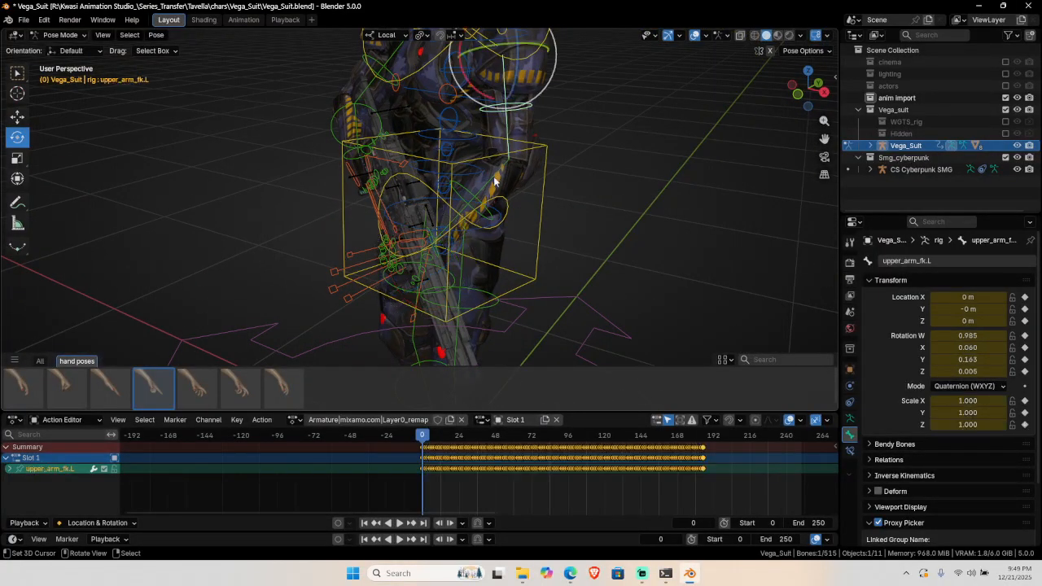
{"action": "middle_click_drag", "start_coordinate": [494, 176], "coordinate": [499, 221]}
{"action": "scroll", "coordinate": [548, 191], "scroll_direction": "up", "scroll_amount": 1}
{"action": "scroll", "coordinate": [541, 139], "scroll_direction": "up", "scroll_amount": 2}
Edit the CS Cyberpunk SMG mesh and delete the vertices of all linked segments forming the foregrip.
{"action": "key", "text": "ctrl+Tab"}
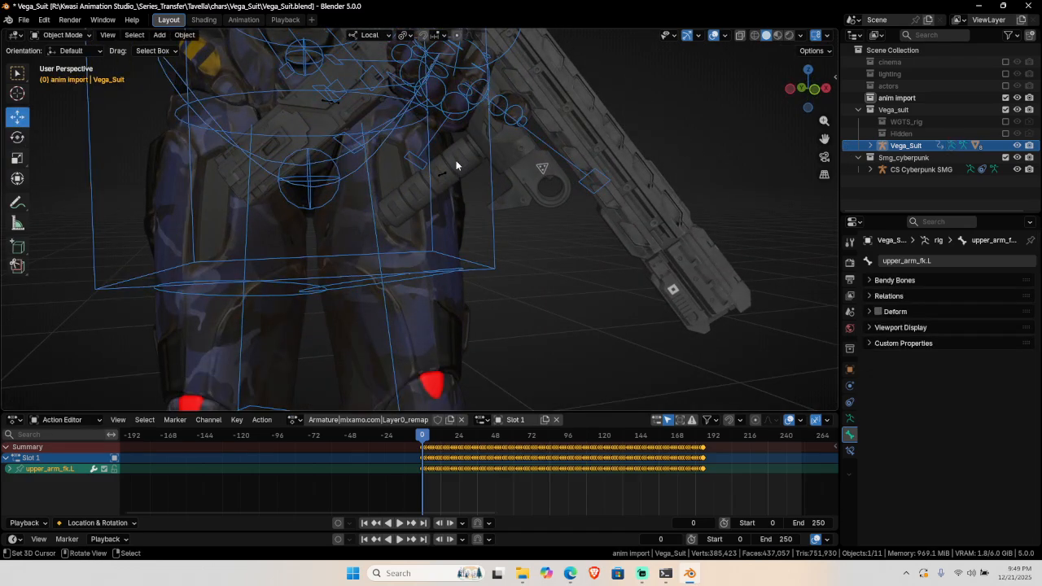
{"action": "left_click", "coordinate": [450, 145]}
{"action": "key", "text": "Tab"}
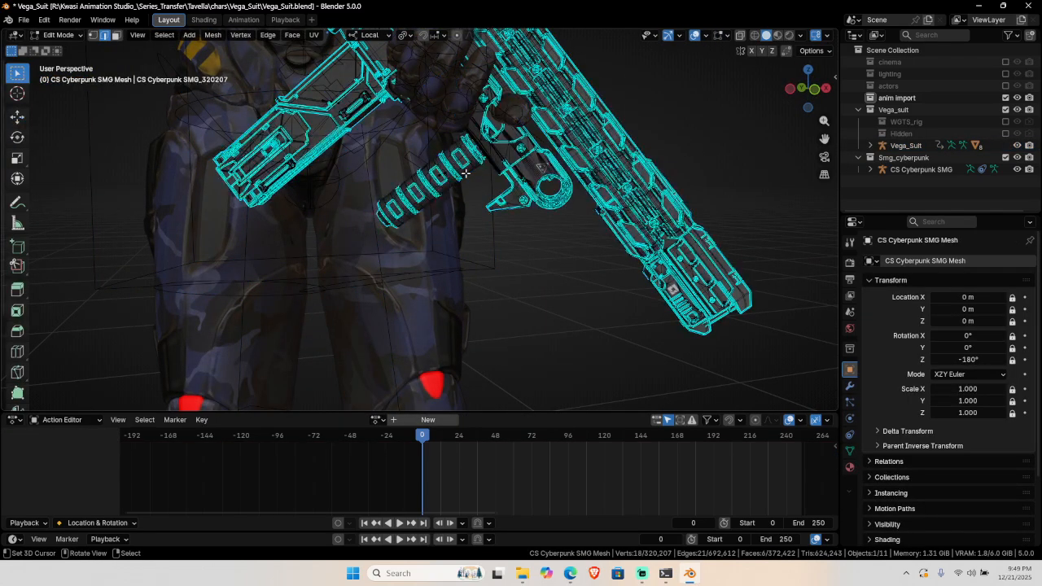
{"action": "key", "text": "l"}
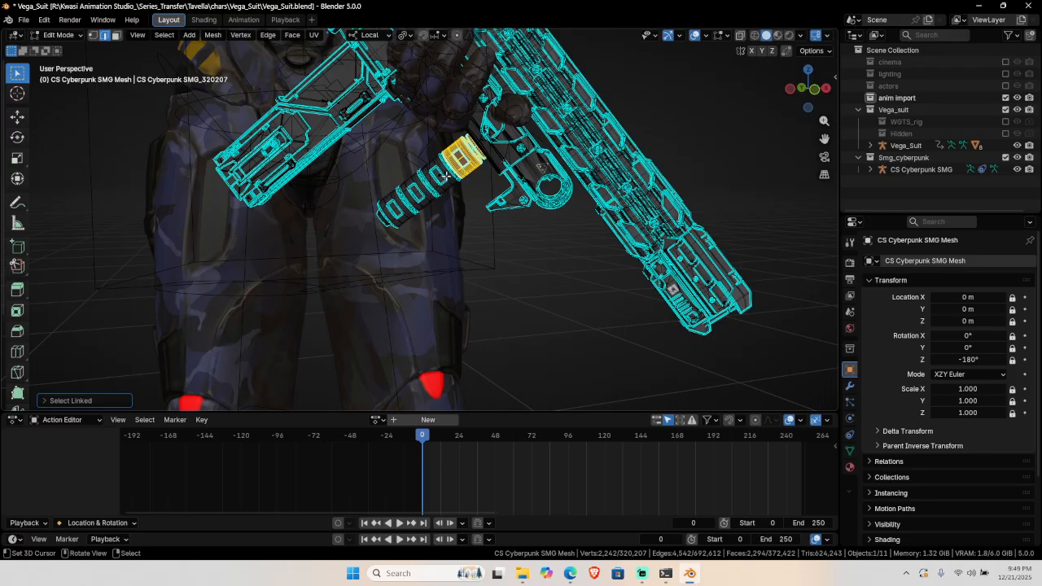
{"action": "key", "text": "l"}
{"action": "key", "text": "l"}
{"action": "key", "text": "l"}
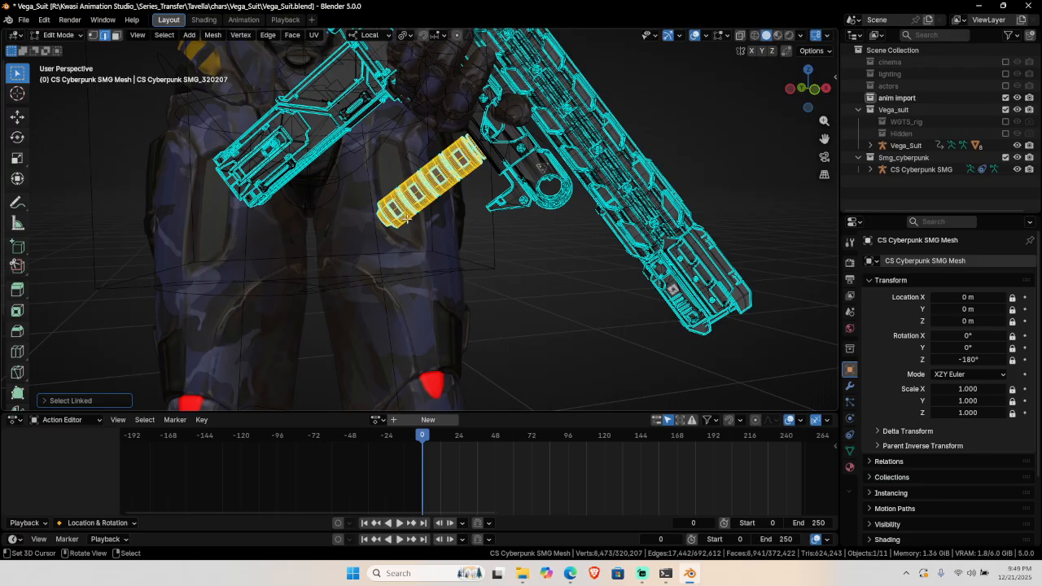
{"action": "middle_click_drag", "start_coordinate": [407, 219], "coordinate": [449, 159]}
{"action": "key", "text": "x"}
{"action": "left_click", "coordinate": [479, 213]}
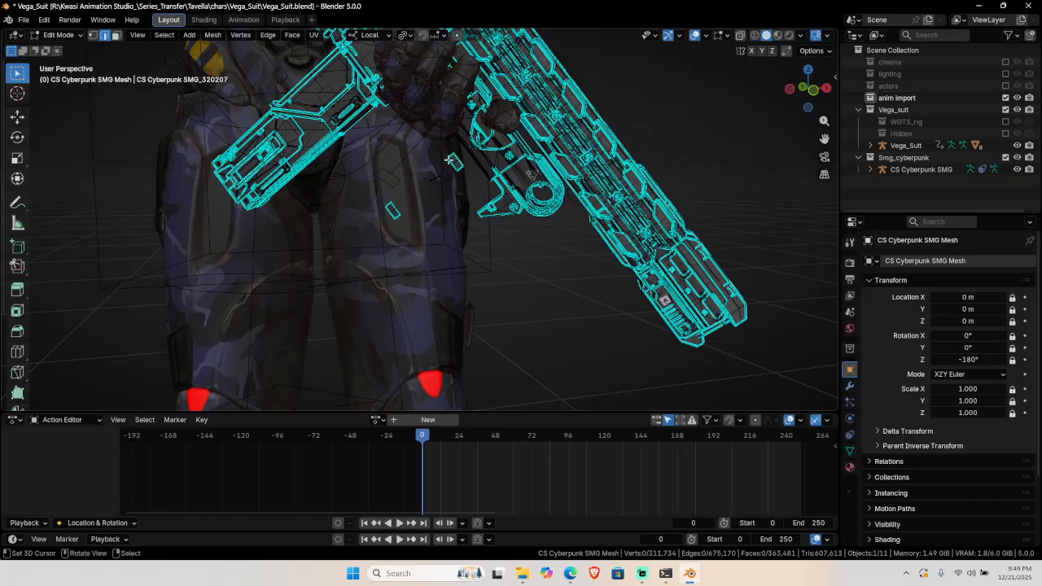
Delete the vertices of the small loose pieces left over from the foregrip and return to Object Mode.
{"action": "key", "text": "l"}
{"action": "key", "text": "l"}
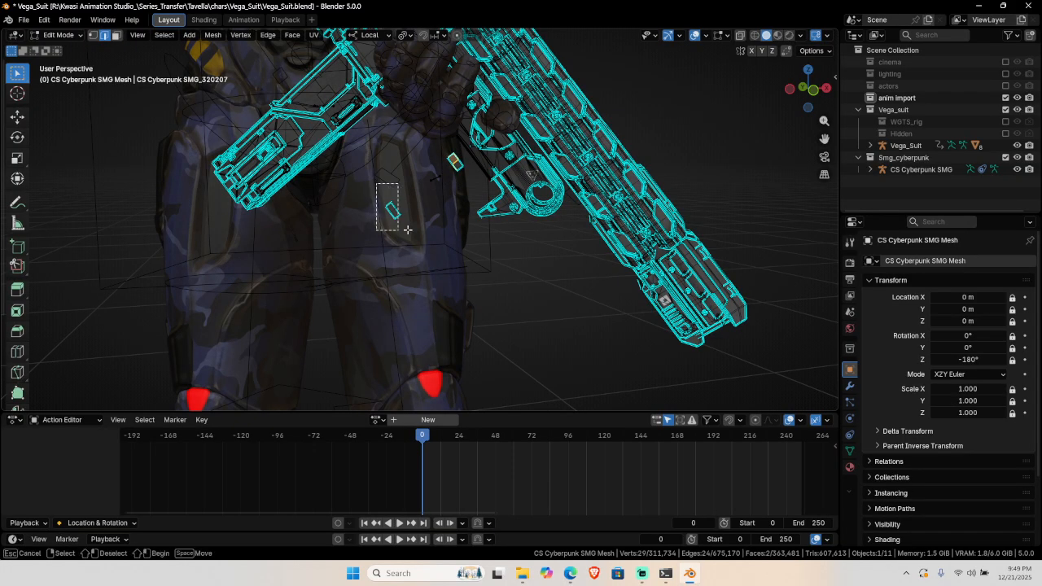
{"action": "key", "text": "x"}
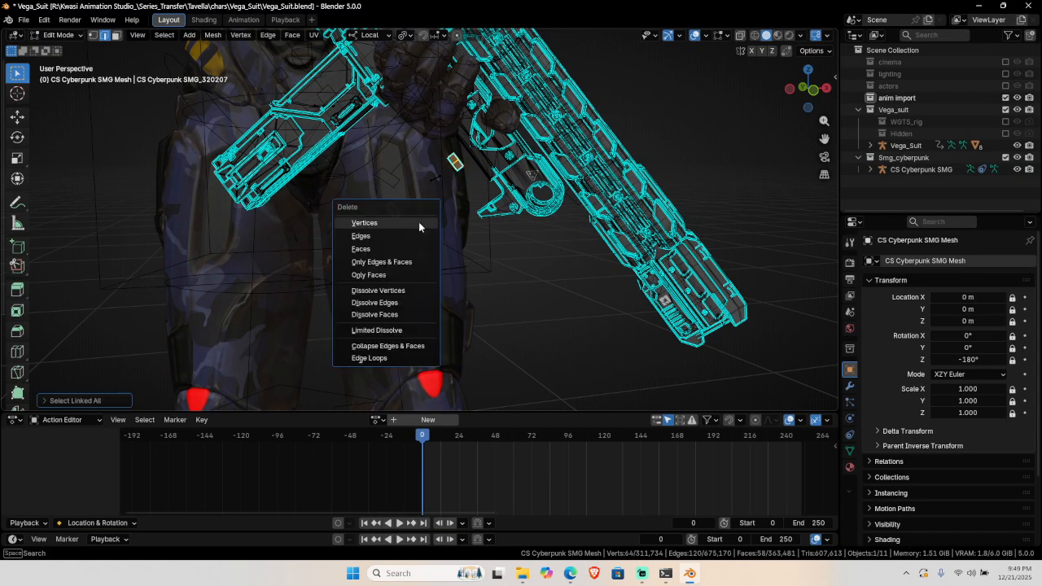
{"action": "left_click", "coordinate": [419, 221]}
{"action": "key", "text": "Tab"}
{"action": "middle_click_drag", "start_coordinate": [440, 188], "coordinate": [442, 149]}
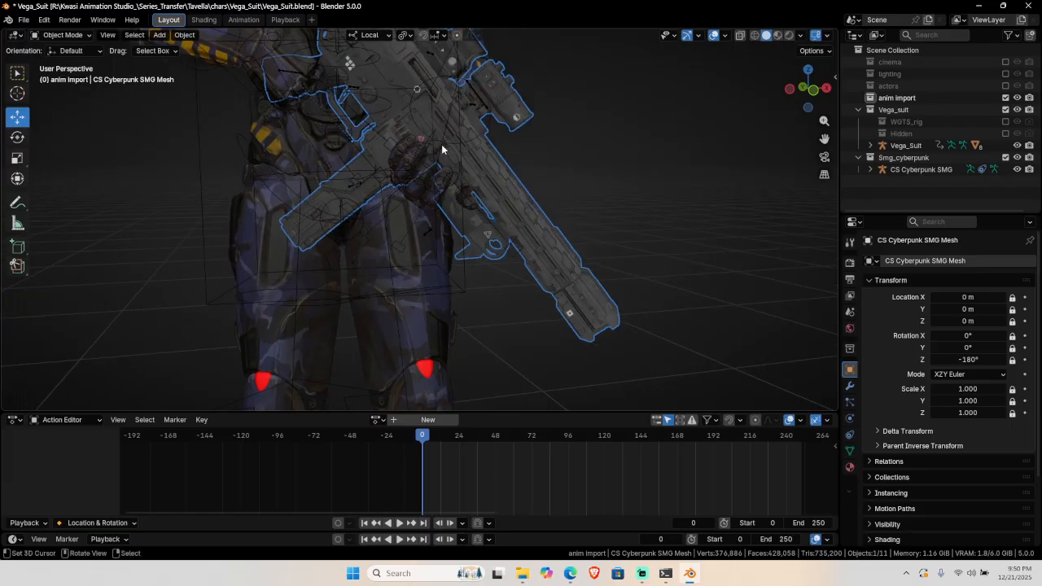
Return the Vega_Suit rig to Pose Mode and rotate forearm_fk.L to bring the left hand toward the SMG.
{"action": "left_click", "coordinate": [449, 142]}
{"action": "key", "text": "ctrl+Tab"}
{"action": "left_click", "coordinate": [449, 132]}
{"action": "middle_click_drag", "start_coordinate": [540, 192], "coordinate": [509, 191]}
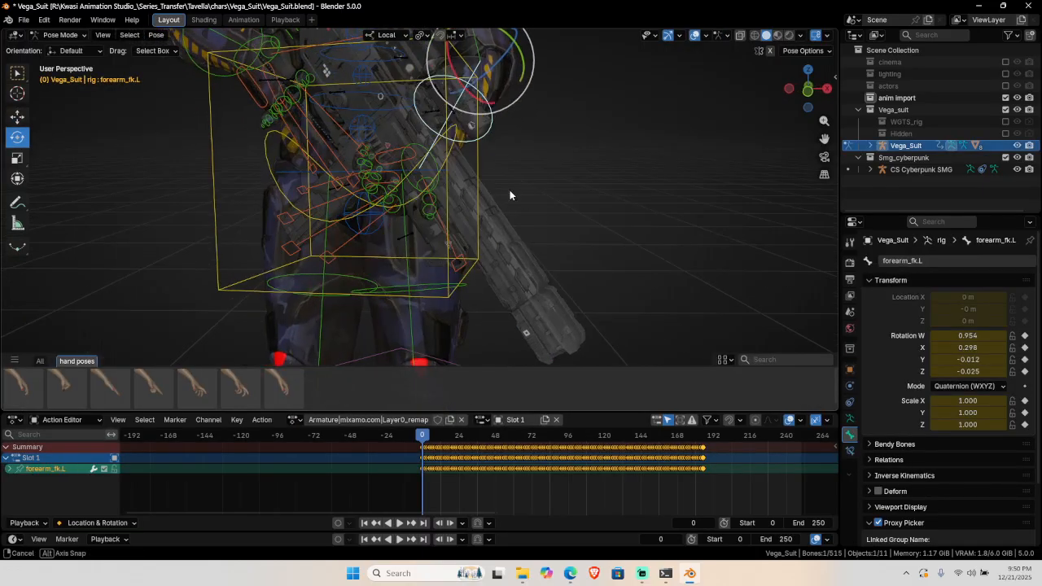
{"action": "left_click_drag", "start_coordinate": [496, 126], "coordinate": [493, 114]}
{"action": "left_click_drag", "start_coordinate": [508, 116], "coordinate": [505, 119]}
{"action": "middle_click_drag", "start_coordinate": [509, 137], "coordinate": [476, 113]}
{"action": "left_click_drag", "start_coordinate": [476, 106], "coordinate": [475, 119]}
Rotate hand_fk.L to align the left palm and fingers with the underside of the SMG.
{"action": "left_click", "coordinate": [473, 174]}
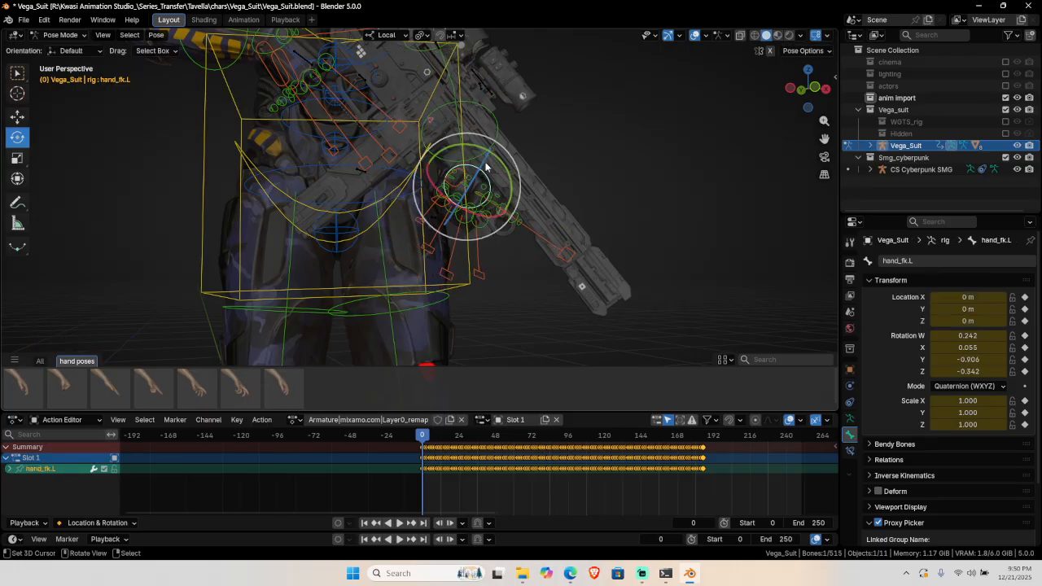
{"action": "left_click_drag", "start_coordinate": [474, 174], "coordinate": [493, 194]}
{"action": "scroll", "coordinate": [540, 197], "scroll_direction": "up", "scroll_amount": 2}
{"action": "middle_click_drag", "start_coordinate": [540, 195], "coordinate": [397, 161]}
{"action": "scroll", "coordinate": [469, 155], "scroll_direction": "down", "scroll_amount": 3}
{"action": "left_click", "coordinate": [330, 179]}
{"action": "left_click_drag", "start_coordinate": [396, 162], "coordinate": [402, 157]}
{"action": "middle_click_drag", "start_coordinate": [402, 156], "coordinate": [374, 196]}
Rotate thumb.01.L freely with a trackball rotation to fit the left thumb against the SMG.
{"action": "left_click", "coordinate": [342, 96]}
{"action": "middle_click_drag", "start_coordinate": [360, 122], "coordinate": [386, 115]}
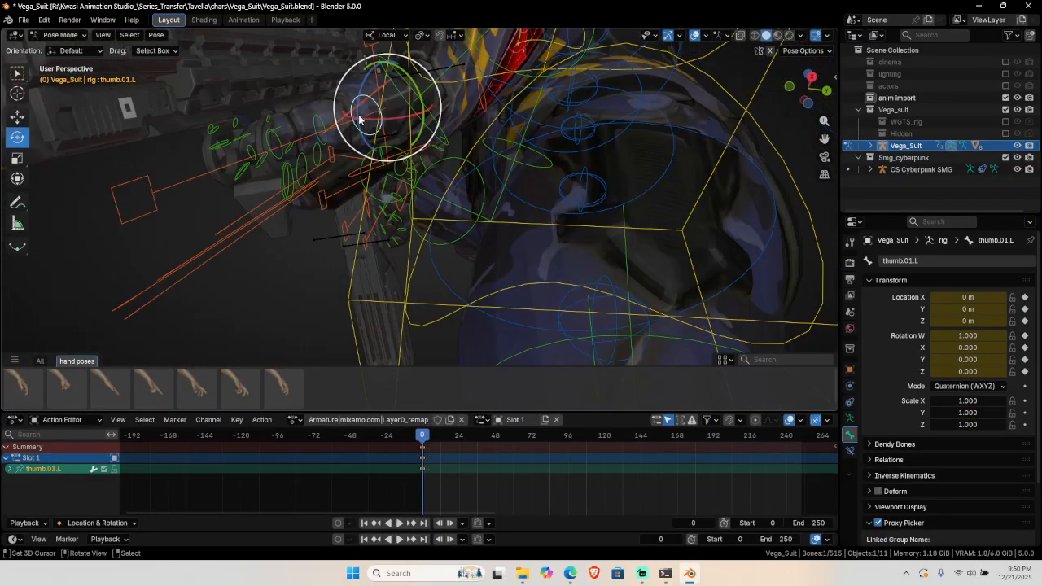
{"action": "mouse_move", "coordinate": [386, 115]}
{"action": "left_mouse_down"}
{"action": "mouse_move", "coordinate": [394, 109]}
{"action": "mouse_move", "coordinate": [396, 122]}
{"action": "left_mouse_up"}
{"action": "middle_click_drag", "start_coordinate": [396, 122], "coordinate": [471, 221]}
Clear the rotation of the right middle finger bones f_middle.01.R to f_middle.03.R to straighten the finger.
{"action": "scroll", "coordinate": [445, 246], "scroll_direction": "up", "scroll_amount": 6}
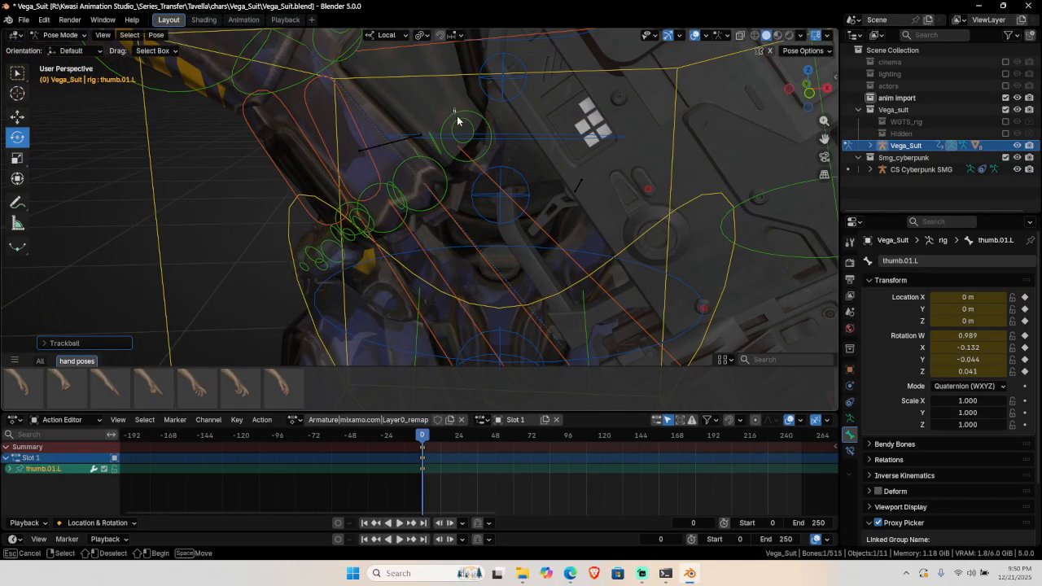
{"action": "left_click_drag", "start_coordinate": [467, 130], "coordinate": [467, 158]}
{"action": "middle_click_drag", "start_coordinate": [508, 220], "coordinate": [414, 198]}
{"action": "left_click", "coordinate": [434, 193]}
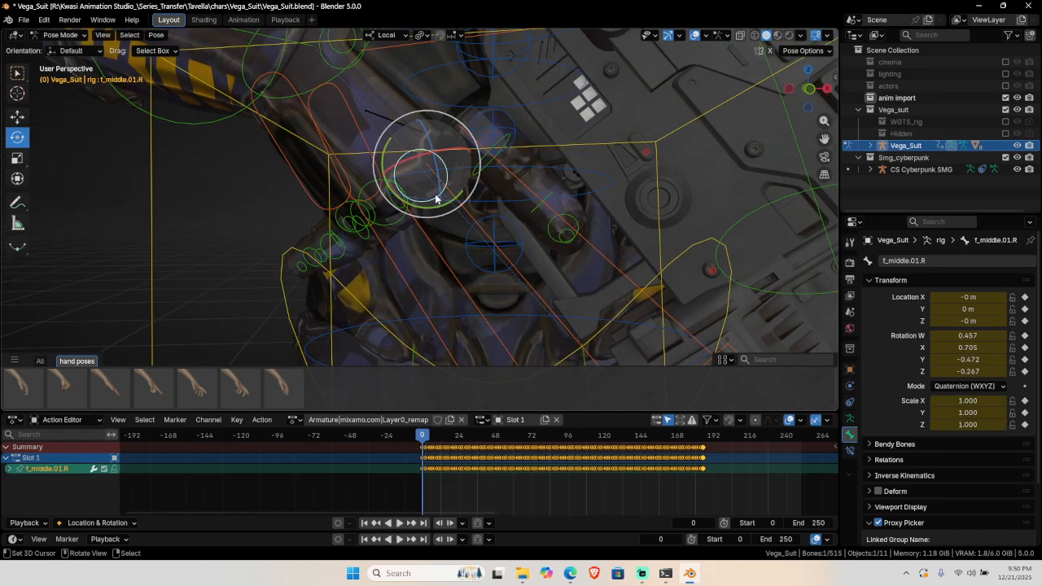
{"action": "middle_click_drag", "start_coordinate": [455, 228], "coordinate": [484, 206]}
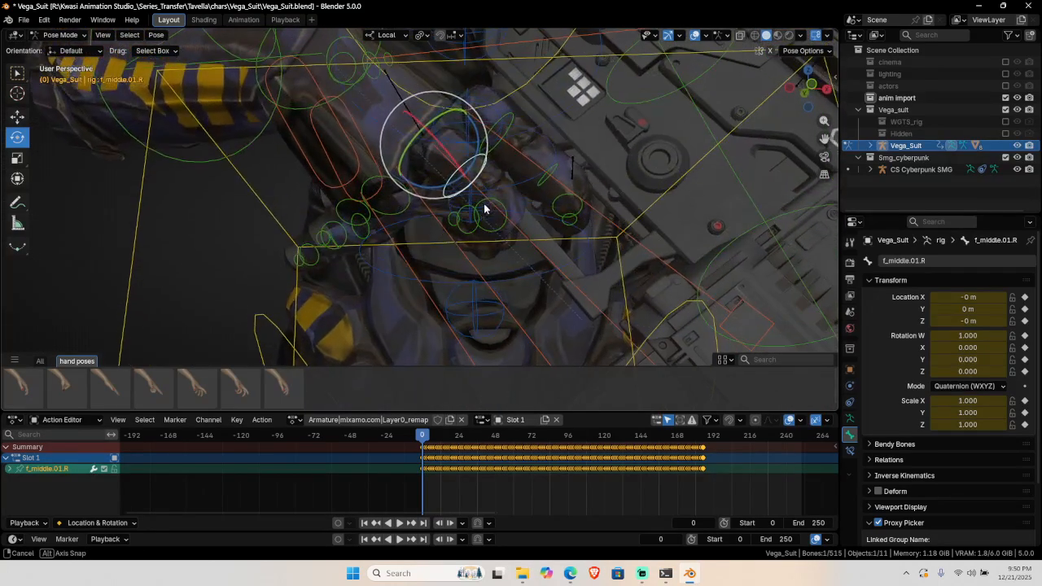
{"action": "left_click", "coordinate": [482, 256]}
{"action": "left_click", "coordinate": [550, 287]}
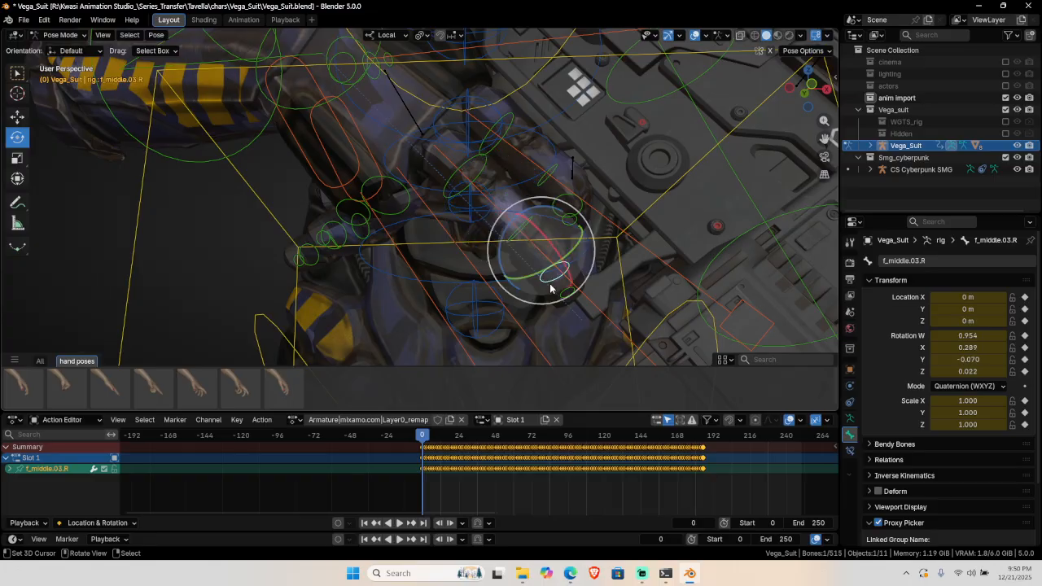
{"action": "key", "text": "alt+r"}
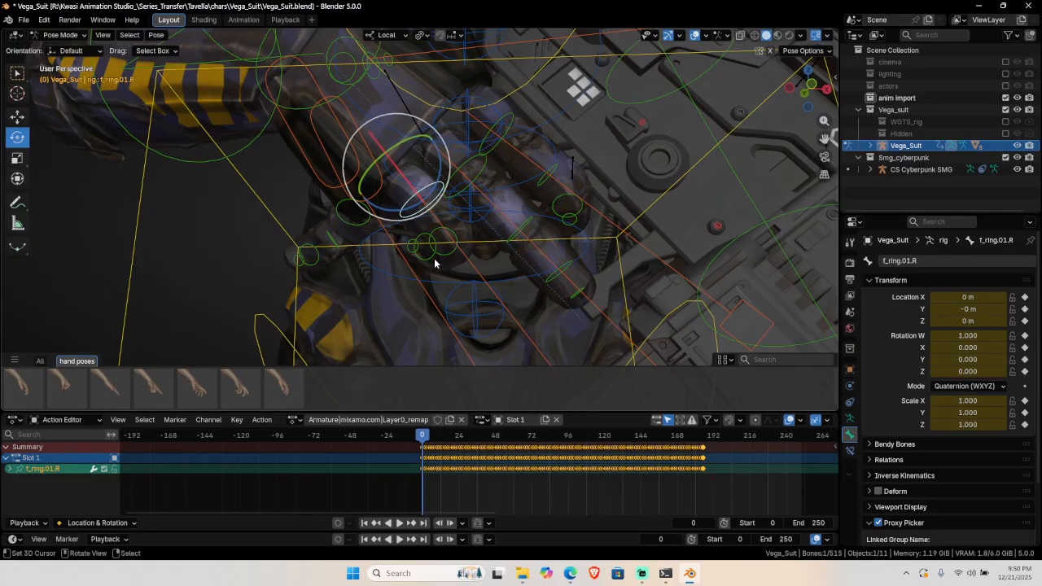
Clear the rotation of the right ring and pinky finger bones so both fingers are straight.
{"action": "key", "text": "alt+r"}
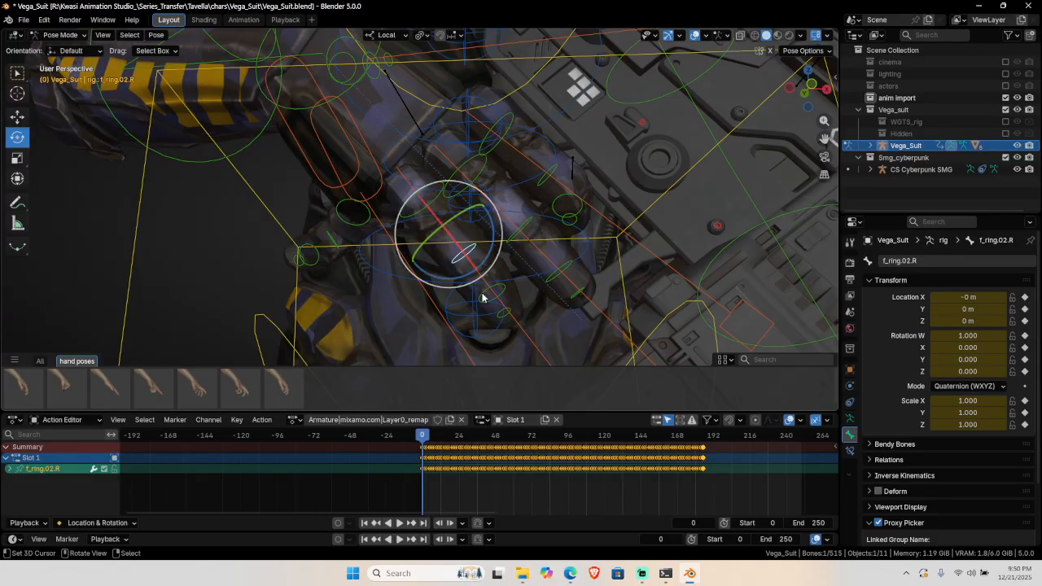
{"action": "left_click", "coordinate": [470, 296]}
{"action": "left_click", "coordinate": [353, 215]}
{"action": "key", "text": "alt+r"}
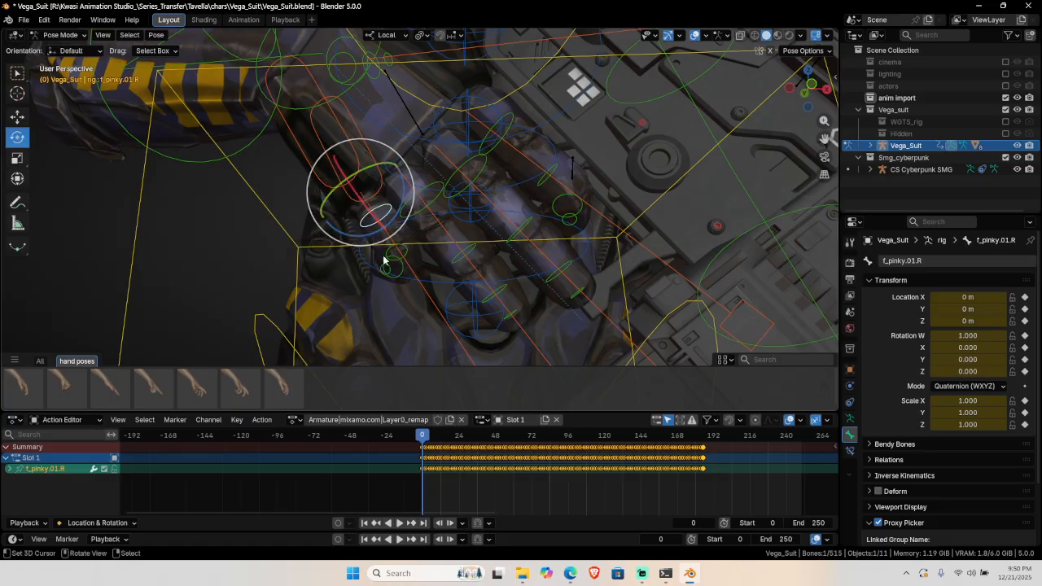
{"action": "left_click", "coordinate": [384, 252]}
{"action": "key", "text": "alt+r"}
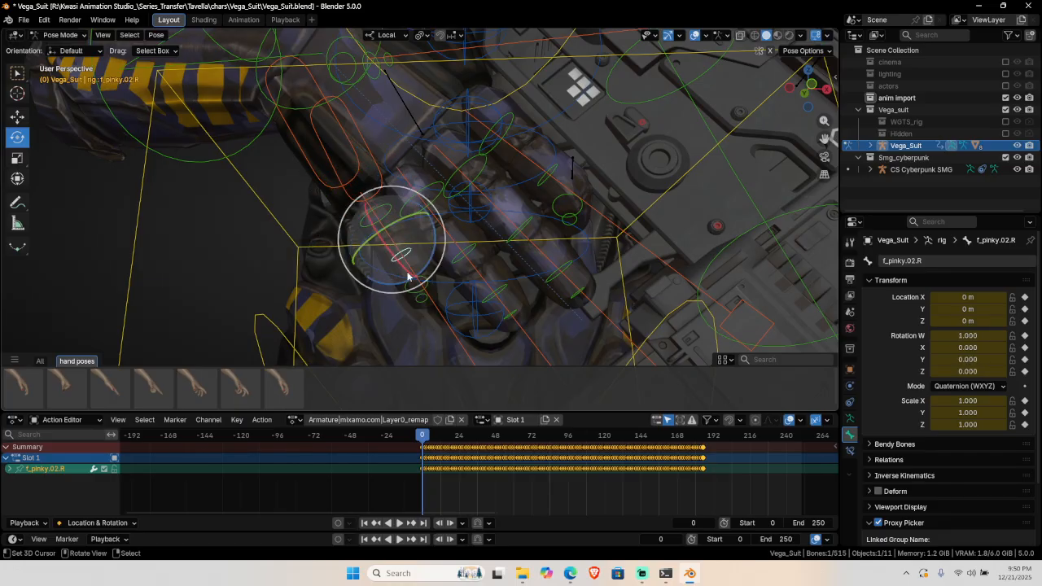
{"action": "left_click", "coordinate": [414, 289]}
{"action": "key", "text": "alt+r"}
{"action": "scroll", "coordinate": [447, 200], "scroll_direction": "down", "scroll_amount": 3}
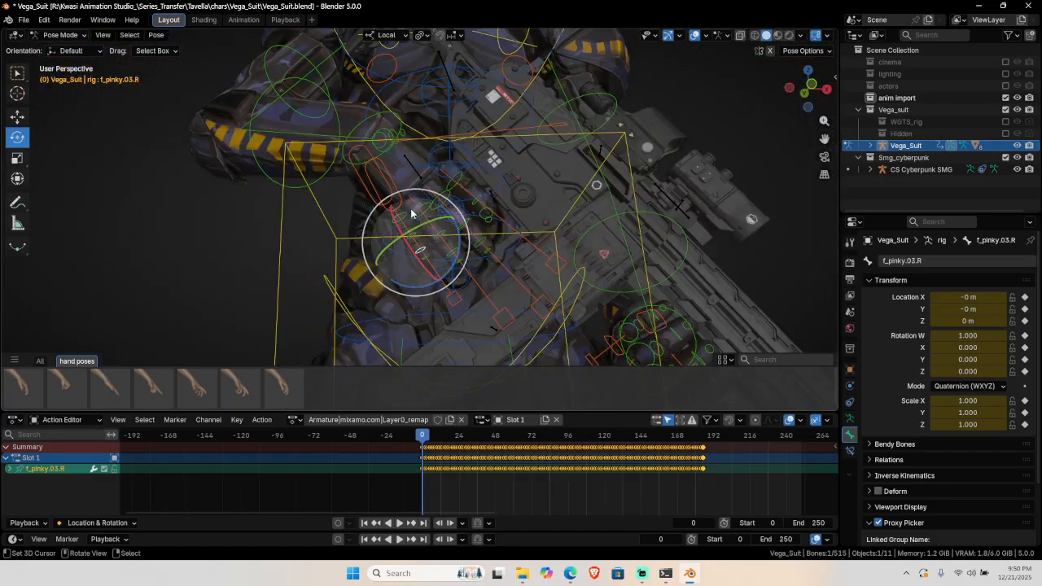
Select the right index, middle, ring and pinky bones except f_ring.01.R, delete their keyframes and key Location & Rotation at frame 0.
{"action": "key", "text": "alt+a"}
{"action": "scroll", "coordinate": [411, 209], "scroll_direction": "up", "scroll_amount": 1}
{"action": "middle_click_drag", "start_coordinate": [411, 209], "coordinate": [415, 250]}
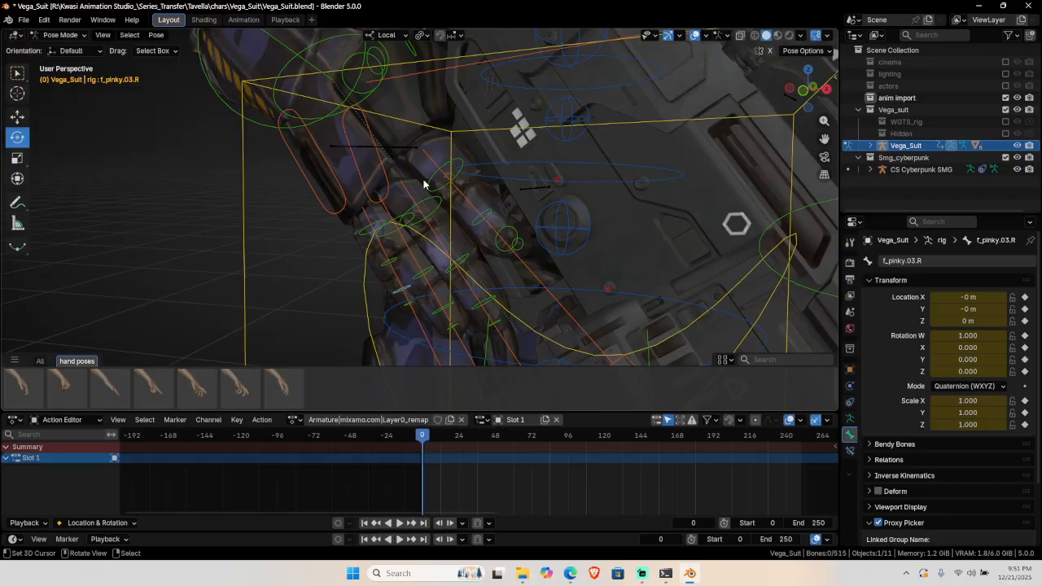
{"action": "left_click", "coordinate": [402, 220]}
{"action": "left_click", "coordinate": [400, 216], "text": "shift"}
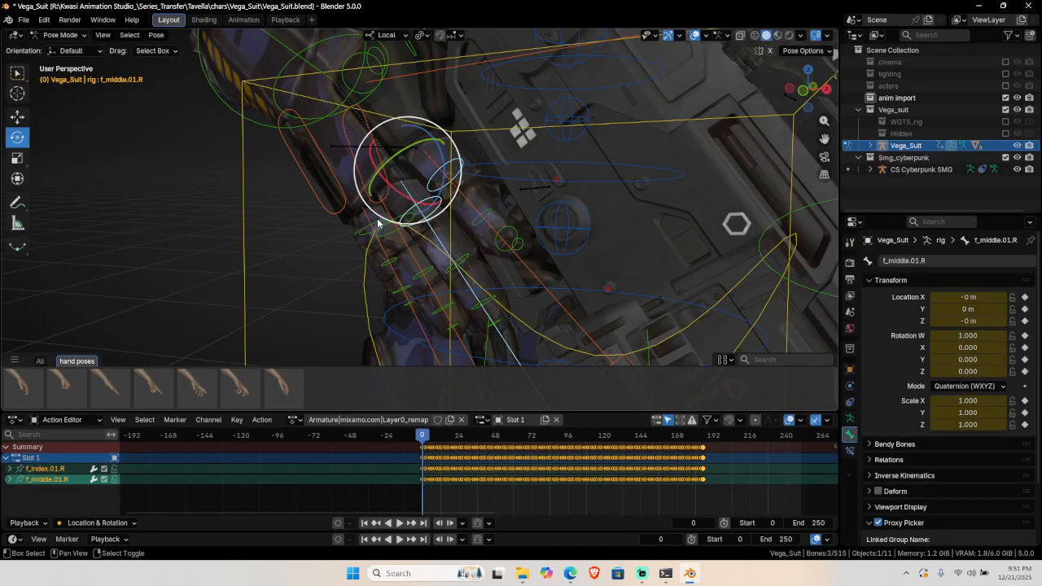
{"action": "left_click", "coordinate": [378, 224], "text": "shift"}
{"action": "middle_click_drag", "start_coordinate": [435, 284], "coordinate": [517, 194]}
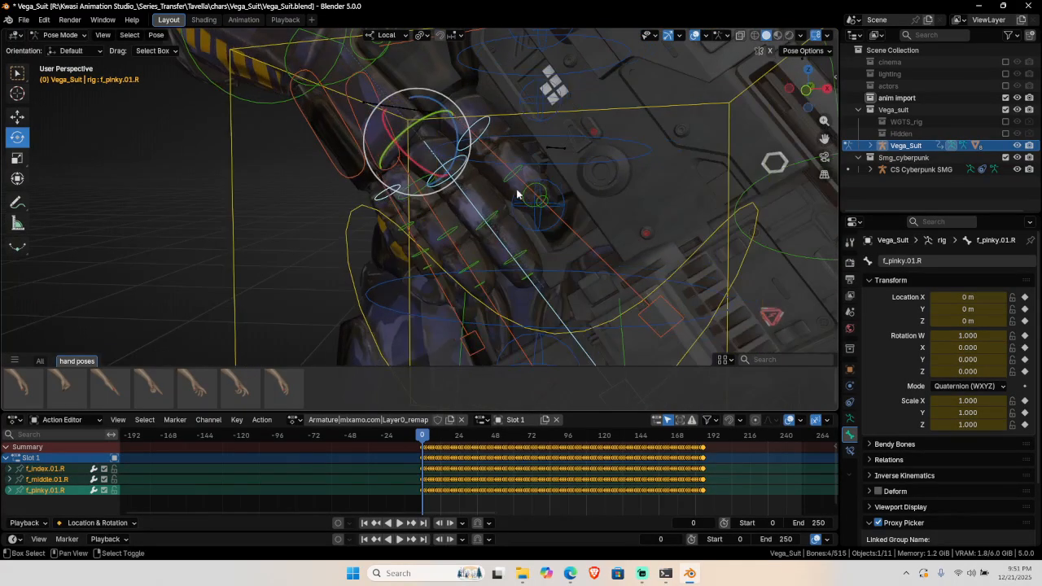
{"action": "left_click", "coordinate": [521, 210], "text": "shift"}
{"action": "left_click", "coordinate": [511, 228], "text": "shift"}
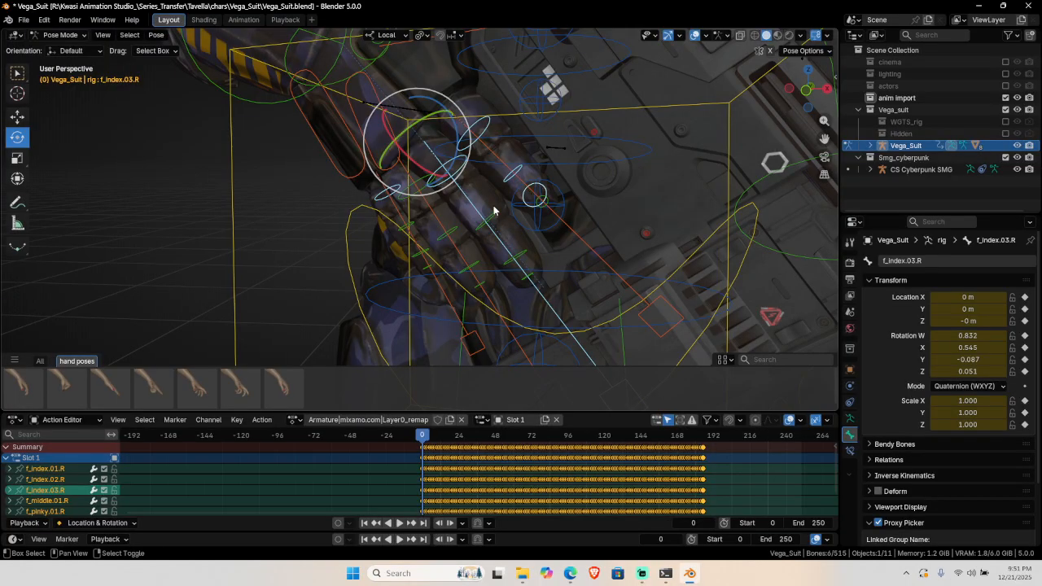
{"action": "left_click_drag", "start_coordinate": [556, 290], "coordinate": [530, 335], "text": "ctrl"}
{"action": "scroll", "coordinate": [501, 285], "scroll_direction": "up", "scroll_amount": 2}
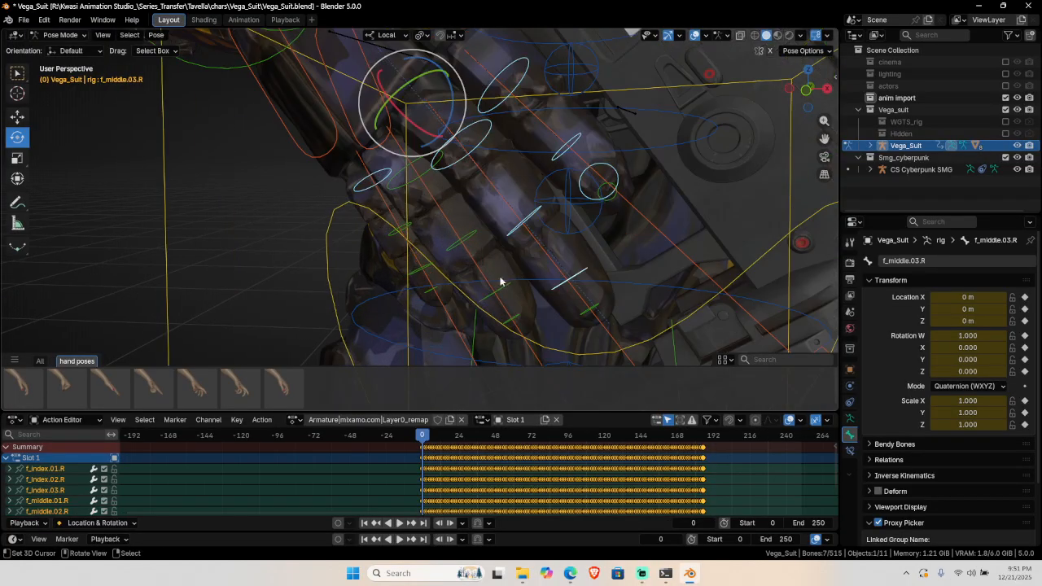
{"action": "left_click", "coordinate": [478, 234], "text": "shift"}
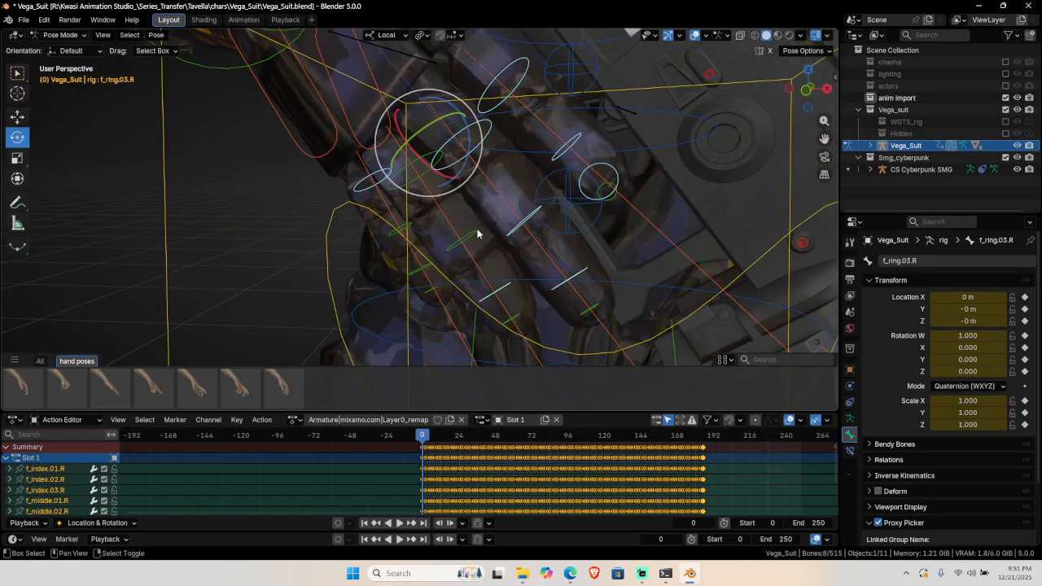
{"action": "left_click", "coordinate": [386, 235], "text": "shift"}
{"action": "left_click", "coordinate": [416, 275], "text": "shift"}
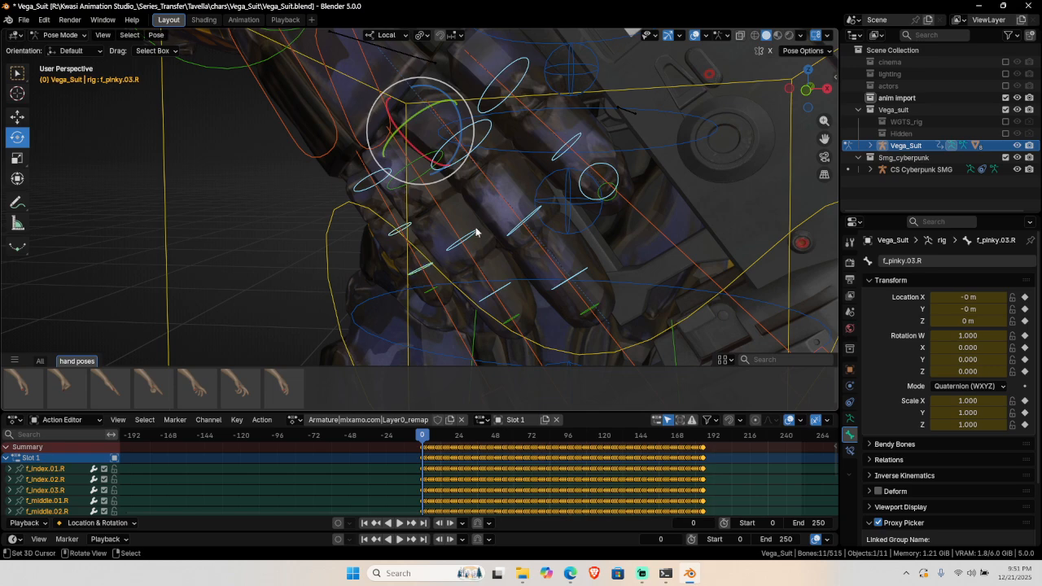
{"action": "scroll", "coordinate": [526, 243], "scroll_direction": "down", "scroll_amount": 1}
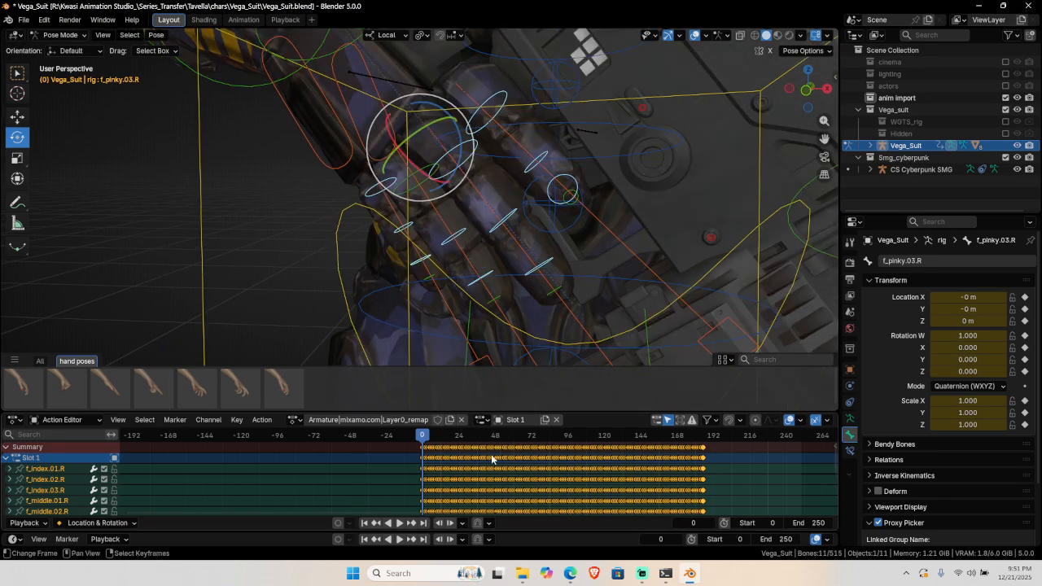
{"action": "key", "text": "Delete"}
{"action": "key", "text": "i"}
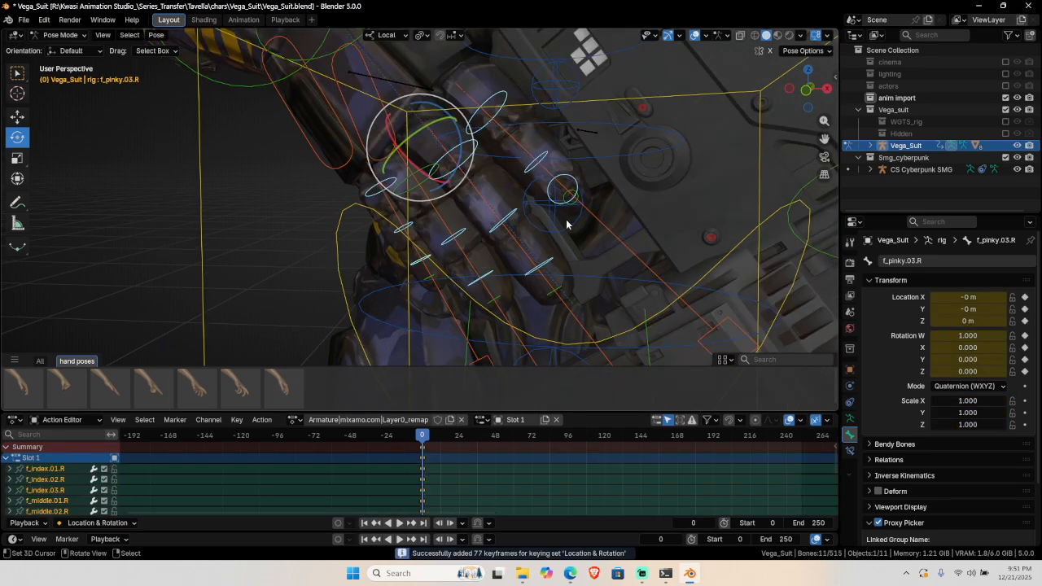
Add f_ring.01.R to the selected finger bones and replace all their keyframes with one Location & Rotation key at frame 0.
{"action": "middle_click_drag", "start_coordinate": [552, 224], "coordinate": [425, 214]}
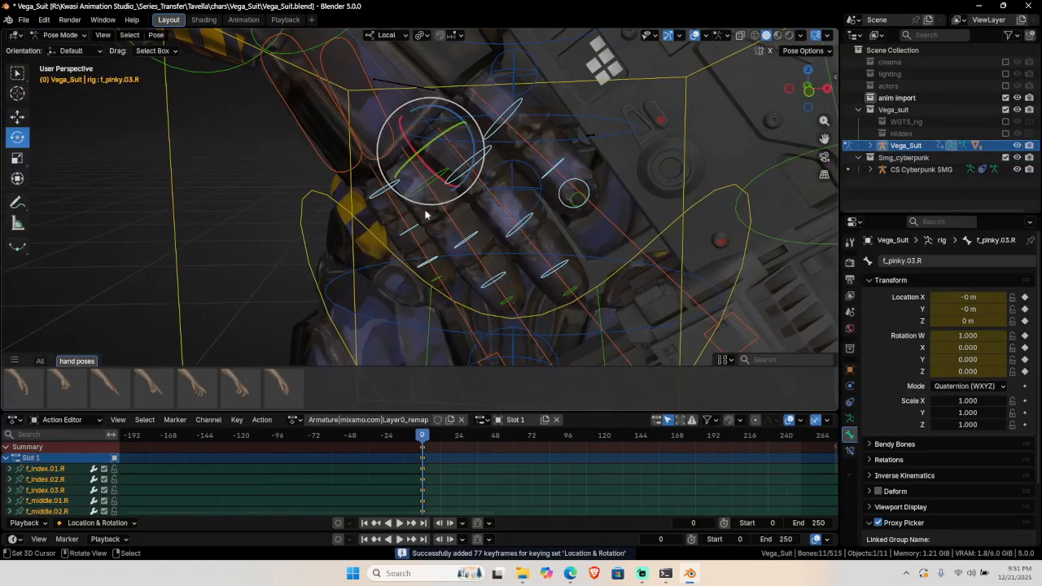
{"action": "left_click", "coordinate": [438, 173], "text": "shift"}
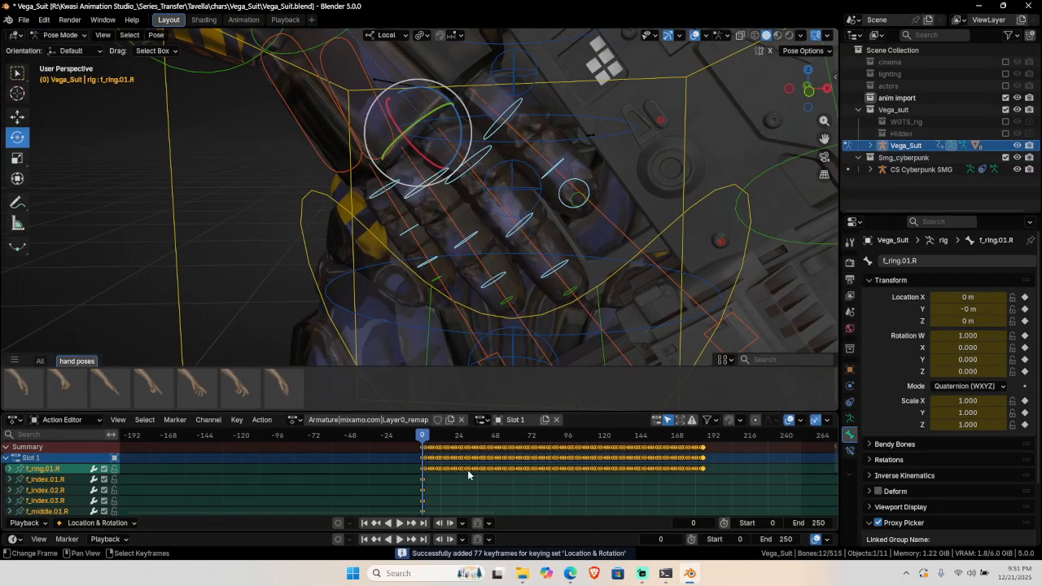
{"action": "key", "text": "Delete"}
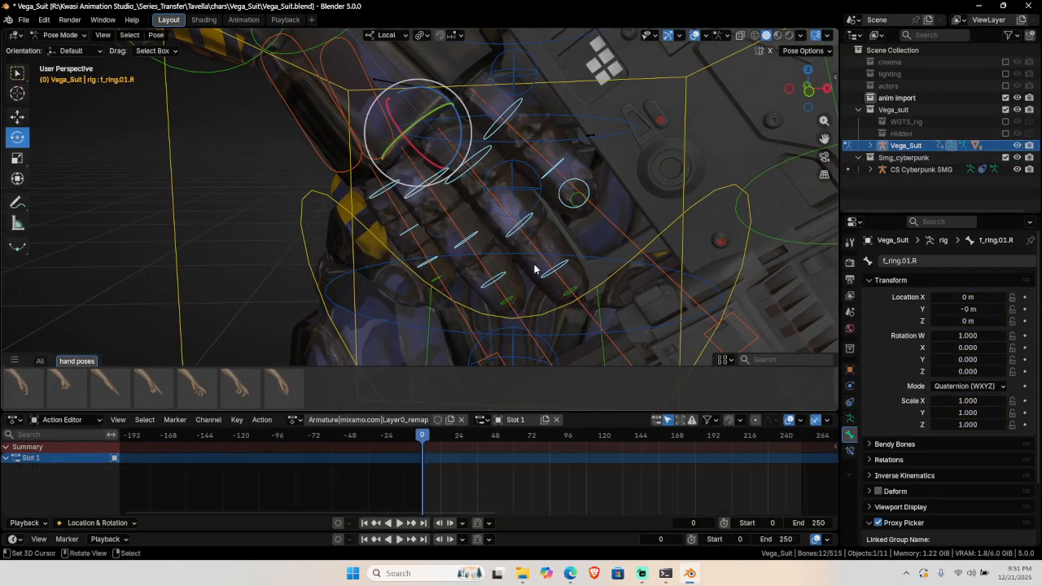
{"action": "key", "text": "i"}
Clear the rotation of f_index.03.R and try the hand_fists pose asset on it.
{"action": "middle_click_drag", "start_coordinate": [513, 253], "coordinate": [483, 238]}
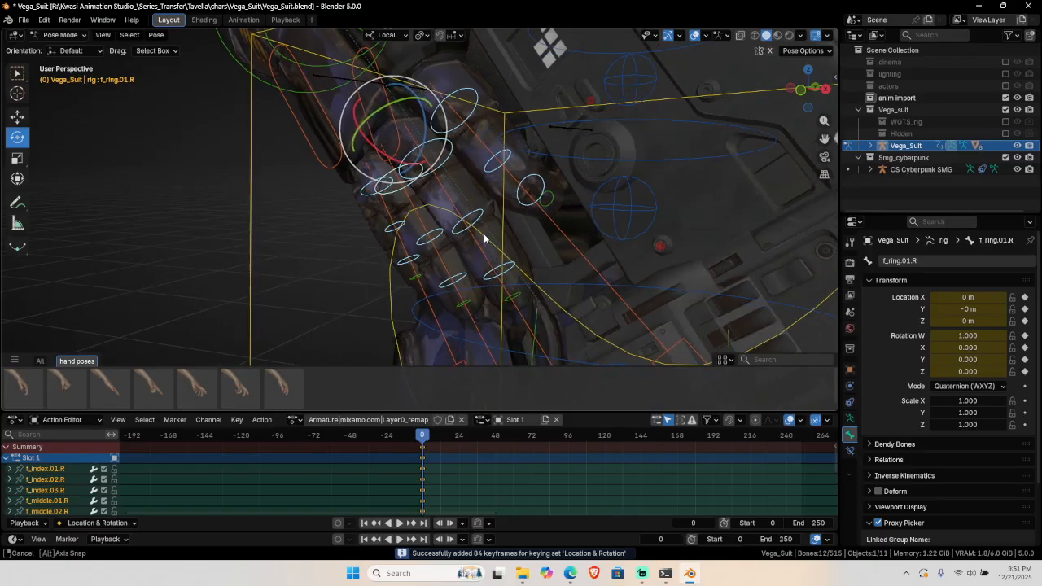
{"action": "middle_click_drag", "start_coordinate": [533, 198], "coordinate": [542, 174]}
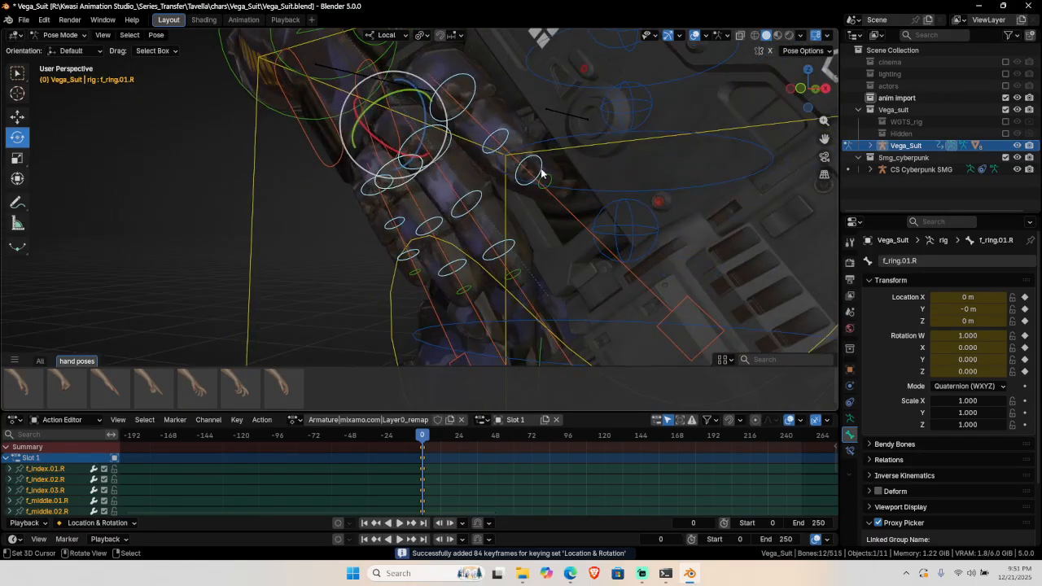
{"action": "left_click", "coordinate": [541, 171]}
{"action": "key", "text": "alt+r"}
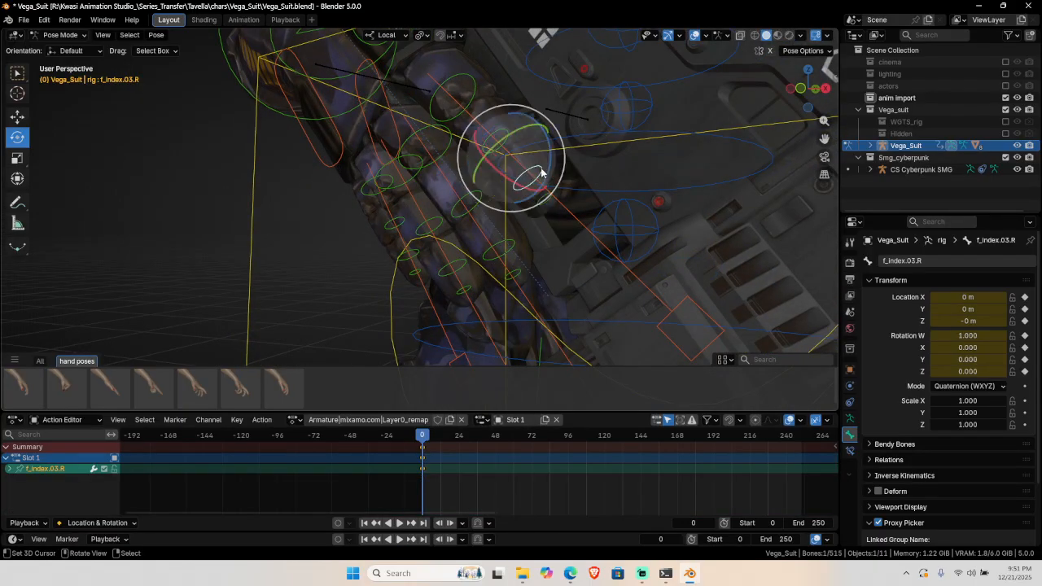
{"action": "middle_click_drag", "start_coordinate": [519, 173], "coordinate": [421, 310]}
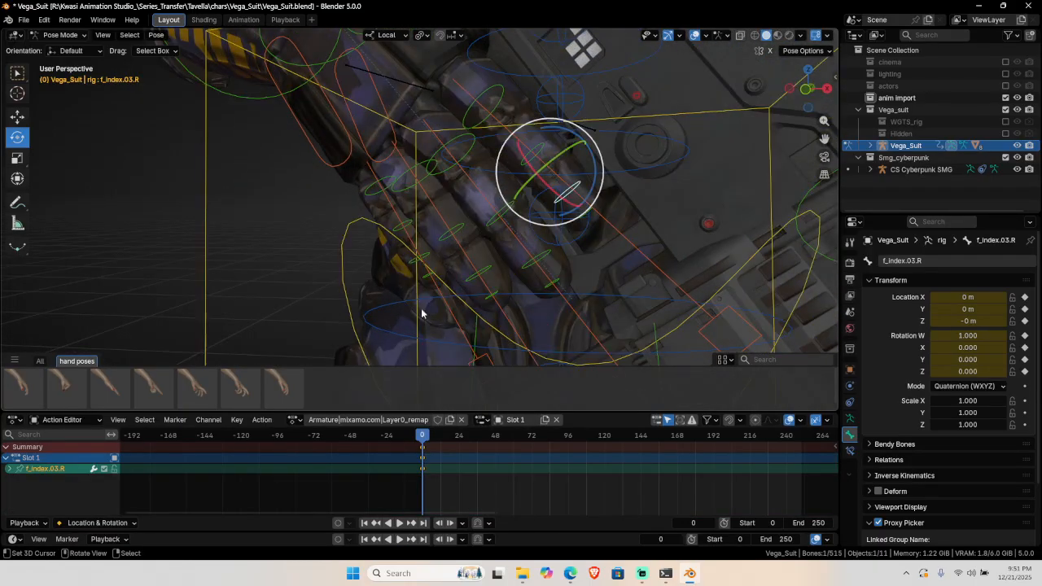
{"action": "left_click", "coordinate": [156, 388]}
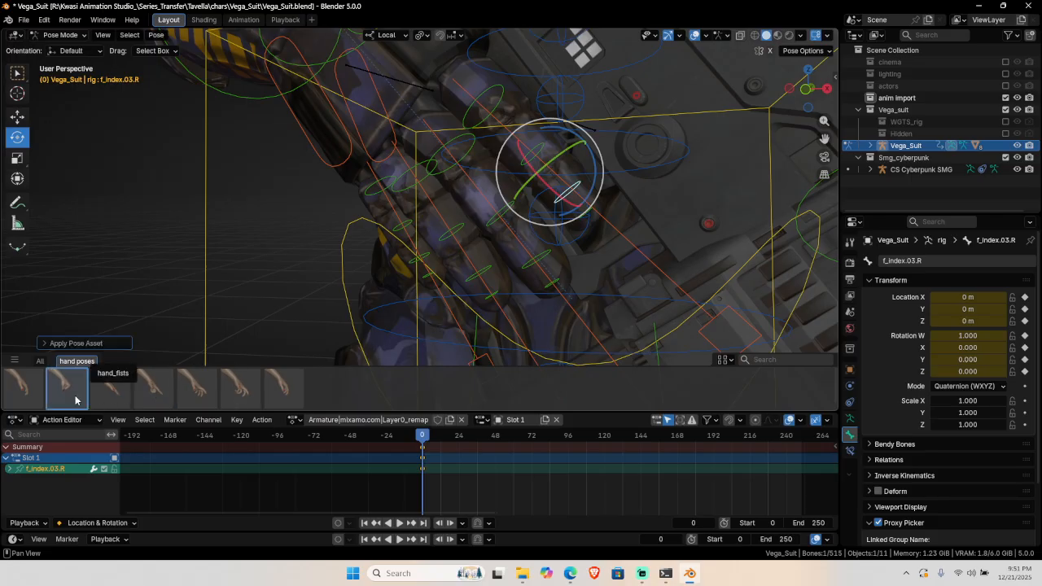
Rotate f_index.01.R about 6° along its local X axis to lay the right index finger beside the SMG.
{"action": "middle_click_drag", "start_coordinate": [493, 222], "coordinate": [548, 228]}
{"action": "left_click", "coordinate": [498, 128]}
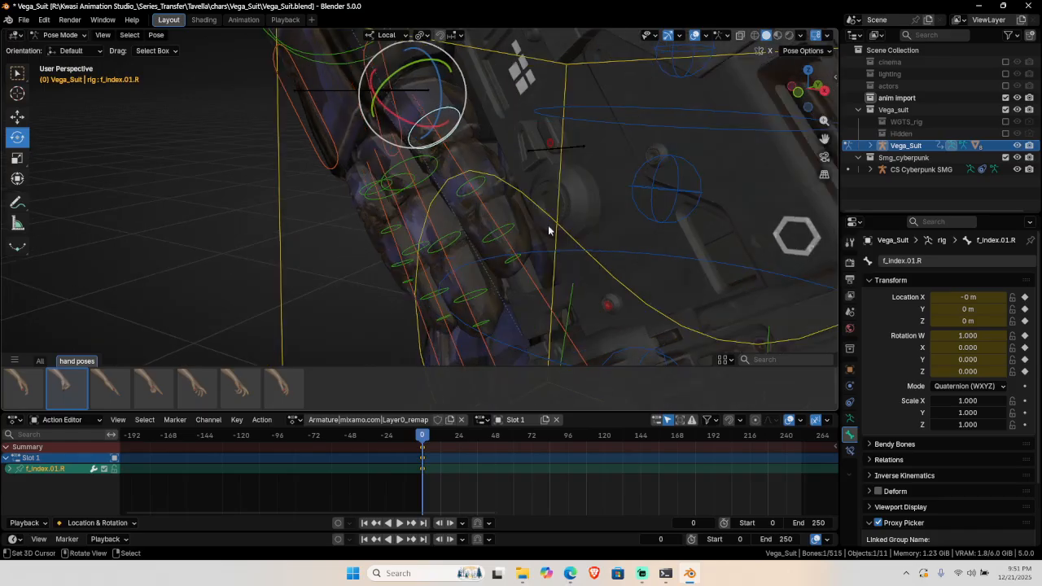
{"action": "key", "text": "r"}
{"action": "key", "text": "x"}
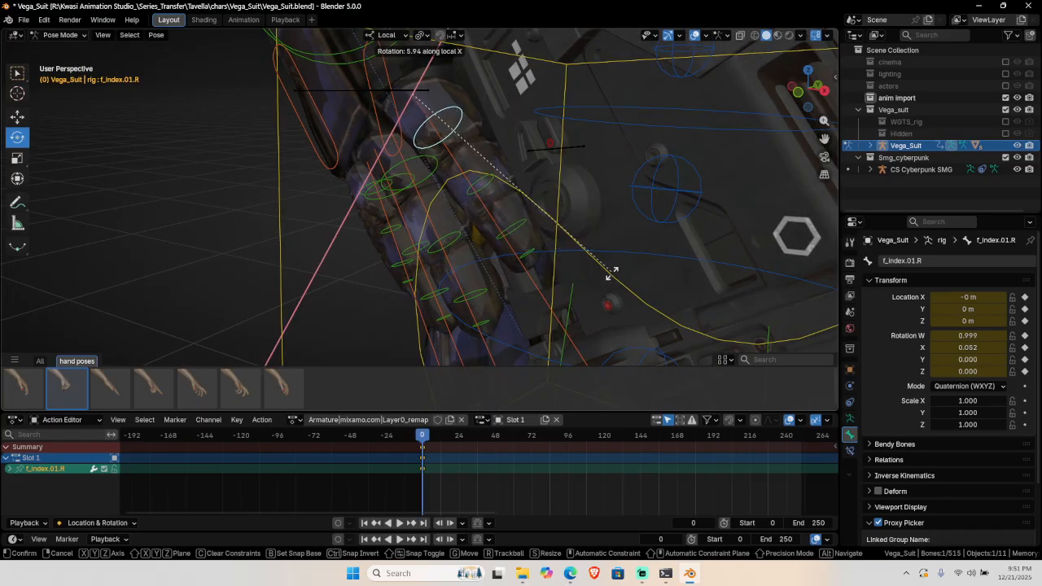
{"action": "left_click", "coordinate": [493, 258]}
{"action": "middle_click_drag", "start_coordinate": [493, 257], "coordinate": [544, 256]}
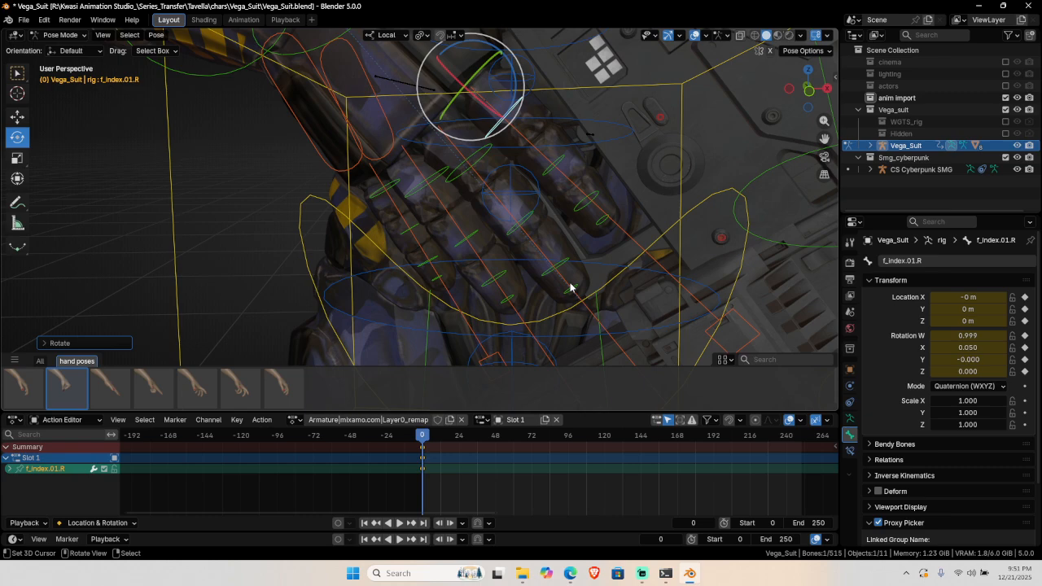
Curl f_pinky.01.R, f_pinky.02.R and f_pinky.03.R together about local X, to a quaternion of about W 0.892, X 0.453.
{"action": "mouse_move", "coordinate": [643, 577]}
{"action": "middle_click_drag", "start_coordinate": [542, 256], "coordinate": [487, 204]}
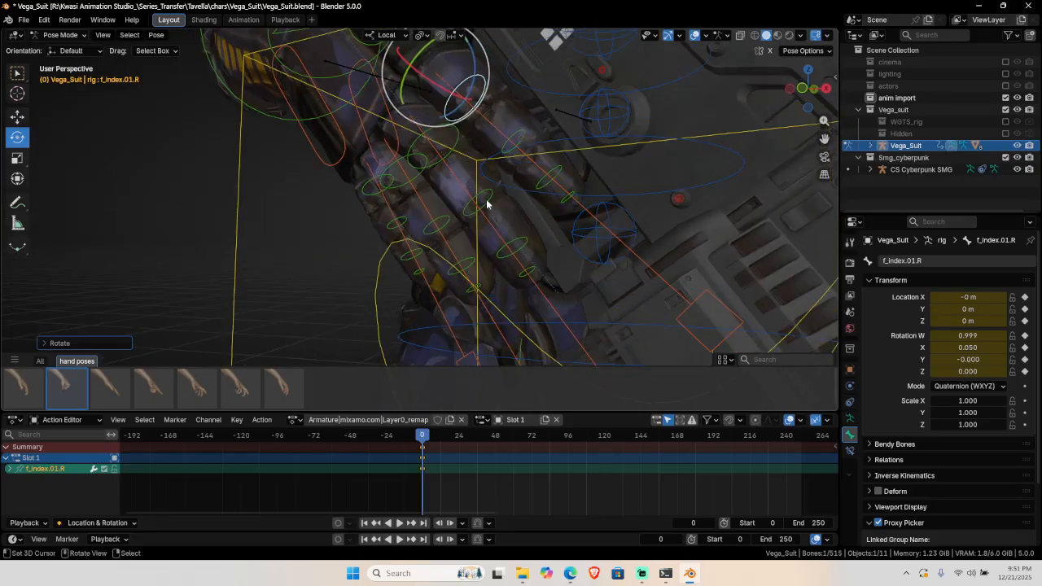
{"action": "left_click", "coordinate": [487, 202]}
{"action": "left_click", "coordinate": [525, 246], "text": "shift"}
{"action": "middle_click_drag", "start_coordinate": [528, 243], "coordinate": [430, 167]}
{"action": "left_click", "coordinate": [431, 169]}
{"action": "left_click", "coordinate": [456, 220], "text": "shift"}
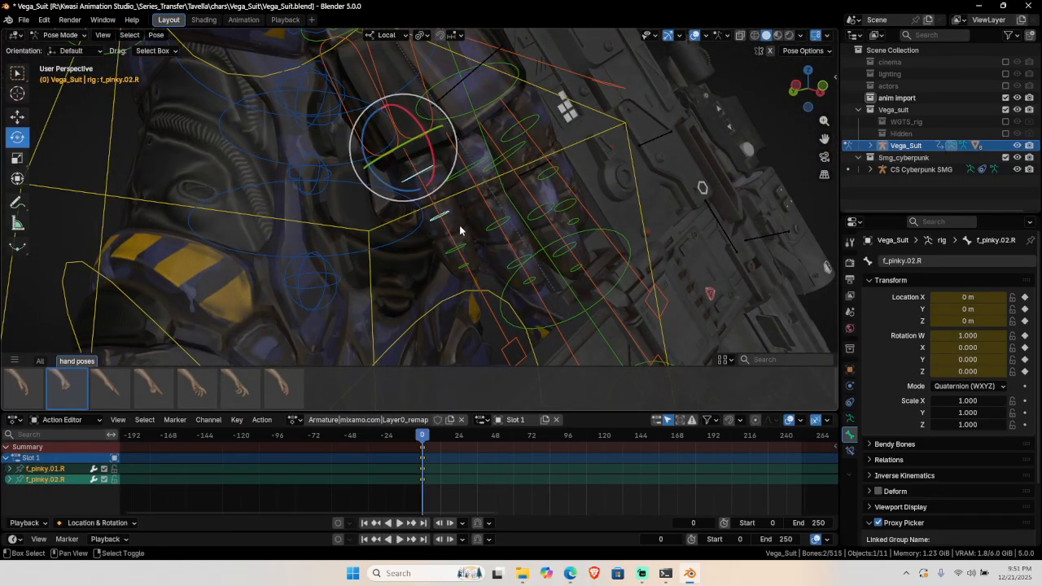
{"action": "left_click", "coordinate": [463, 246], "text": "shift"}
{"action": "middle_click_drag", "start_coordinate": [462, 246], "coordinate": [504, 205]}
{"action": "left_click_drag", "start_coordinate": [498, 126], "coordinate": [503, 157]}
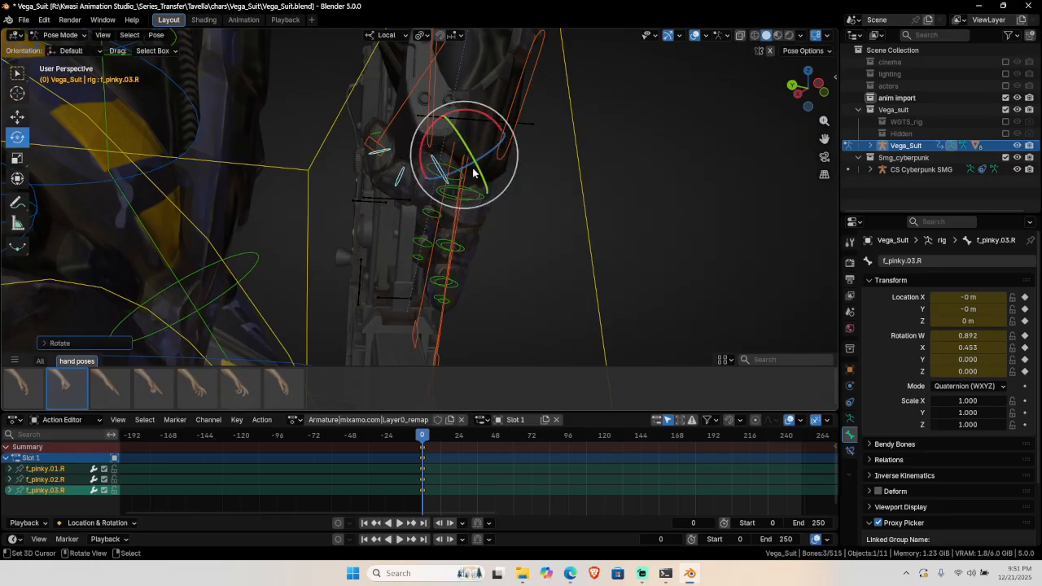
Rotate f_pinky.01.R alone about local X to about W 0.818, X 0.576 so the pinky wraps the grip.
{"action": "middle_click_drag", "start_coordinate": [463, 168], "coordinate": [451, 185]}
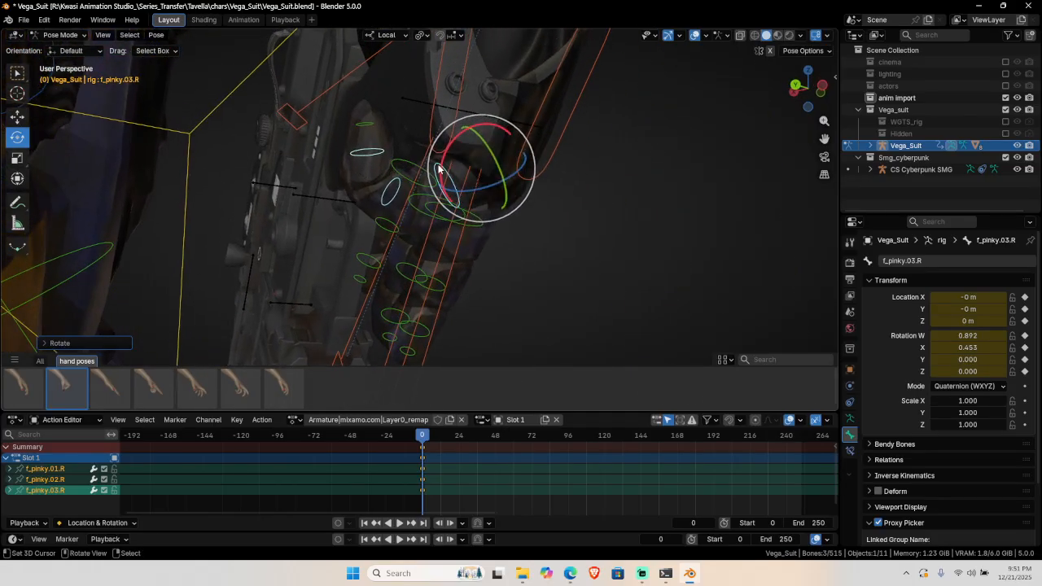
{"action": "left_click", "coordinate": [453, 147]}
{"action": "left_click_drag", "start_coordinate": [487, 127], "coordinate": [501, 126]}
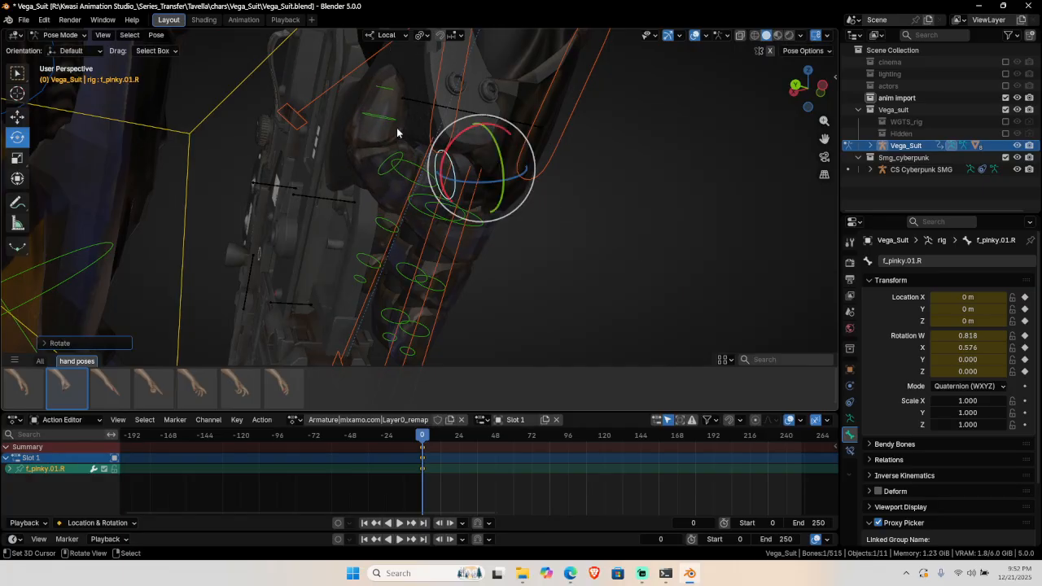
Rotate f_ring.01.R and the joints of the right ring finger to wrap the finger around the SMG grip.
{"action": "middle_click_drag", "start_coordinate": [397, 132], "coordinate": [517, 142]}
{"action": "right_click", "coordinate": [516, 186]}
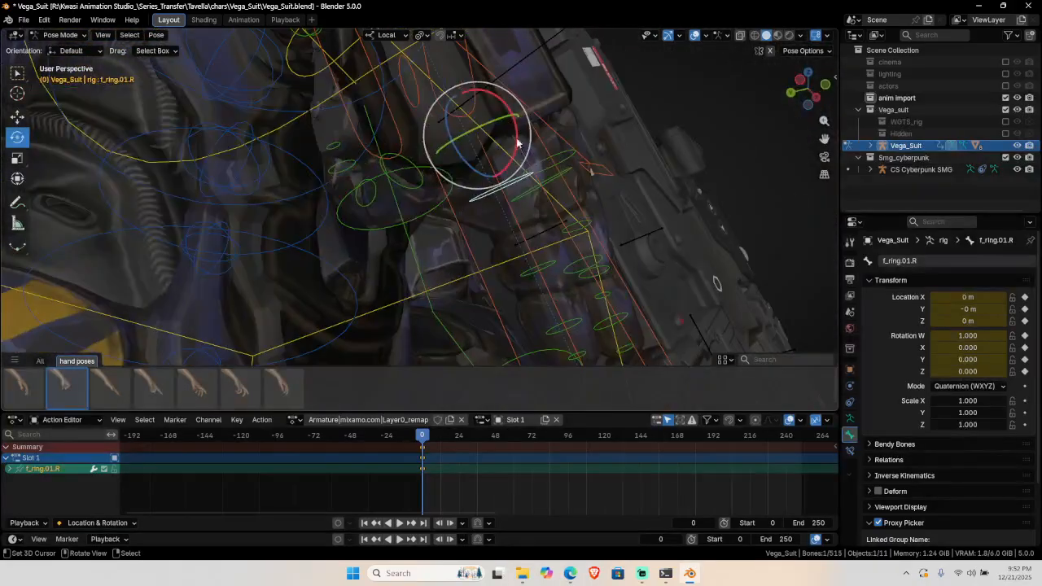
{"action": "left_click_drag", "start_coordinate": [517, 143], "coordinate": [507, 168]}
{"action": "right_click", "coordinate": [460, 269]}
{"action": "middle_click_drag", "start_coordinate": [478, 266], "coordinate": [520, 262]}
{"action": "right_click", "coordinate": [480, 260], "text": "shift"}
{"action": "left_click_drag", "start_coordinate": [509, 182], "coordinate": [519, 230]}
{"action": "middle_click_drag", "start_coordinate": [530, 180], "coordinate": [544, 143]}
{"action": "right_click", "coordinate": [496, 148]}
{"action": "left_click_drag", "start_coordinate": [544, 142], "coordinate": [534, 151]}
Rotate f_middle.01.R about its local Z axis to a quaternion of about W 0.996, Z 0.086.
{"action": "middle_click_drag", "start_coordinate": [534, 152], "coordinate": [454, 155]}
{"action": "left_click", "coordinate": [465, 135]}
{"action": "left_click_drag", "start_coordinate": [435, 160], "coordinate": [428, 174]}
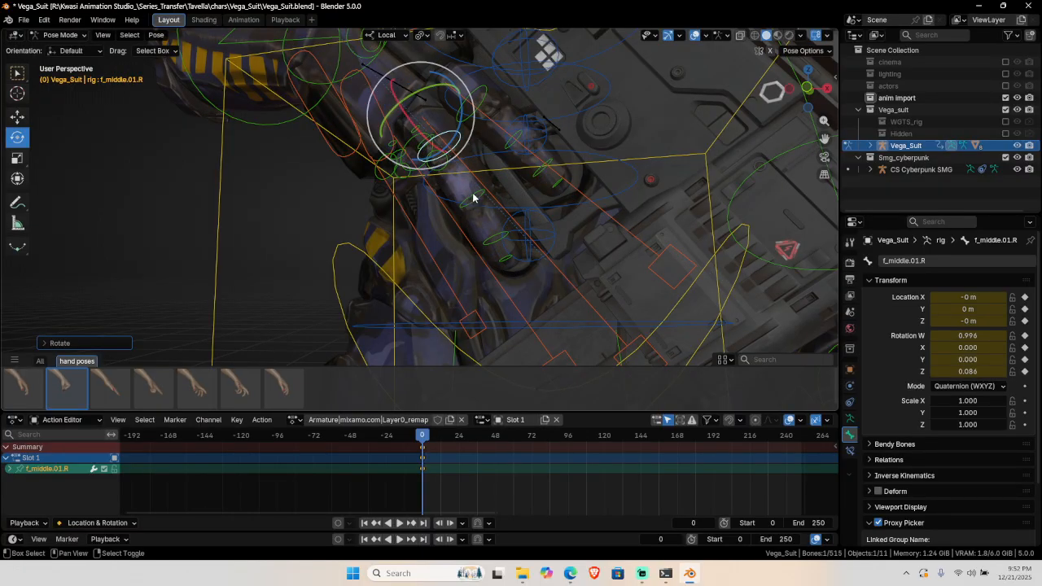
Curl all three right middle finger bones together about local X, bringing f_middle.01.R to about W 0.926, X 0.368.
{"action": "left_click", "coordinate": [472, 198], "text": "shift"}
{"action": "left_click", "coordinate": [494, 239], "text": "shift"}
{"action": "middle_click_drag", "start_coordinate": [537, 230], "coordinate": [516, 228]}
{"action": "left_click_drag", "start_coordinate": [388, 180], "coordinate": [398, 179]}
{"action": "left_click_drag", "start_coordinate": [456, 196], "coordinate": [448, 192]}
Rotate f_middle.01.R alone to fit the grip, and trackball-rotate f_middle.02.R to about W 0.745, X 0.657, Y -0.017, Z 0.114.
{"action": "middle_click_drag", "start_coordinate": [448, 192], "coordinate": [546, 334]}
{"action": "left_click", "coordinate": [556, 329]}
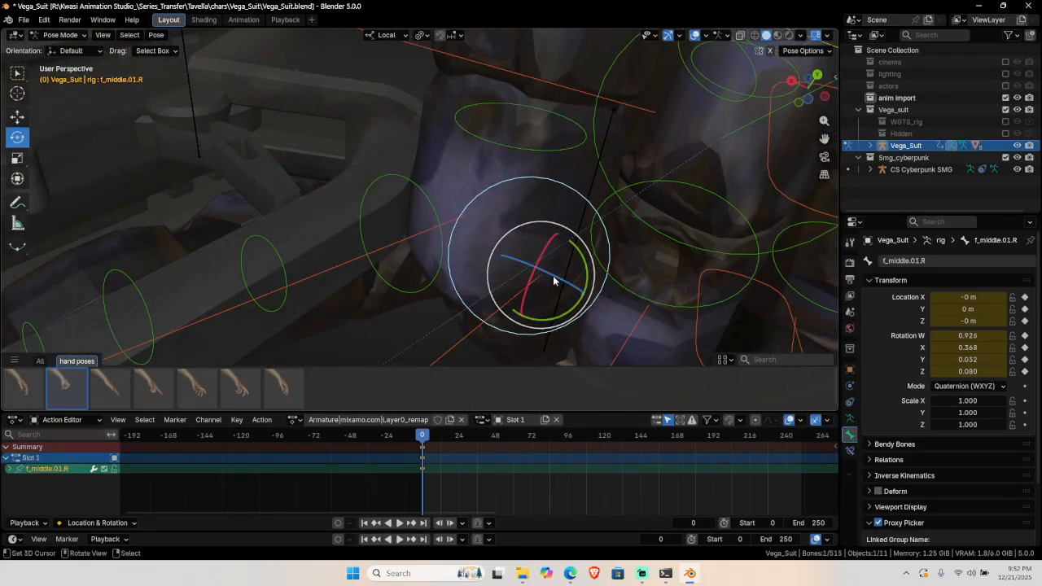
{"action": "left_click_drag", "start_coordinate": [553, 275], "coordinate": [576, 228]}
{"action": "mouse_move", "coordinate": [576, 228]}
{"action": "middle_mouse_down"}
{"action": "mouse_move", "coordinate": [560, 193]}
{"action": "mouse_move", "coordinate": [573, 225]}
{"action": "middle_mouse_up"}
{"action": "left_click", "coordinate": [552, 182]}
{"action": "middle_click_drag", "start_coordinate": [552, 183], "coordinate": [510, 241]}
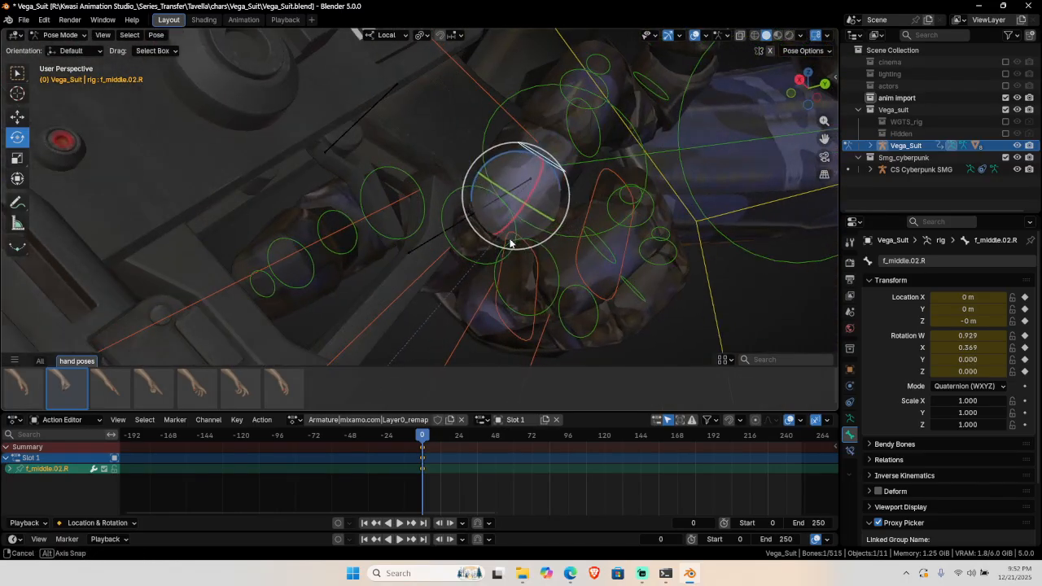
{"action": "left_click", "coordinate": [473, 262]}
{"action": "left_click_drag", "start_coordinate": [490, 250], "coordinate": [467, 274]}
{"action": "left_click", "coordinate": [559, 228]}
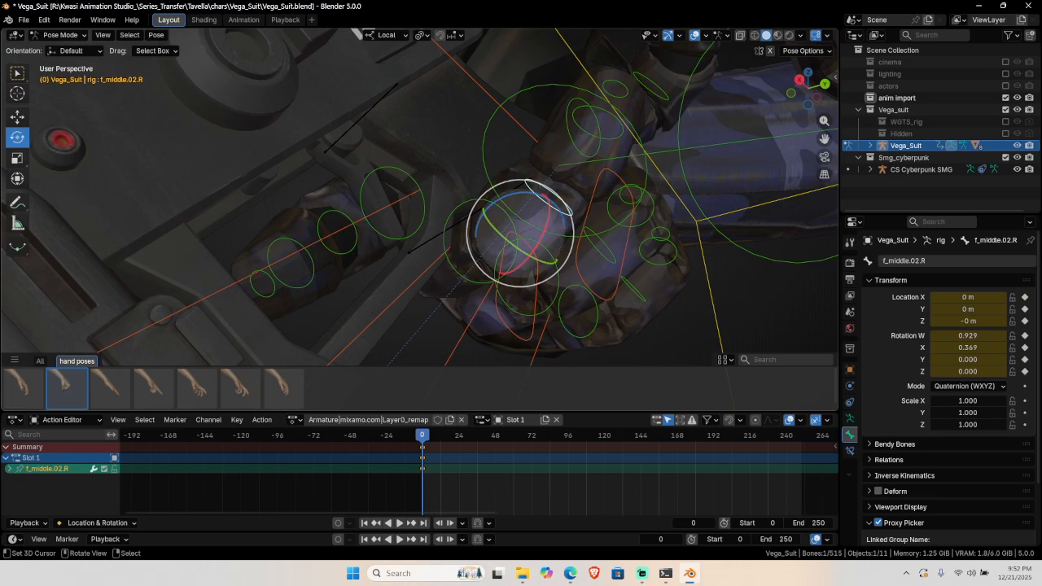
{"action": "left_click_drag", "start_coordinate": [559, 228], "coordinate": [643, 231]}
Inspect the character's hold on the SMG with the viewport overlays temporarily hidden.
{"action": "middle_click_drag", "start_coordinate": [643, 230], "coordinate": [393, 236]}
{"action": "scroll", "coordinate": [481, 169], "scroll_direction": "down", "scroll_amount": 5}
{"action": "mouse_move", "coordinate": [507, 235]}
{"action": "middle_mouse_down"}
{"action": "mouse_move", "coordinate": [484, 188]}
{"action": "mouse_move", "coordinate": [544, 197]}
{"action": "mouse_move", "coordinate": [521, 237]}
{"action": "middle_mouse_up"}
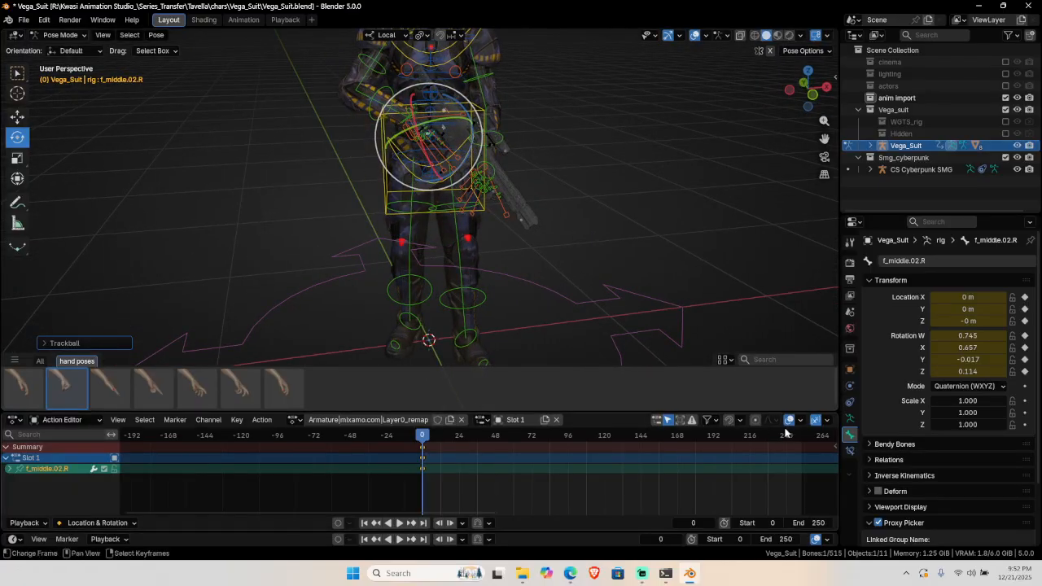
{"action": "left_click", "coordinate": [816, 421]}
{"action": "left_click", "coordinate": [614, 253]}
{"action": "middle_click_drag", "start_coordinate": [630, 233], "coordinate": [570, 218], "text": "shift"}
{"action": "scroll", "coordinate": [614, 254], "scroll_direction": "up", "scroll_amount": 3}
{"action": "left_click", "coordinate": [694, 35]}
{"action": "middle_click_drag", "start_coordinate": [665, 78], "coordinate": [476, 193]}
{"action": "left_click", "coordinate": [696, 37]}
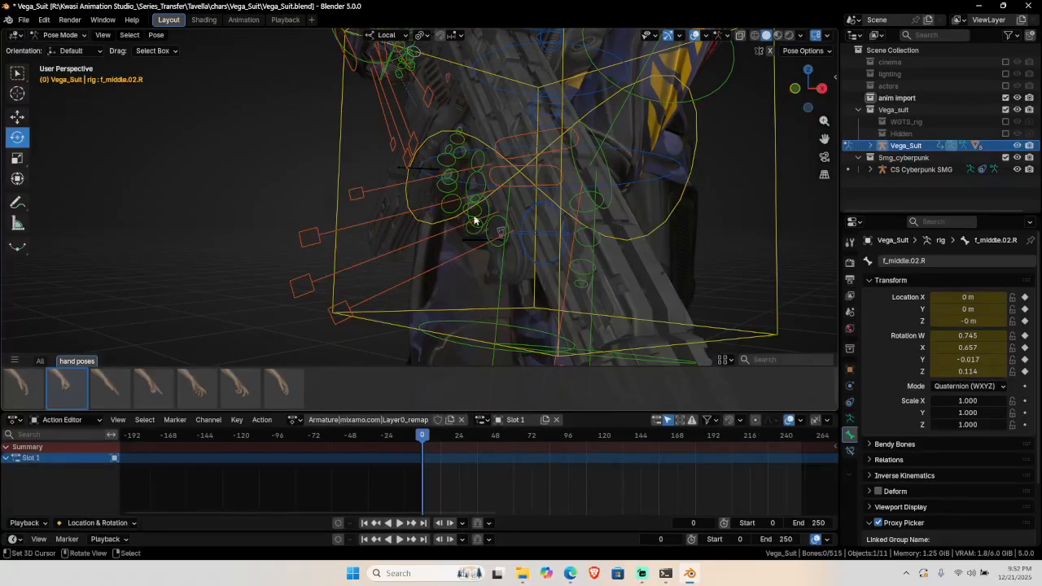
Curl f_middle.01.L and f_middle.02.L together about local X to a quaternion of about W 0.899, X 0.437.
{"action": "scroll", "coordinate": [481, 221], "scroll_direction": "up", "scroll_amount": 2}
{"action": "middle_click_drag", "start_coordinate": [489, 239], "coordinate": [439, 228]}
{"action": "left_click", "coordinate": [530, 208]}
{"action": "left_click", "coordinate": [544, 208], "text": "shift"}
{"action": "key", "text": "KP_Decimal"}
{"action": "key", "text": "alt+a"}
{"action": "scroll", "coordinate": [538, 210], "scroll_direction": "down", "scroll_amount": 3}
{"action": "left_click", "coordinate": [423, 223]}
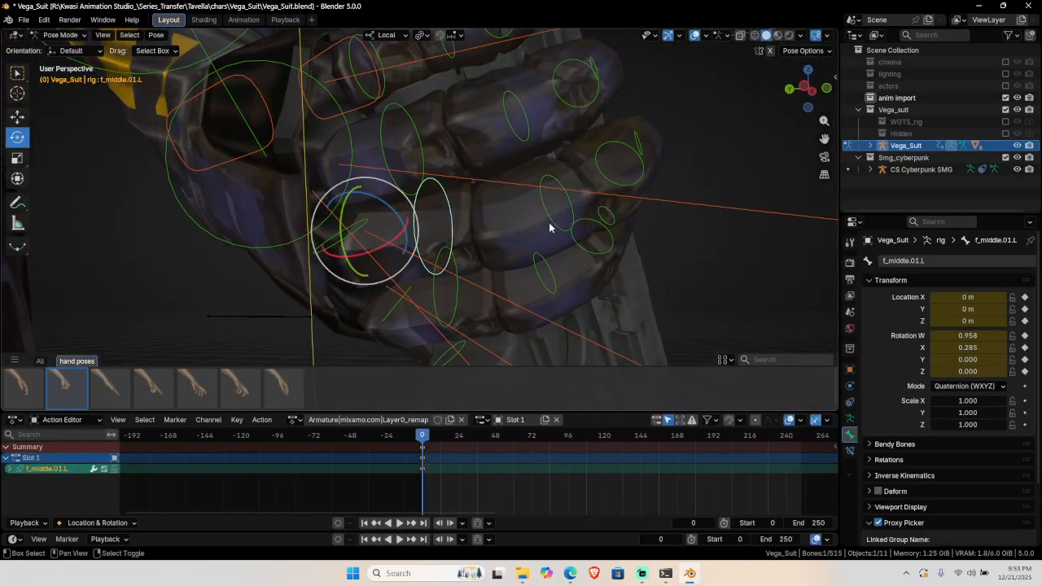
{"action": "left_click", "coordinate": [555, 208], "text": "shift"}
{"action": "key", "text": "n"}
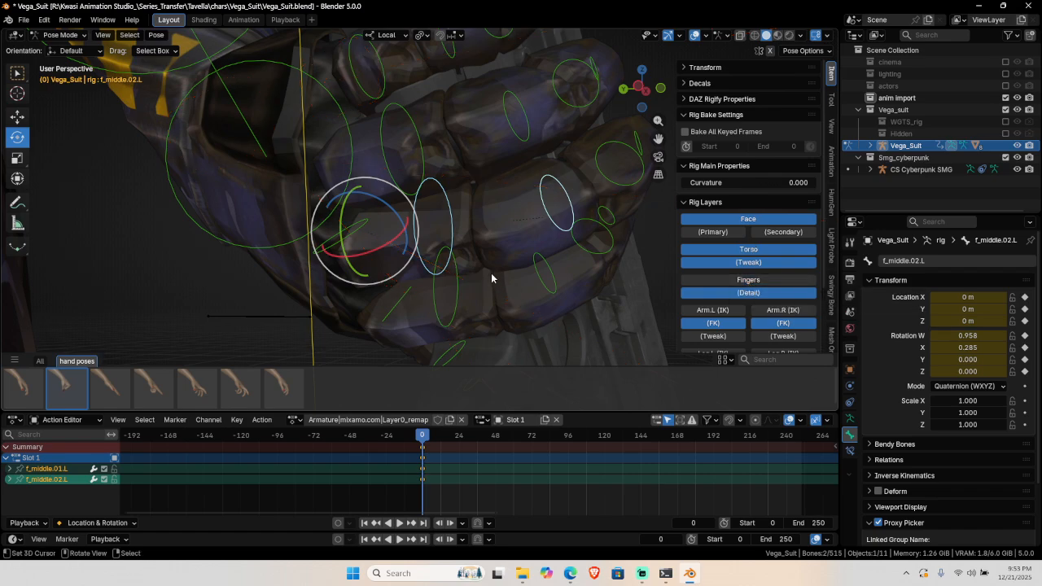
{"action": "key", "text": "n"}
{"action": "middle_click_drag", "start_coordinate": [465, 245], "coordinate": [391, 261]}
{"action": "left_click_drag", "start_coordinate": [375, 244], "coordinate": [373, 236]}
{"action": "middle_click_drag", "start_coordinate": [373, 237], "coordinate": [496, 187]}
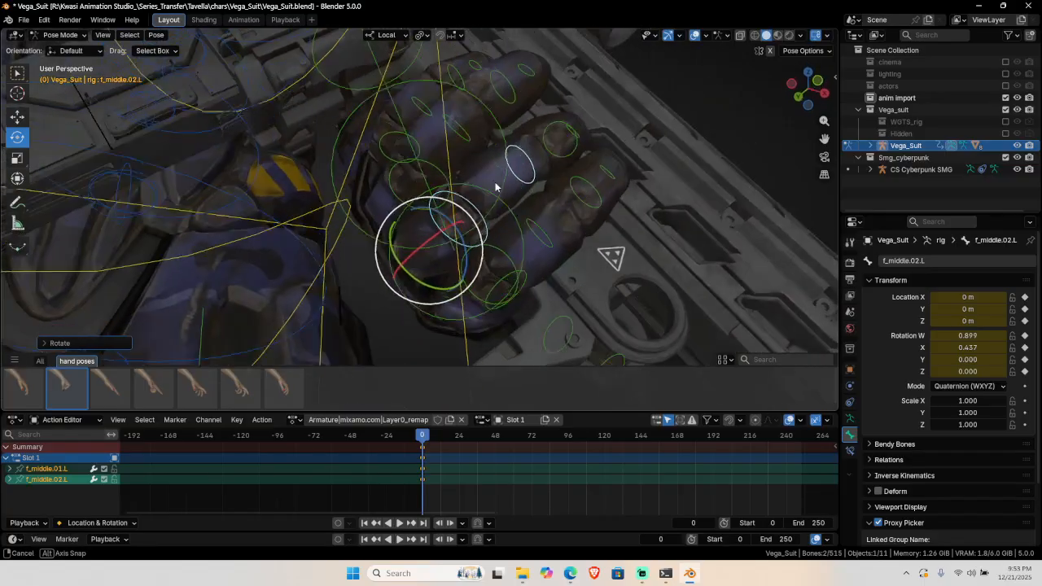
Curl f_index.01.L and f_index.02.L together about local X so the left index finger closes around the SMG.
{"action": "left_click", "coordinate": [500, 254]}
{"action": "left_click", "coordinate": [547, 237], "text": "shift"}
{"action": "middle_click_drag", "start_coordinate": [596, 262], "coordinate": [522, 245]}
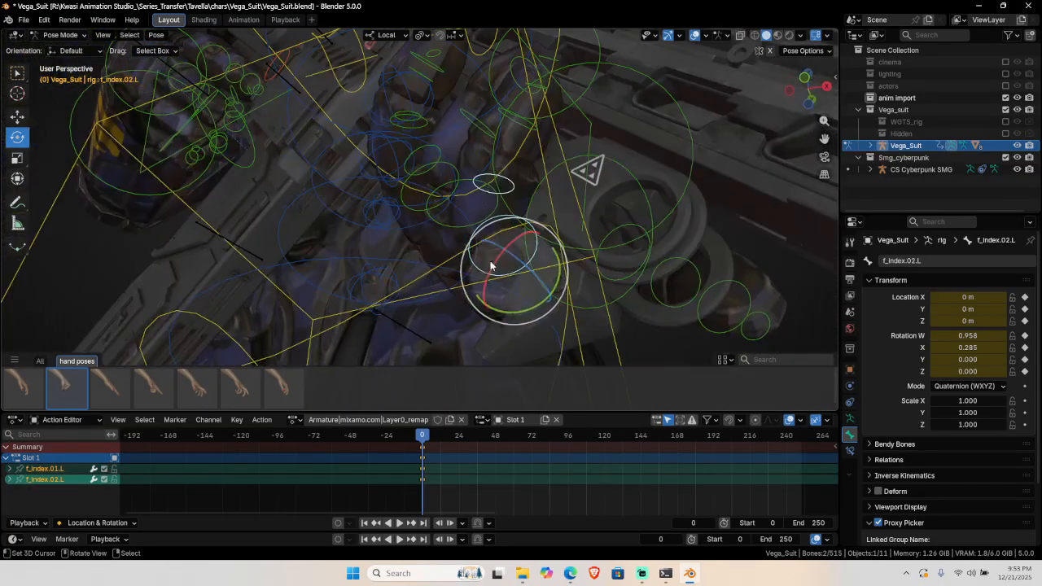
{"action": "left_click_drag", "start_coordinate": [515, 243], "coordinate": [524, 237]}
{"action": "left_click_drag", "start_coordinate": [522, 238], "coordinate": [522, 238]}
{"action": "middle_click_drag", "start_coordinate": [455, 209], "coordinate": [481, 235]}
Curl f_ring.01.L and f_ring.02.L together about local X to a quaternion of about W 0.896, X 0.443.
{"action": "left_click", "coordinate": [431, 237]}
{"action": "left_click", "coordinate": [496, 179], "text": "shift"}
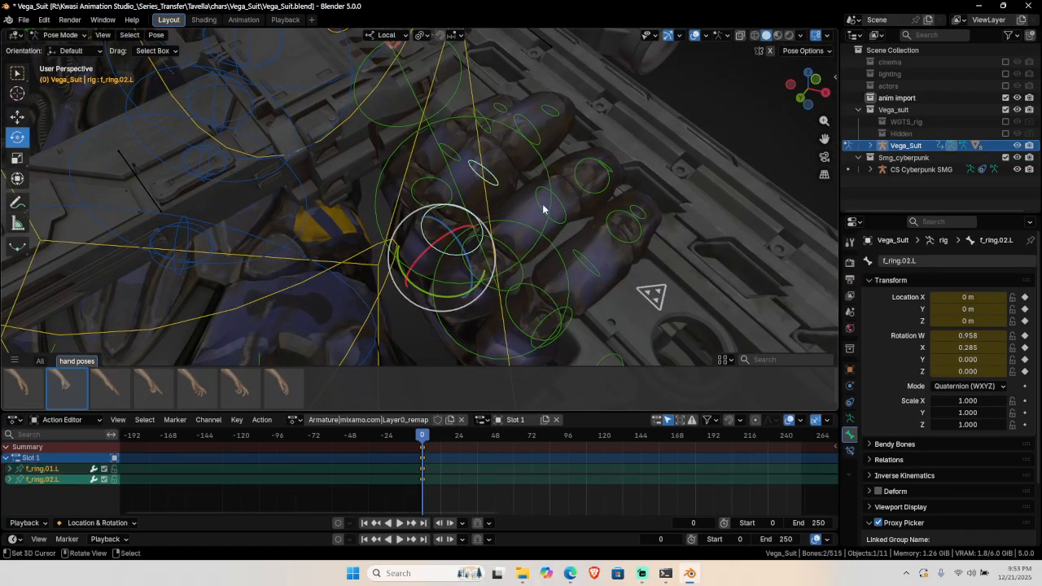
{"action": "middle_click_drag", "start_coordinate": [545, 210], "coordinate": [467, 217]}
{"action": "left_click_drag", "start_coordinate": [480, 216], "coordinate": [525, 174]}
Play the rifle idle animation with the viewport overlays hidden and check both hands on the SMG.
{"action": "middle_click_drag", "start_coordinate": [525, 174], "coordinate": [612, 247]}
{"action": "scroll", "coordinate": [496, 191], "scroll_direction": "down", "scroll_amount": 2}
{"action": "left_click", "coordinate": [505, 231]}
{"action": "scroll", "coordinate": [547, 197], "scroll_direction": "down", "scroll_amount": 2}
{"action": "key", "text": "space"}
{"action": "scroll", "coordinate": [530, 192], "scroll_direction": "down", "scroll_amount": 2}
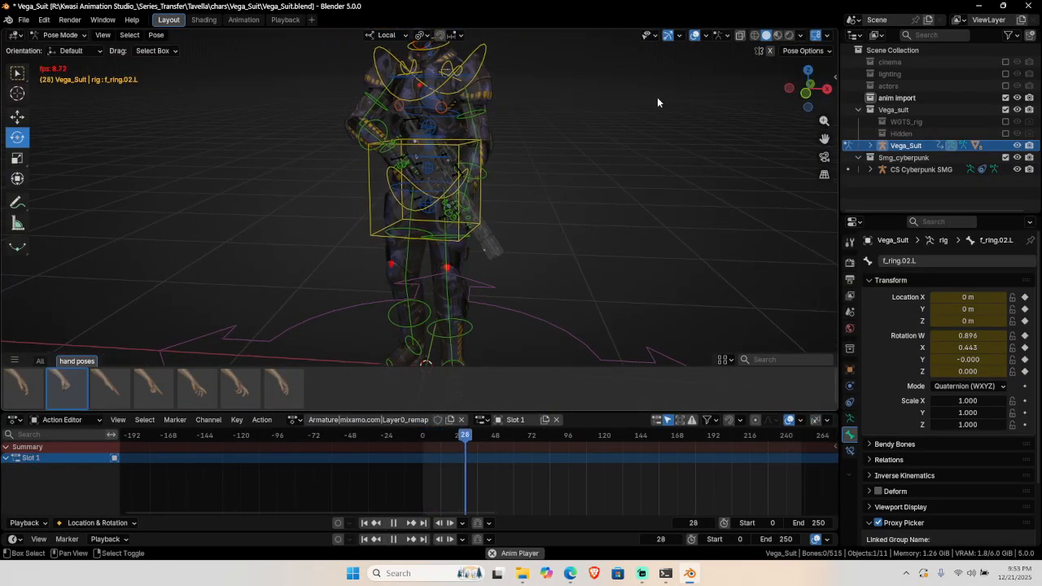
{"action": "left_click", "coordinate": [695, 35]}
{"action": "middle_click_drag", "start_coordinate": [554, 203], "coordinate": [557, 205]}
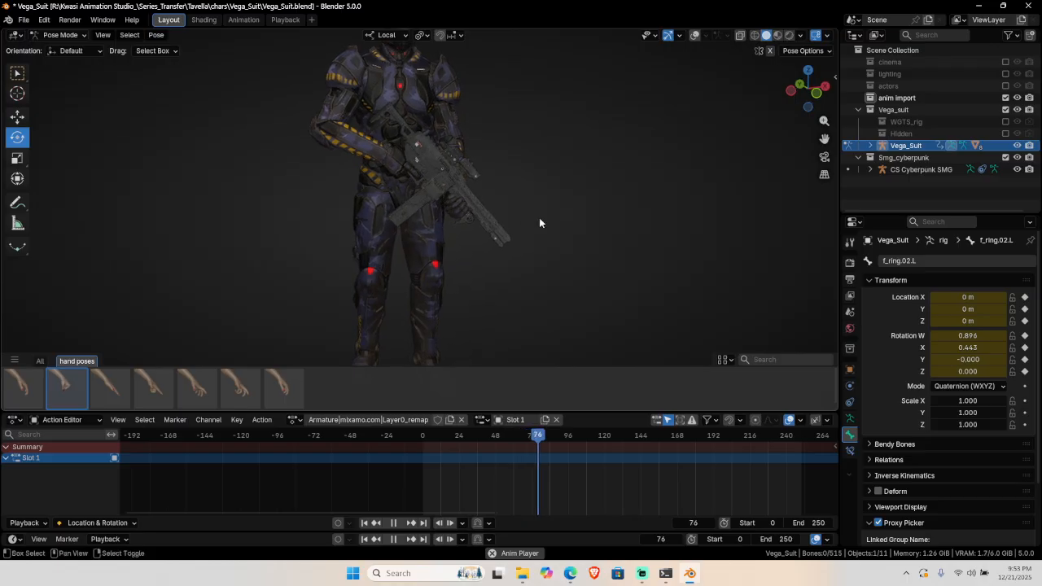
{"action": "middle_click_drag", "start_coordinate": [534, 248], "coordinate": [526, 249]}
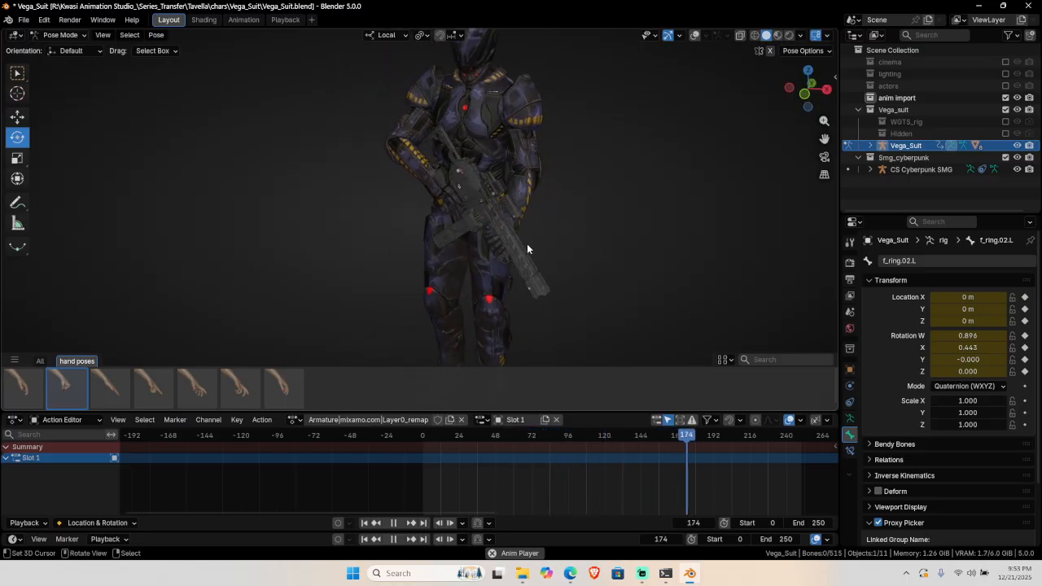
{"action": "key", "text": "space"}
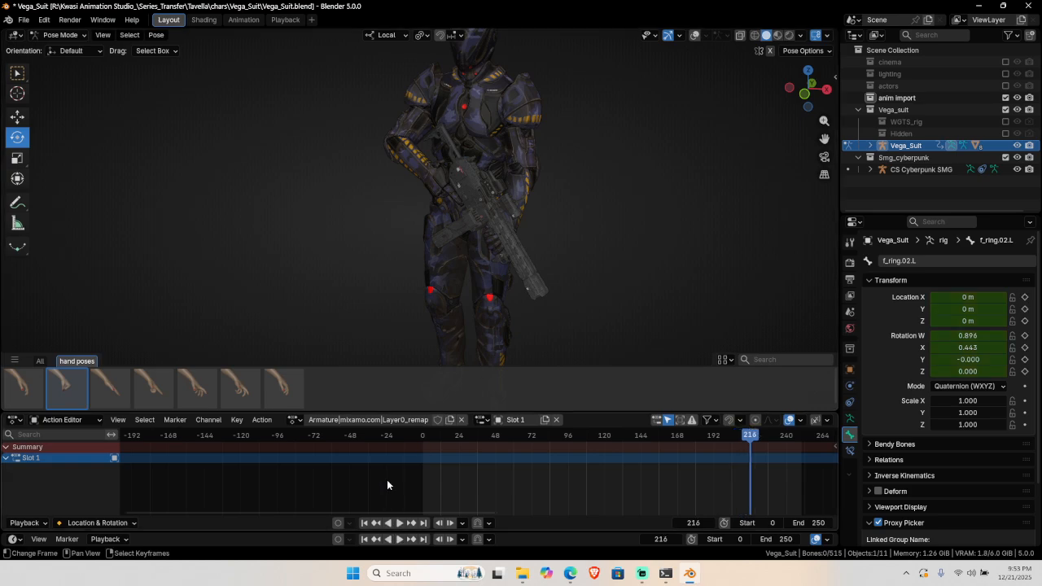
Return to frame 0, view the full character, and show the viewport overlays again.
{"action": "left_click", "coordinate": [394, 481]}
{"action": "middle_click_drag", "start_coordinate": [553, 166], "coordinate": [626, 119]}
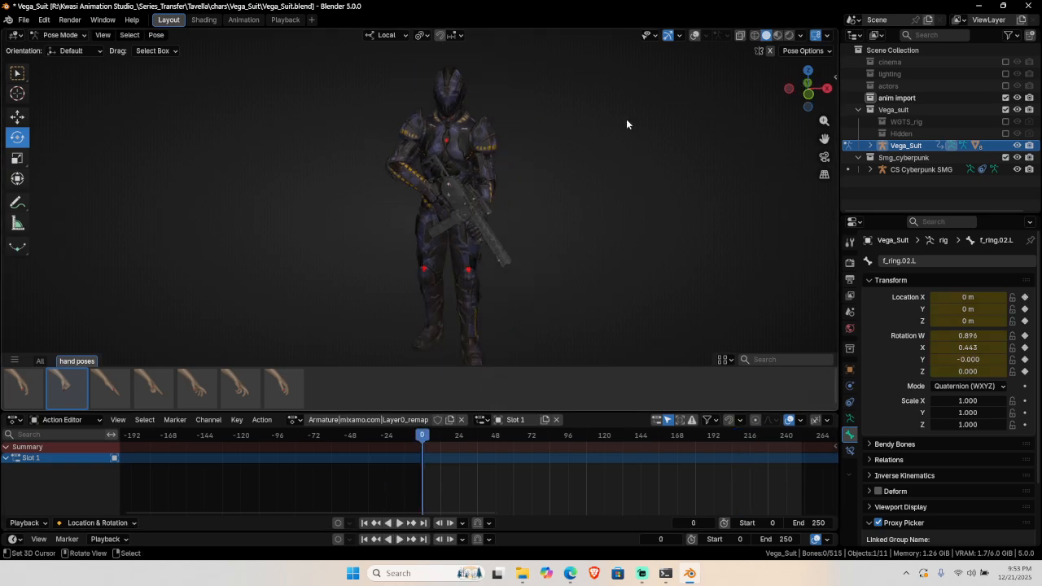
{"action": "left_click", "coordinate": [695, 35]}
{"action": "left_click", "coordinate": [642, 573]}
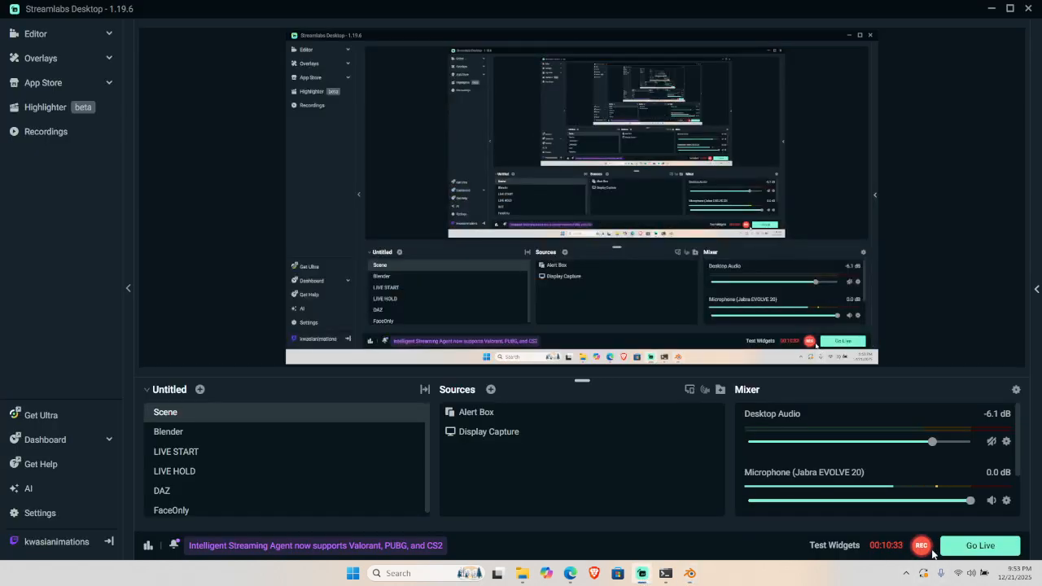